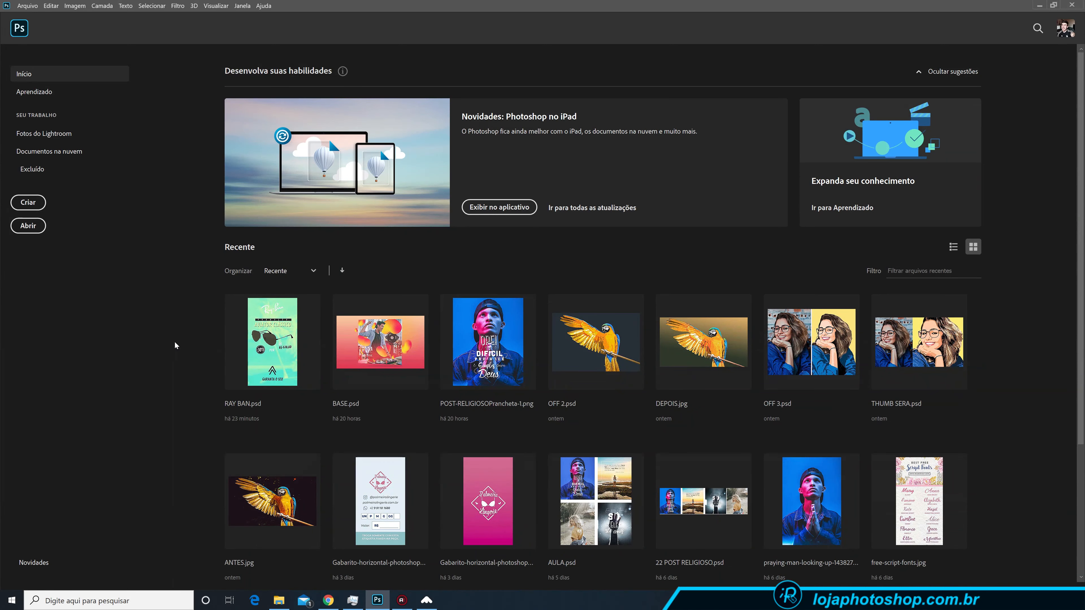
Create a new 1080 × 1920 px portrait document at 72 ppi in RGB with a white background
{"action": "key", "text": "ctrl+n"}
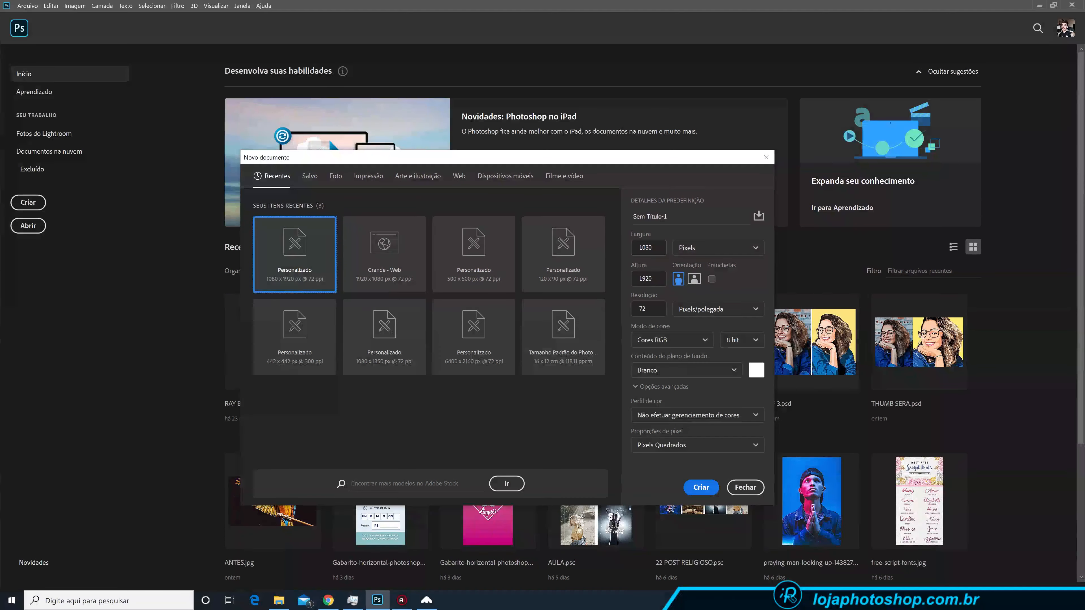
{"action": "double_click", "coordinate": [646, 247]}
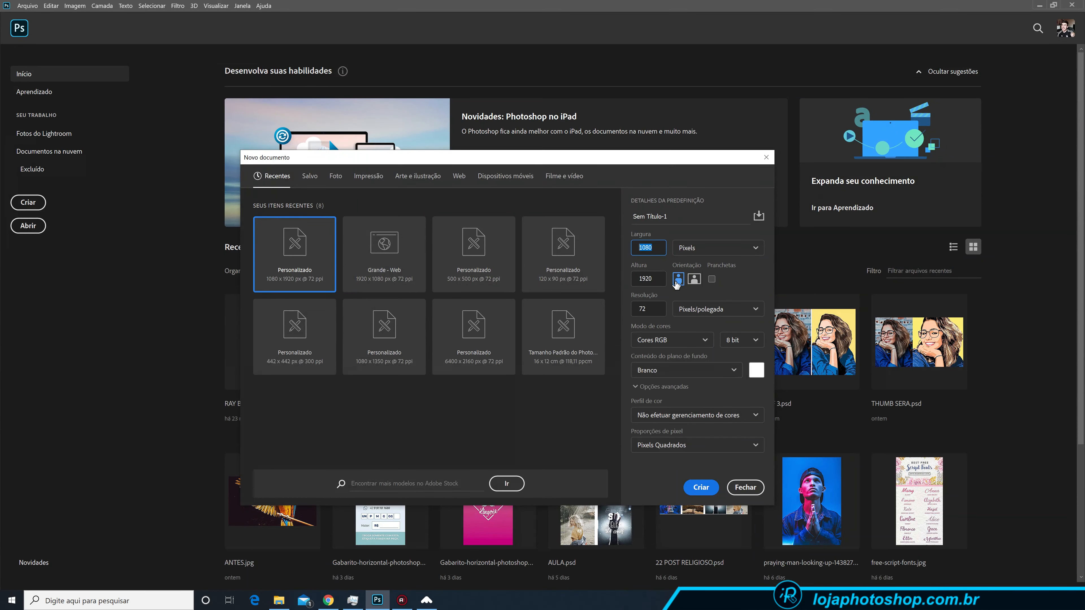
{"action": "key", "text": "Tab"}
{"action": "key", "text": "Tab"}
{"action": "left_click", "coordinate": [695, 487]}
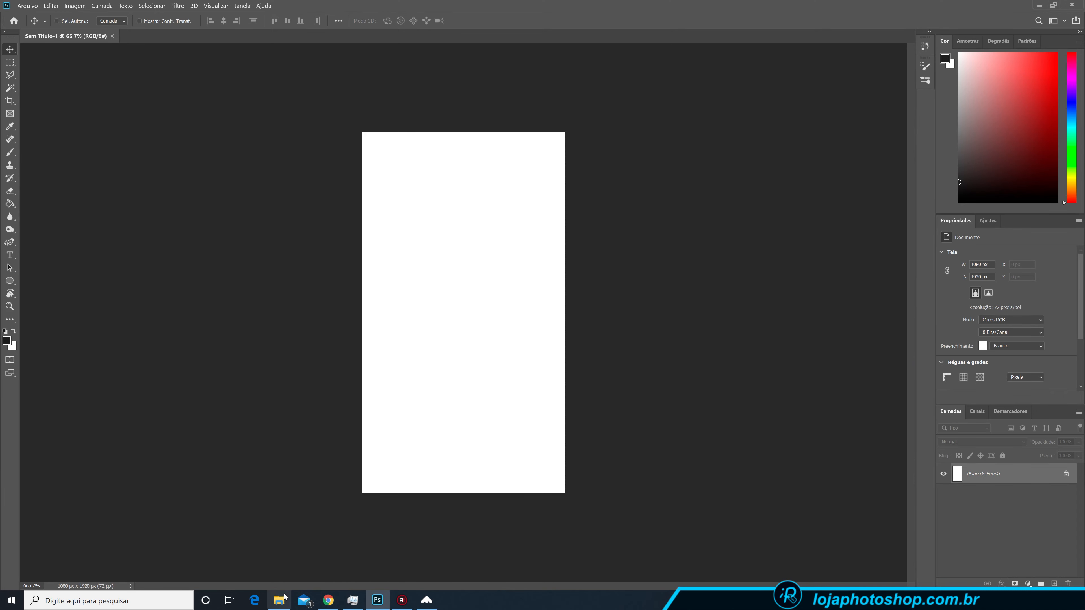
Place the beach-coconut-trees photo from the 24 - STORY ANIMADO folder and enlarge it to about 1284 × 1934 px, covering the canvas
{"action": "left_click", "coordinate": [278, 601]}
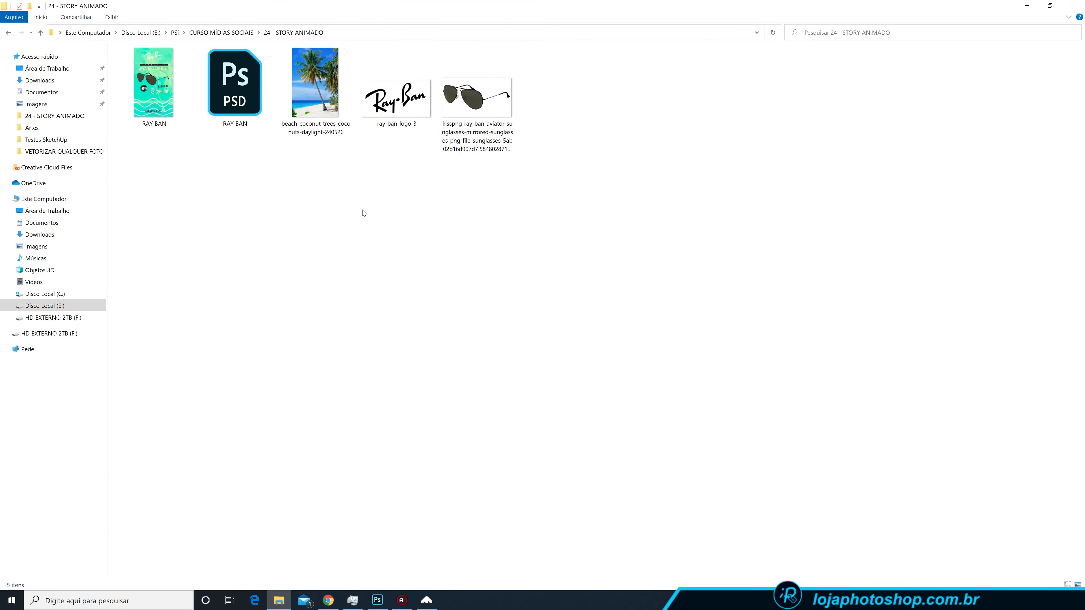
{"action": "left_click", "coordinate": [470, 111]}
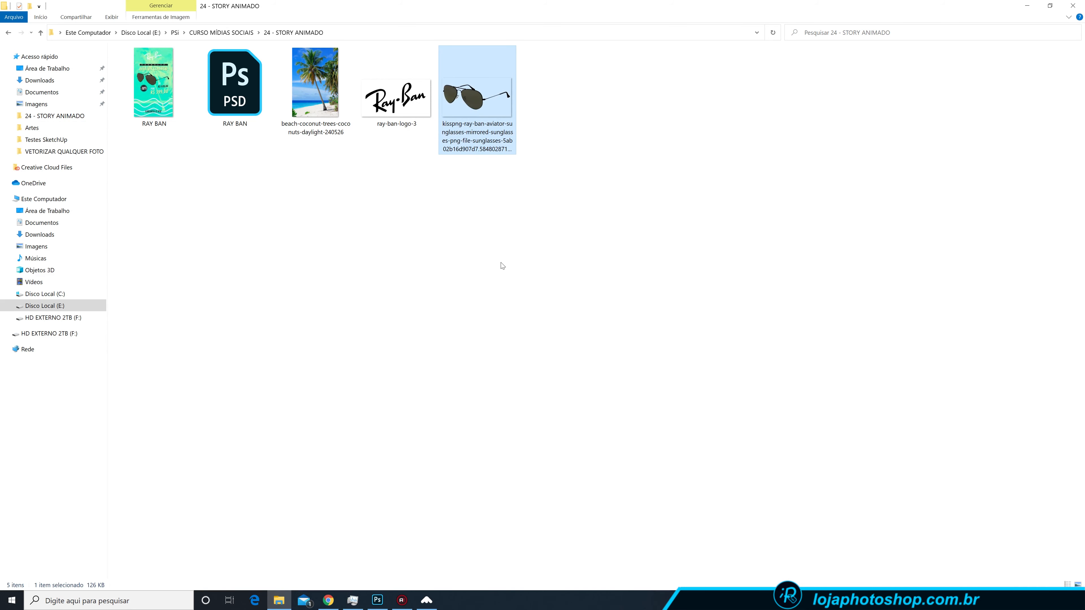
{"action": "left_click", "coordinate": [312, 117]}
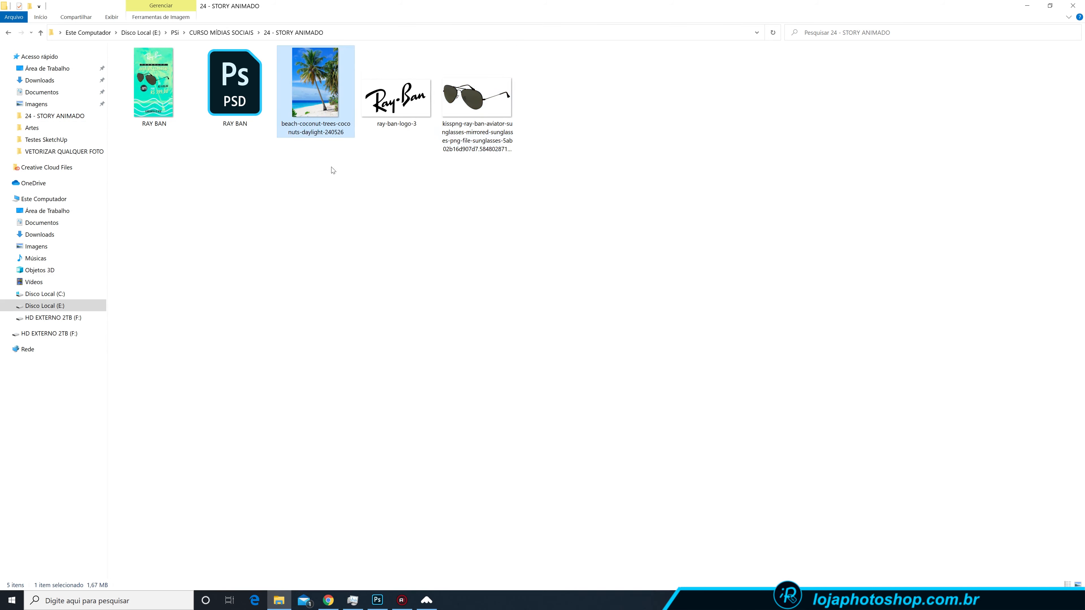
{"action": "left_click", "coordinate": [341, 146]}
{"action": "left_click", "coordinate": [339, 135]}
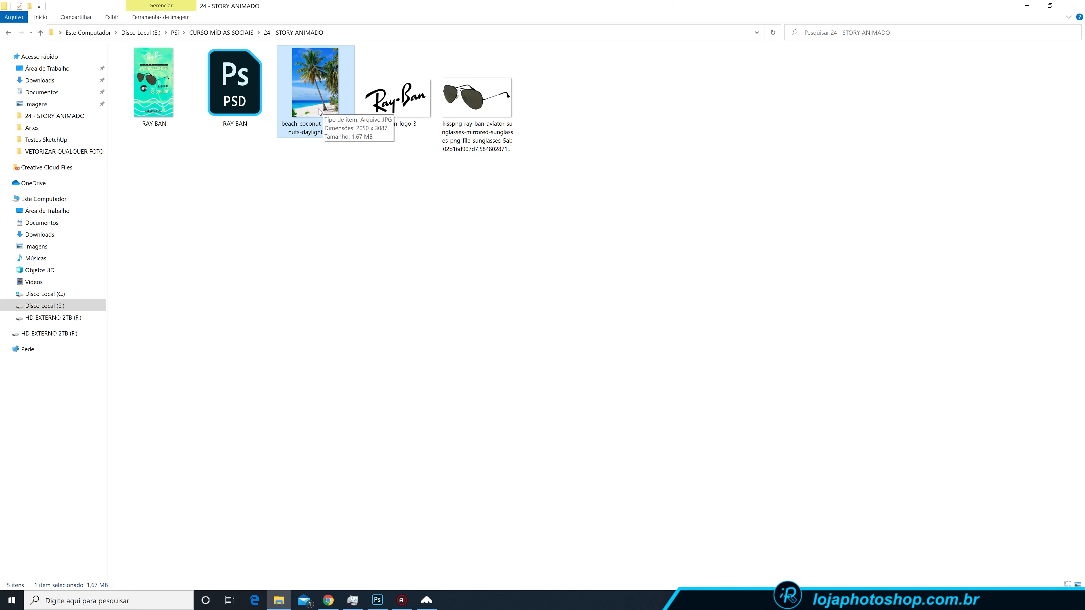
{"action": "left_click_drag", "start_coordinate": [334, 119], "coordinate": [428, 430]}
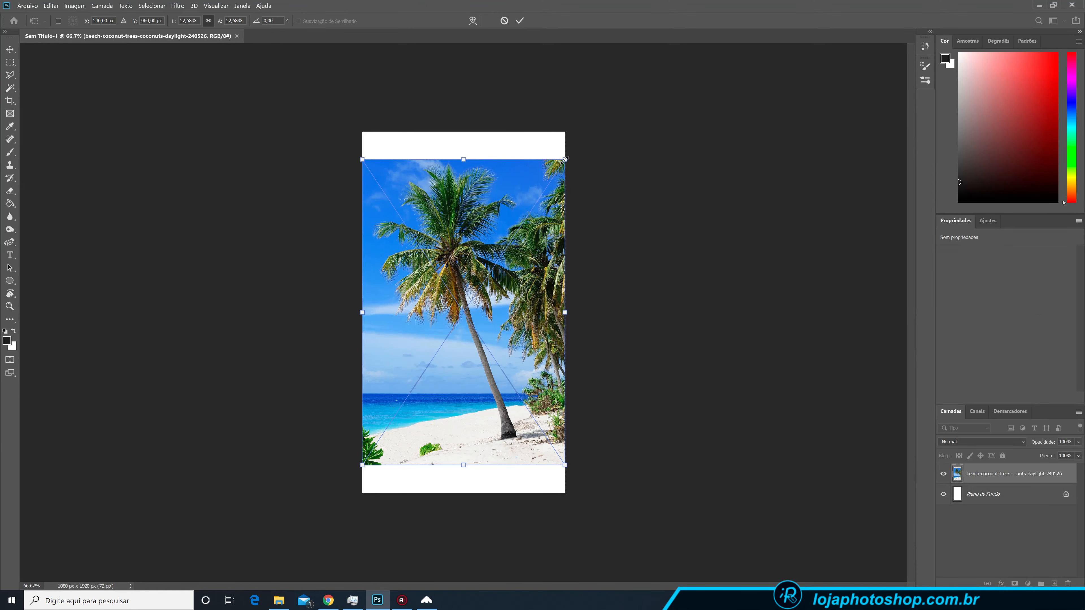
{"action": "left_click_drag", "start_coordinate": [565, 159], "coordinate": [586, 132]}
{"action": "key", "text": "Return"}
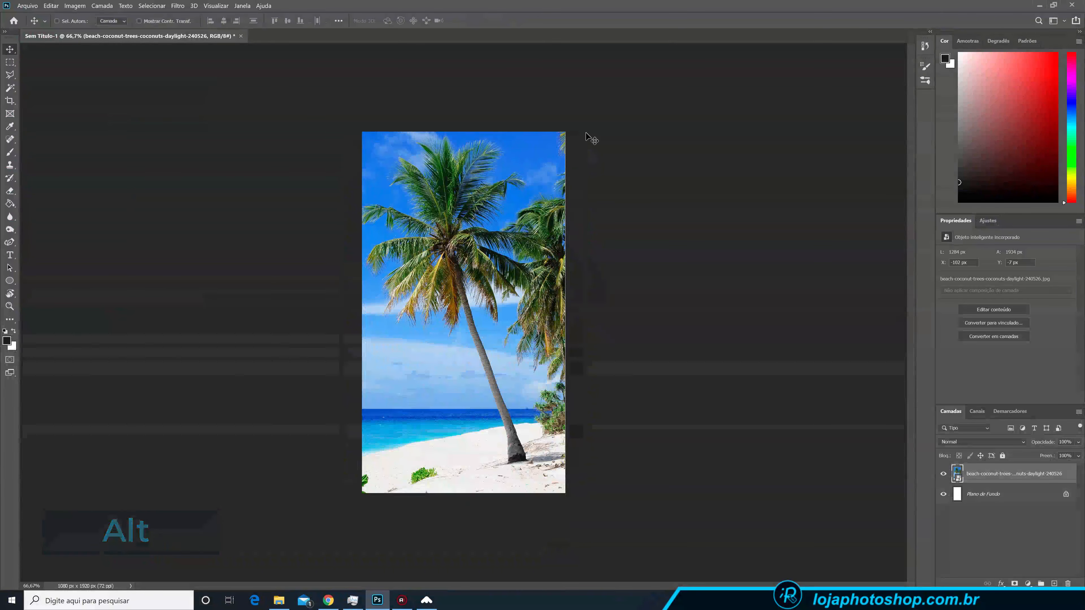
Add a Gradient Map adjustment layer above the beach photo and open its gradient for editing
{"action": "left_click", "coordinate": [1028, 584]}
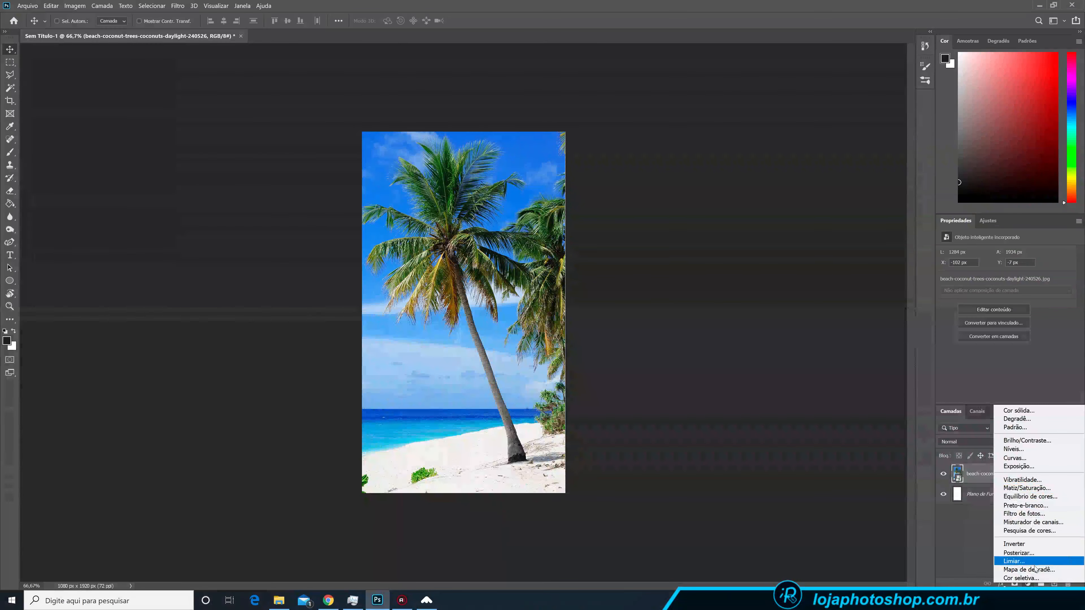
{"action": "left_click", "coordinate": [1029, 570]}
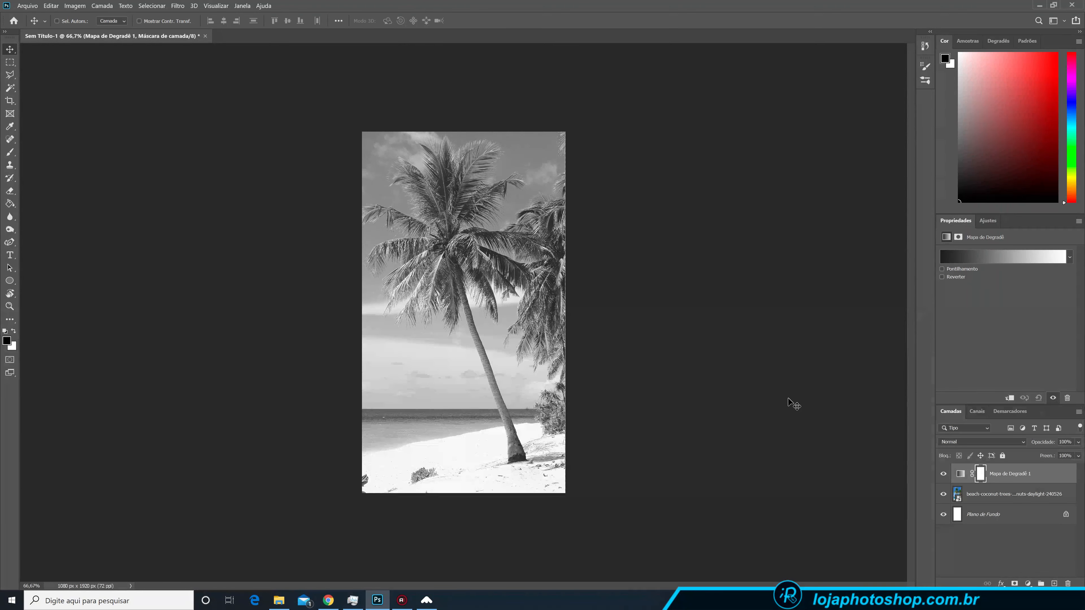
{"action": "left_click", "coordinate": [1003, 257]}
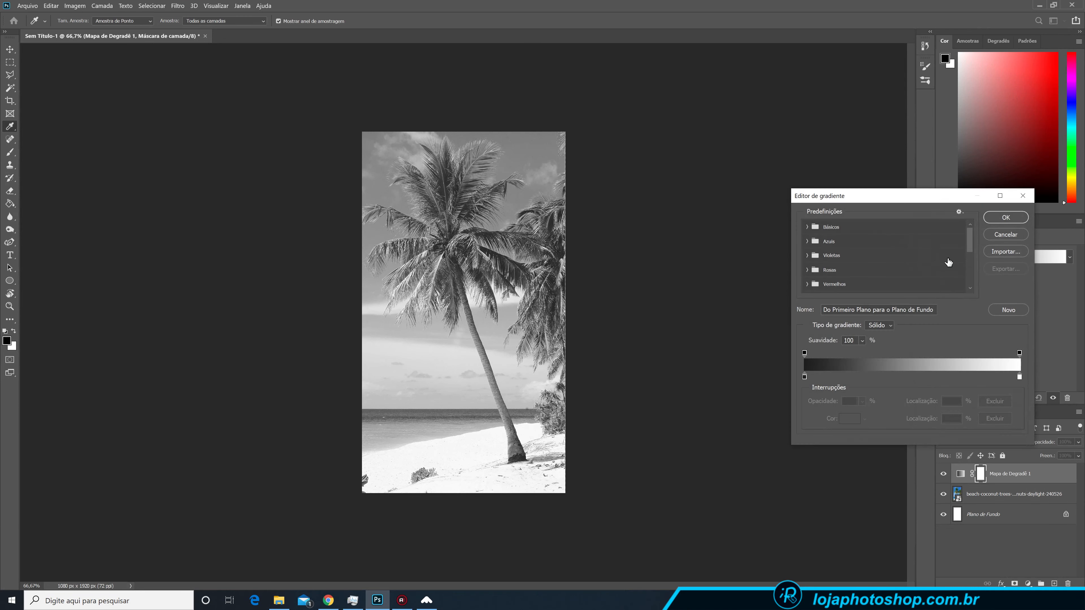
{"action": "left_click_drag", "start_coordinate": [876, 203], "coordinate": [712, 228]}
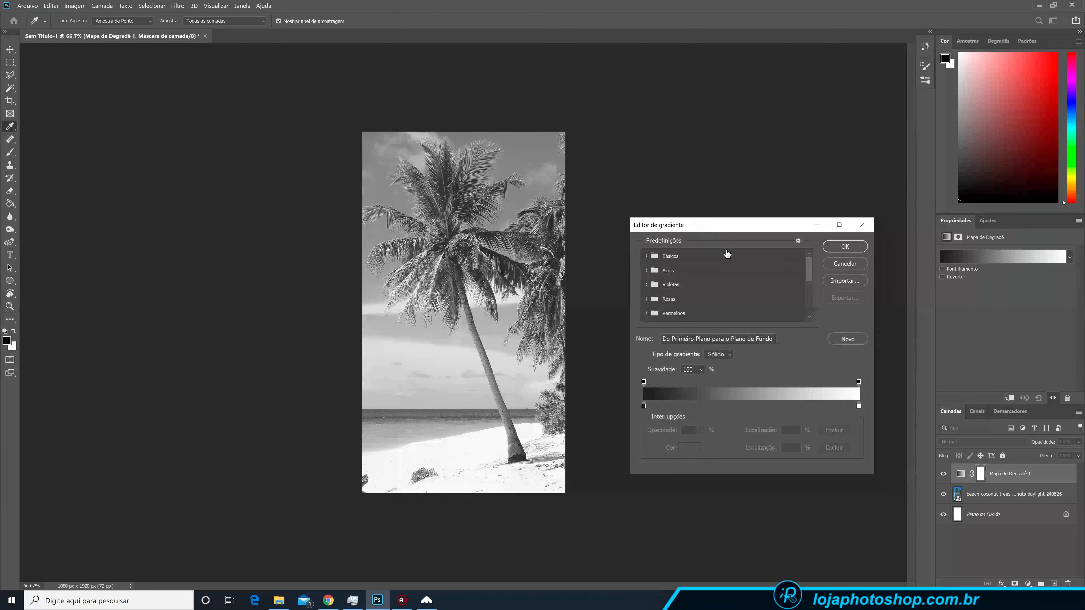
Apply the Verde_05 preset from the Verdes group to the gradient map
{"action": "left_click", "coordinate": [809, 317]}
{"action": "left_click", "coordinate": [809, 317]}
{"action": "left_click", "coordinate": [808, 317]}
{"action": "mouse_move", "coordinate": [809, 286]}
{"action": "left_mouse_down"}
{"action": "mouse_move", "coordinate": [811, 316]}
{"action": "mouse_move", "coordinate": [806, 276]}
{"action": "mouse_move", "coordinate": [808, 294]}
{"action": "left_mouse_up"}
{"action": "scroll", "coordinate": [696, 292], "scroll_direction": "down", "scroll_amount": 1}
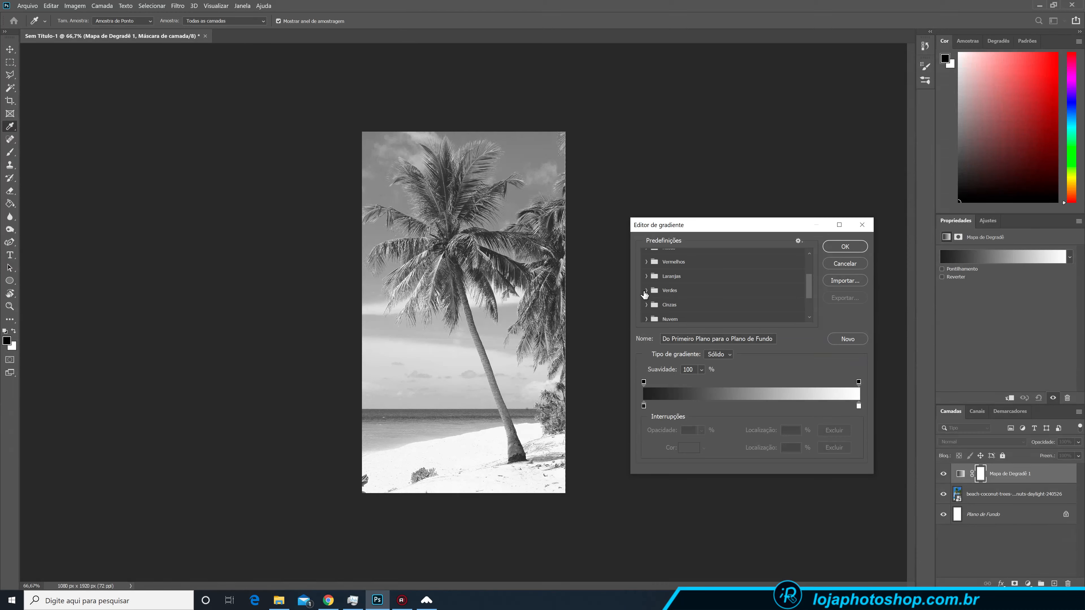
{"action": "left_click", "coordinate": [646, 291]}
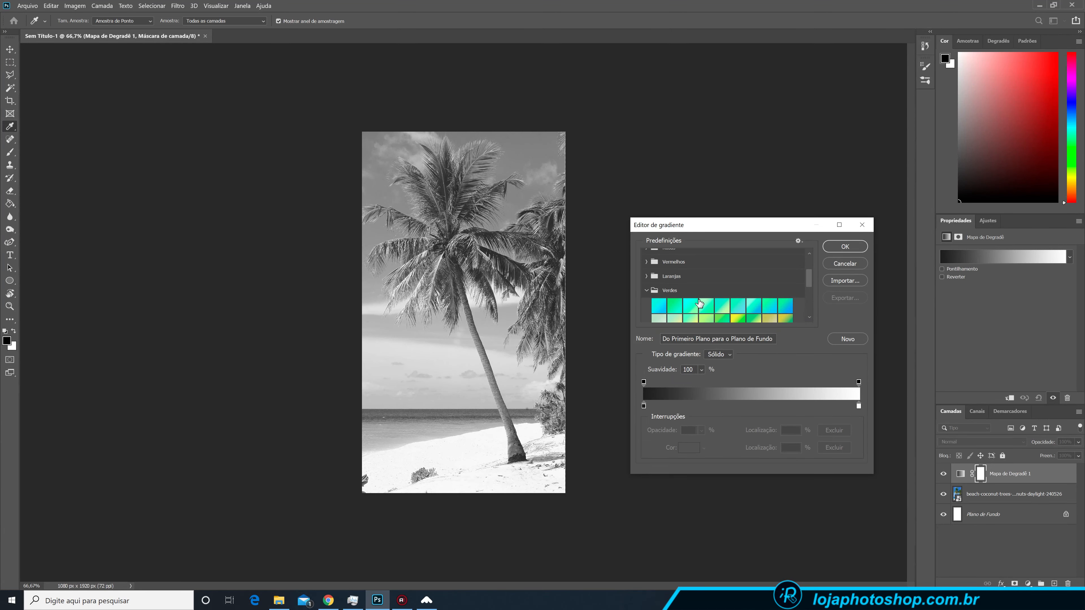
{"action": "left_click", "coordinate": [718, 305]}
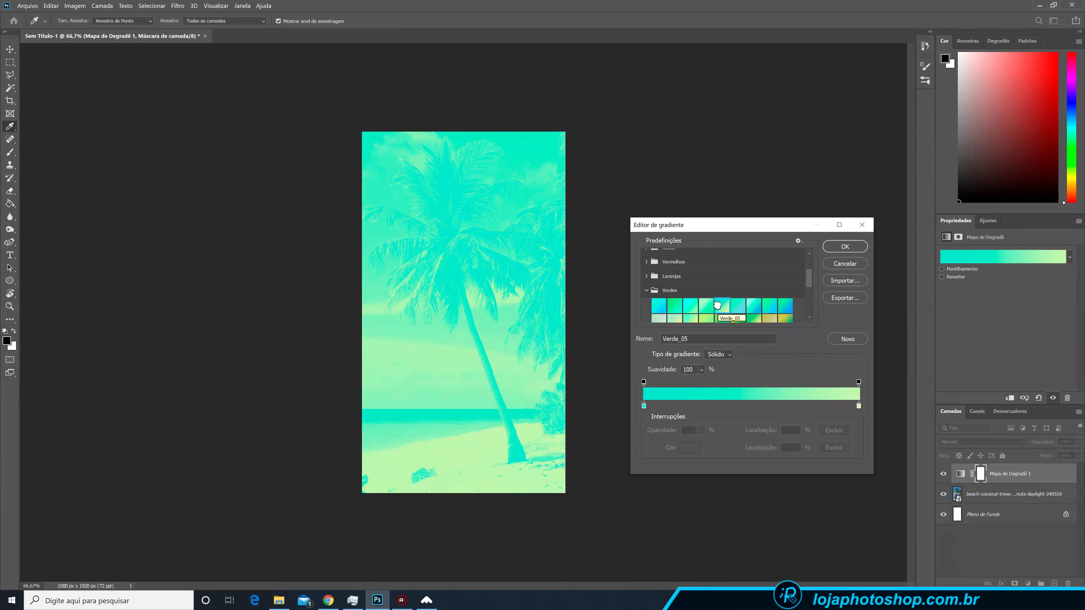
{"action": "scroll", "coordinate": [721, 308], "scroll_direction": "down", "scroll_amount": 2}
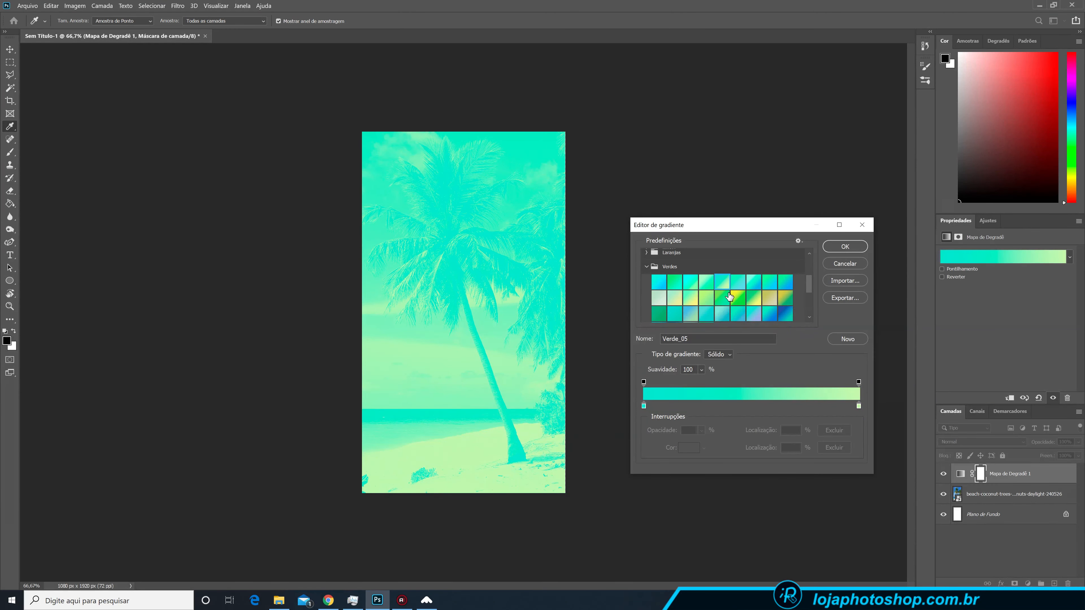
{"action": "scroll", "coordinate": [730, 297], "scroll_direction": "down", "scroll_amount": 1}
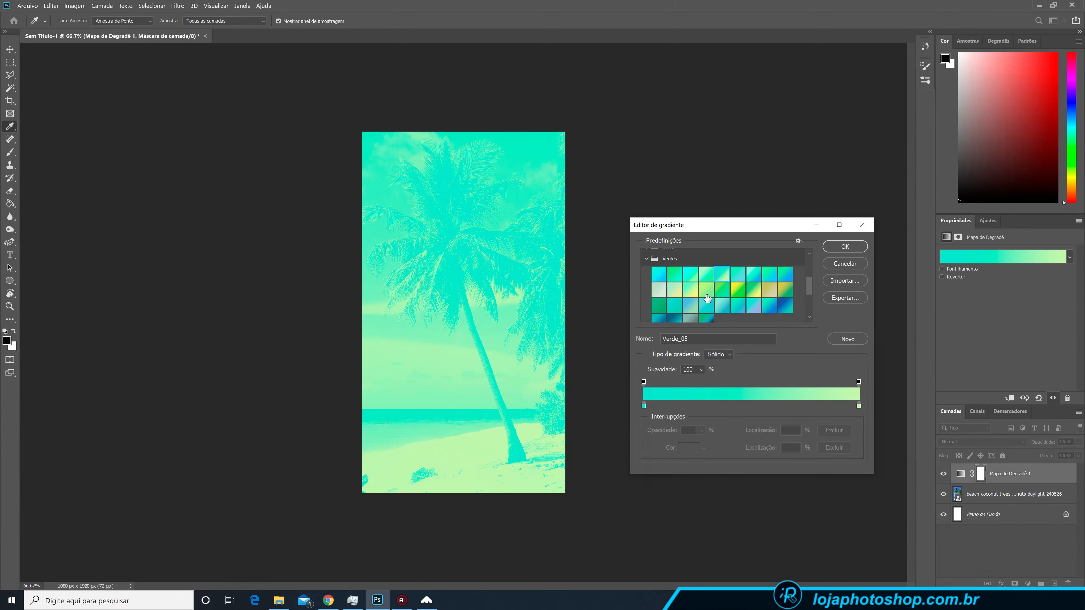
{"action": "scroll", "coordinate": [691, 326], "scroll_direction": "up", "scroll_amount": 5}
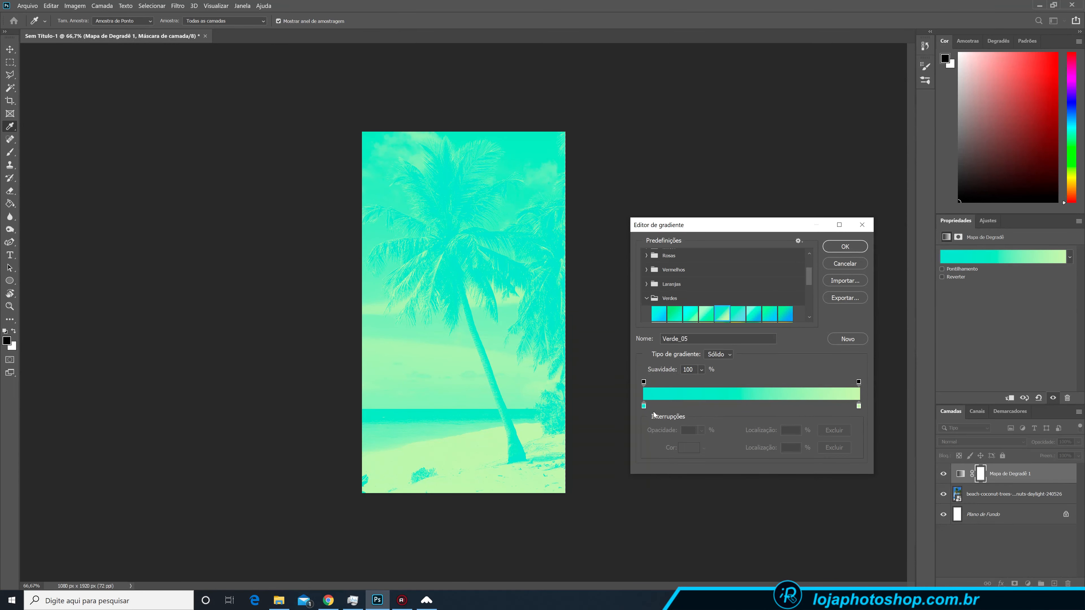
Check the colour codes of the gradient's start and end stops without changing the colours, and accept the gradient
{"action": "left_click", "coordinate": [643, 406]}
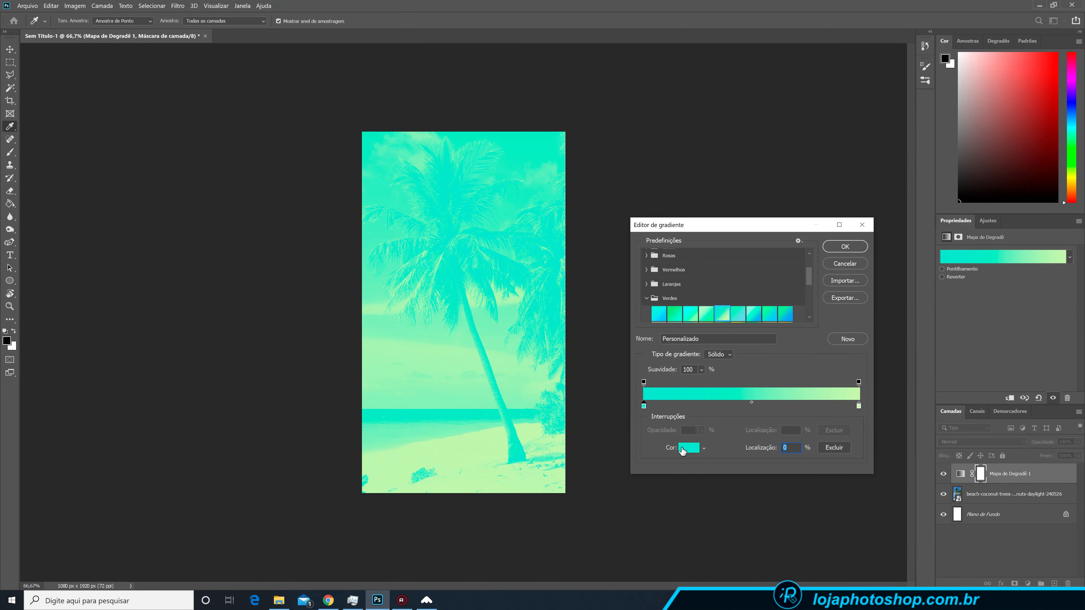
{"action": "left_click", "coordinate": [689, 447]}
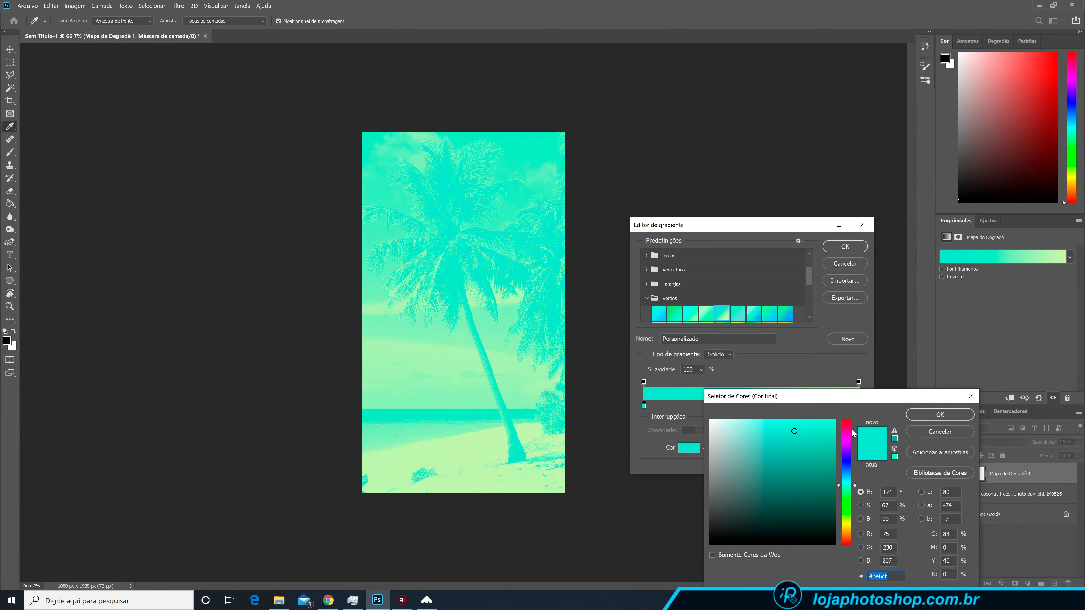
{"action": "left_click_drag", "start_coordinate": [845, 397], "coordinate": [796, 356]}
{"action": "left_click", "coordinate": [875, 375]}
{"action": "left_click", "coordinate": [859, 406]}
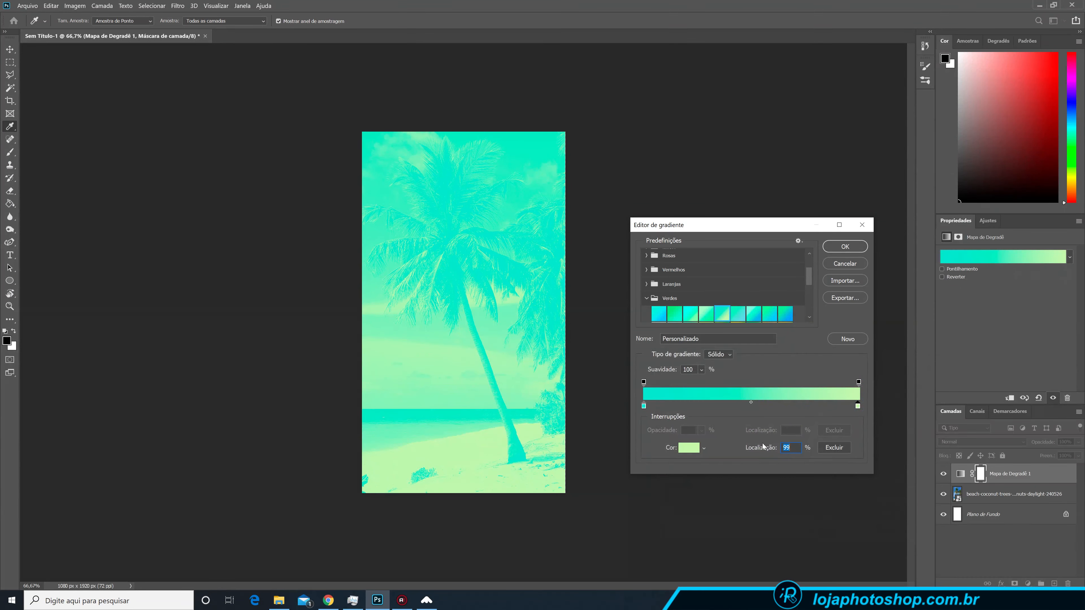
{"action": "left_click", "coordinate": [703, 454]}
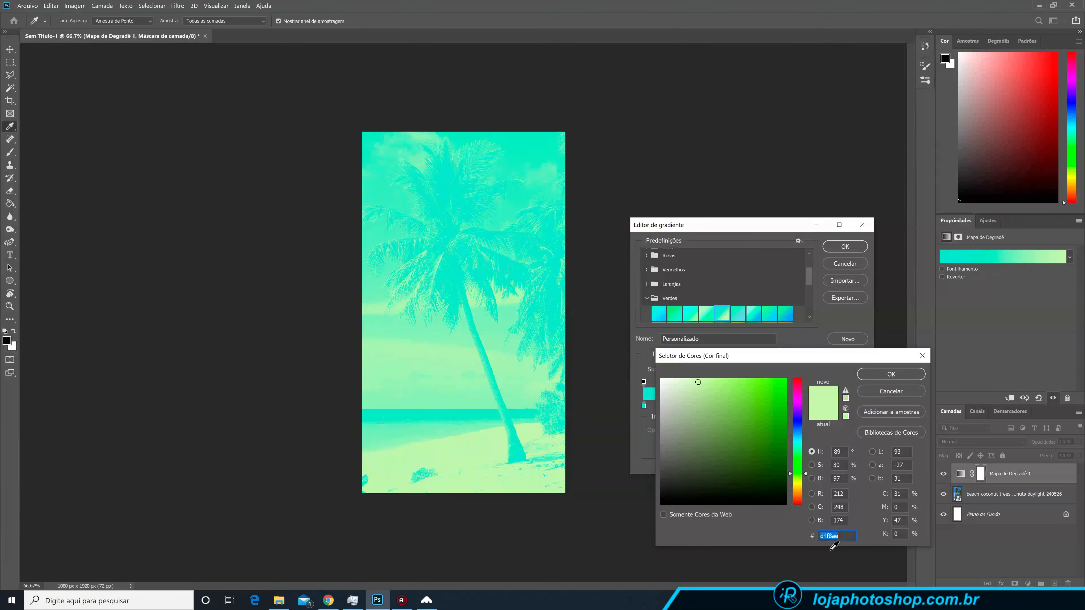
{"action": "left_click", "coordinate": [891, 392]}
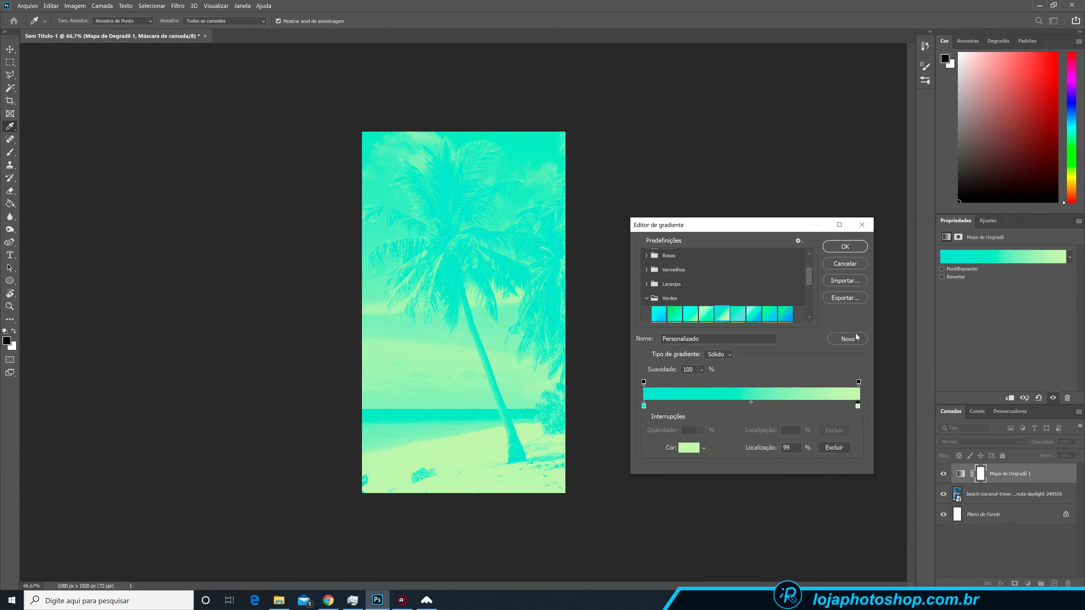
{"action": "left_click", "coordinate": [845, 250]}
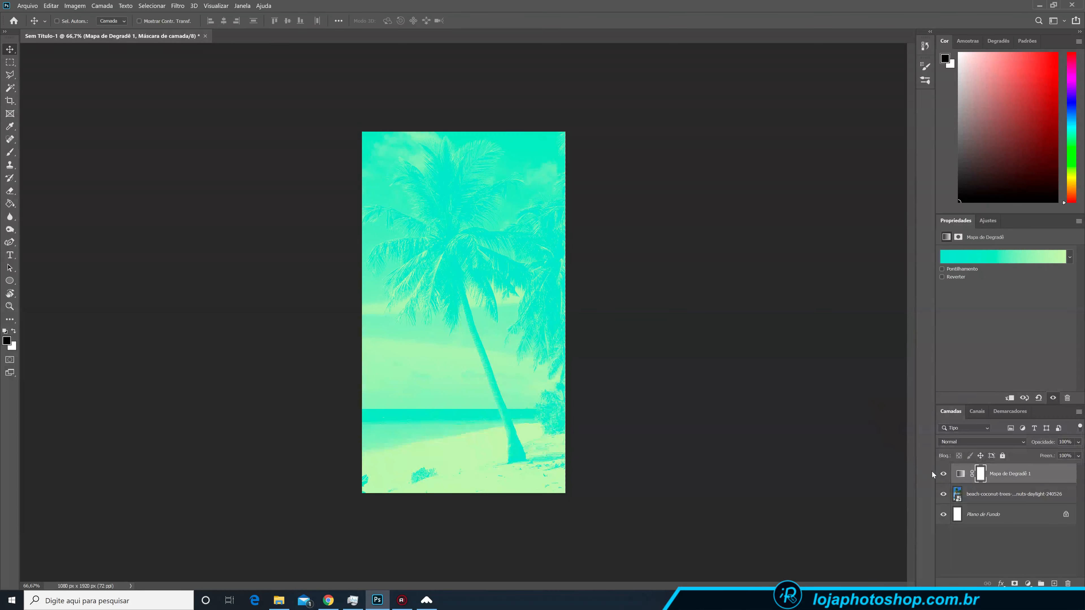
Apply a Gaussian Blur with a 2.0 px radius to the beach photo layer, comparing the preview on and off
{"action": "left_click", "coordinate": [993, 496]}
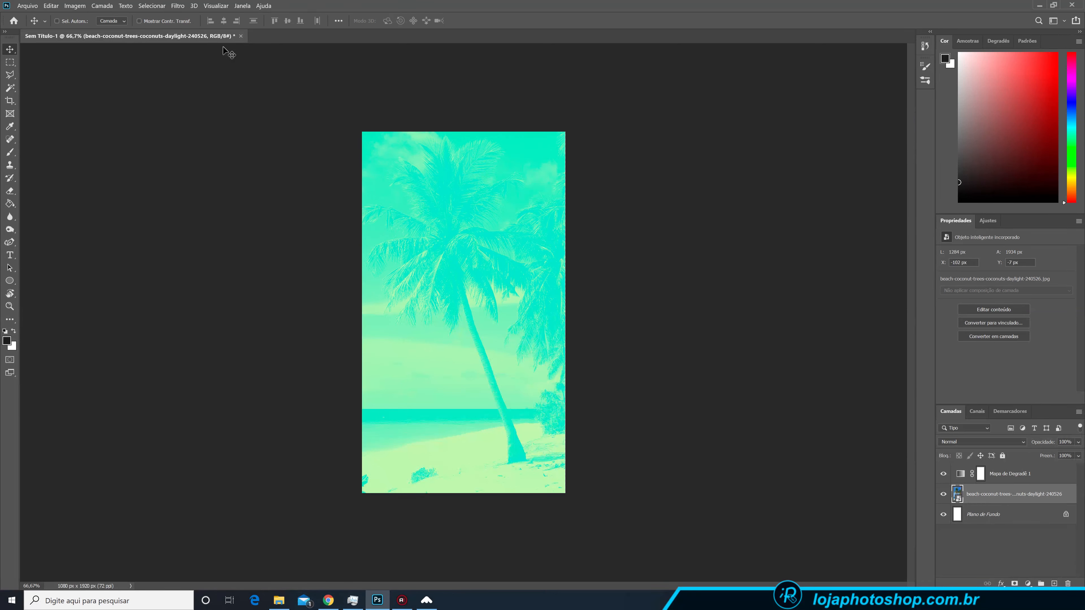
{"action": "left_click", "coordinate": [178, 5]}
{"action": "mouse_move", "coordinate": [226, 108]}
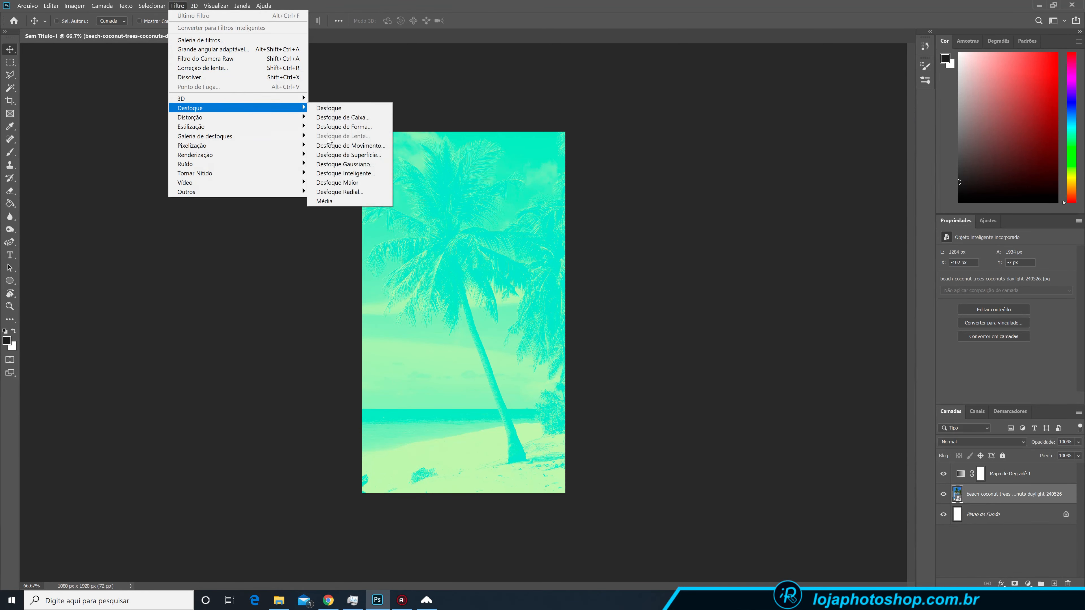
{"action": "left_click", "coordinate": [345, 164]}
{"action": "left_click_drag", "start_coordinate": [548, 137], "coordinate": [731, 225]}
{"action": "mouse_move", "coordinate": [677, 375]}
{"action": "left_mouse_down"}
{"action": "mouse_move", "coordinate": [630, 371]}
{"action": "mouse_move", "coordinate": [658, 374]}
{"action": "left_mouse_up"}
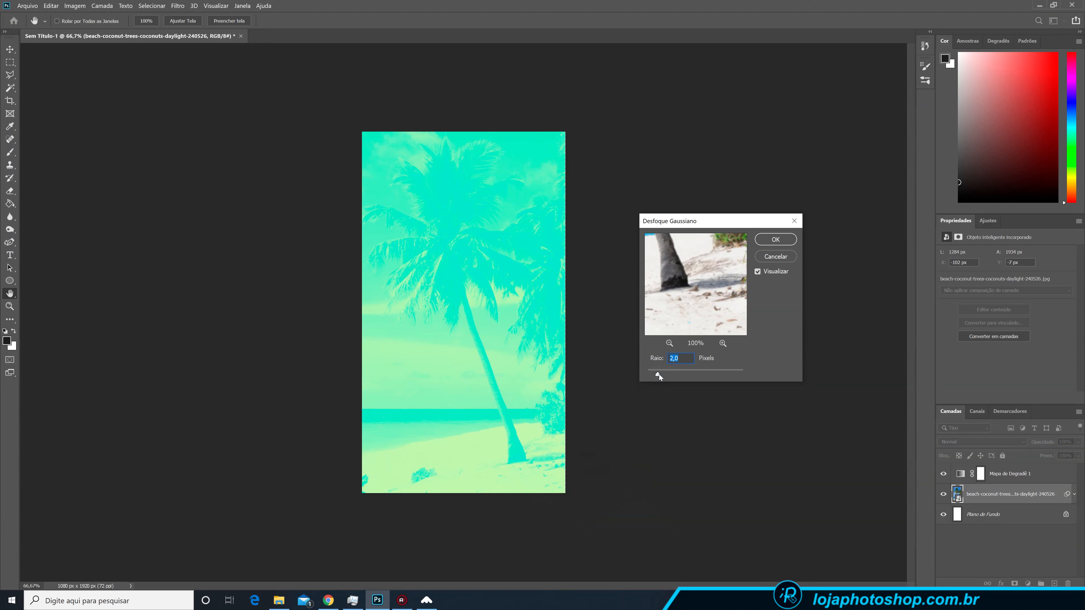
{"action": "left_click", "coordinate": [756, 272]}
{"action": "left_click", "coordinate": [756, 273]}
{"action": "left_click", "coordinate": [771, 242]}
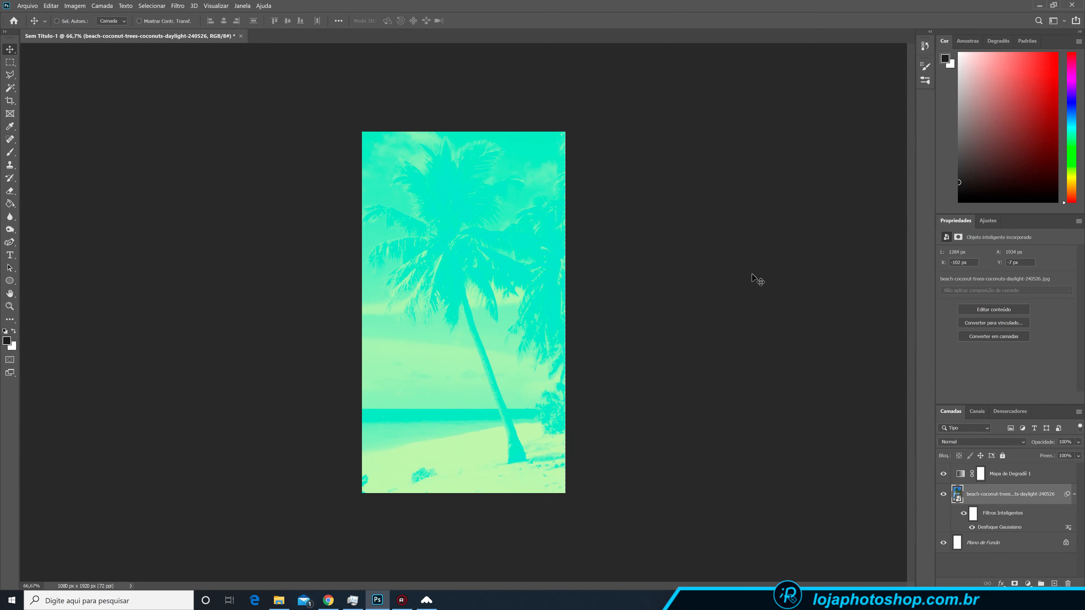
Place ray-ban-logo-3 above the gradient map layer at the canvas centre, scaled up to about 699 × 376 px
{"action": "left_click", "coordinate": [1017, 474]}
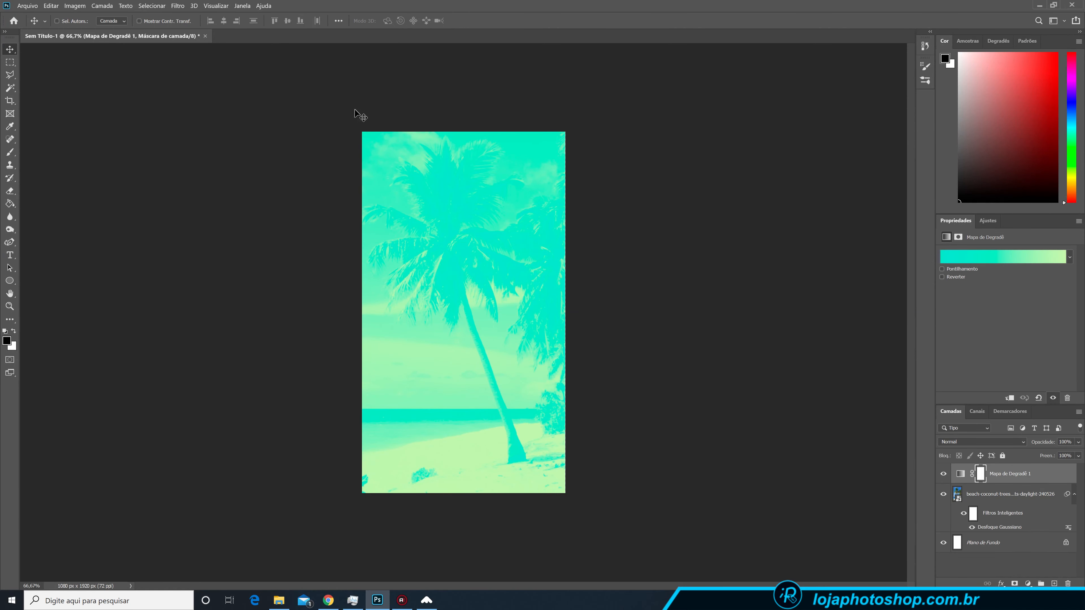
{"action": "left_click", "coordinate": [280, 601]}
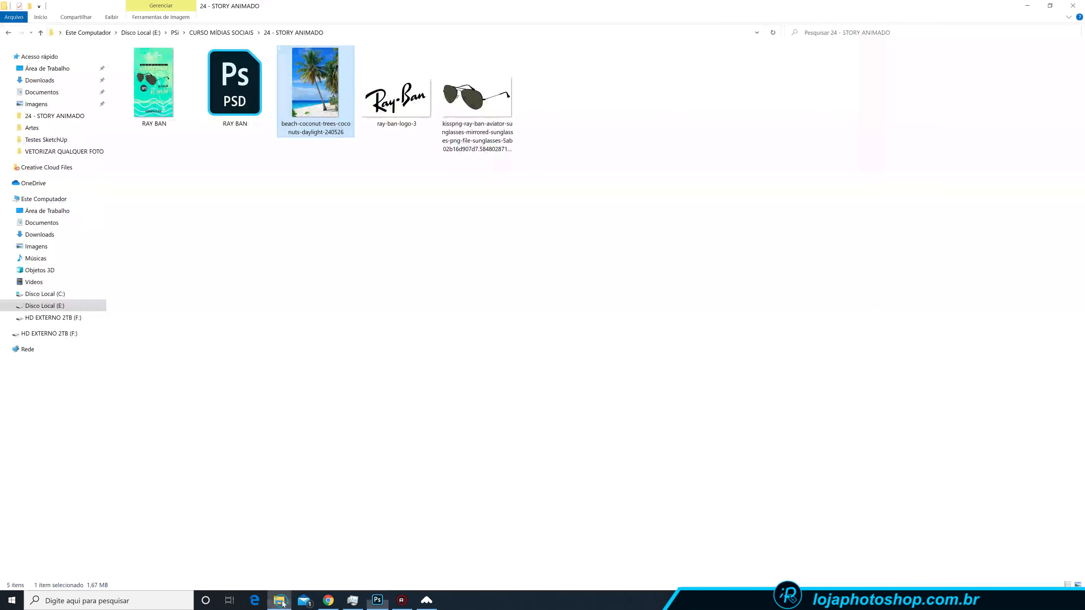
{"action": "left_click_drag", "start_coordinate": [383, 104], "coordinate": [506, 442]}
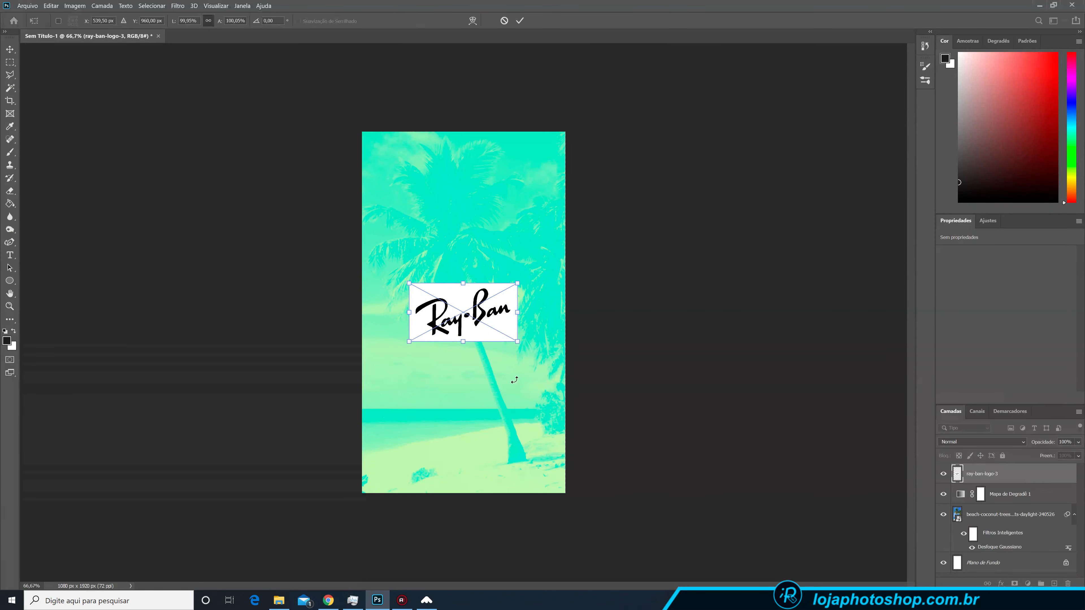
{"action": "left_click_drag", "start_coordinate": [518, 283], "coordinate": [526, 272]}
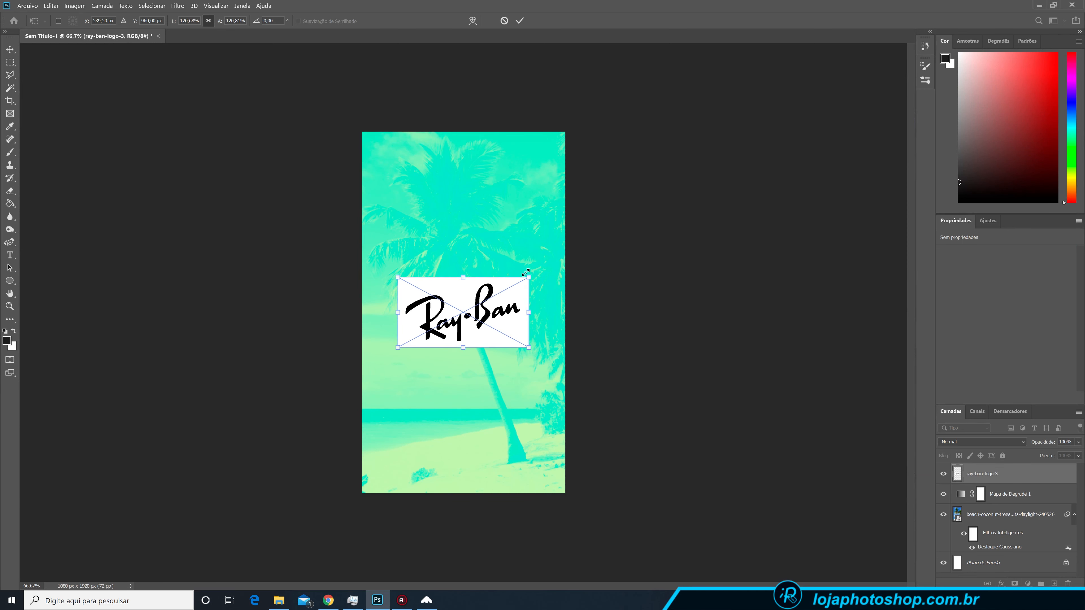
{"action": "left_click", "coordinate": [516, 25]}
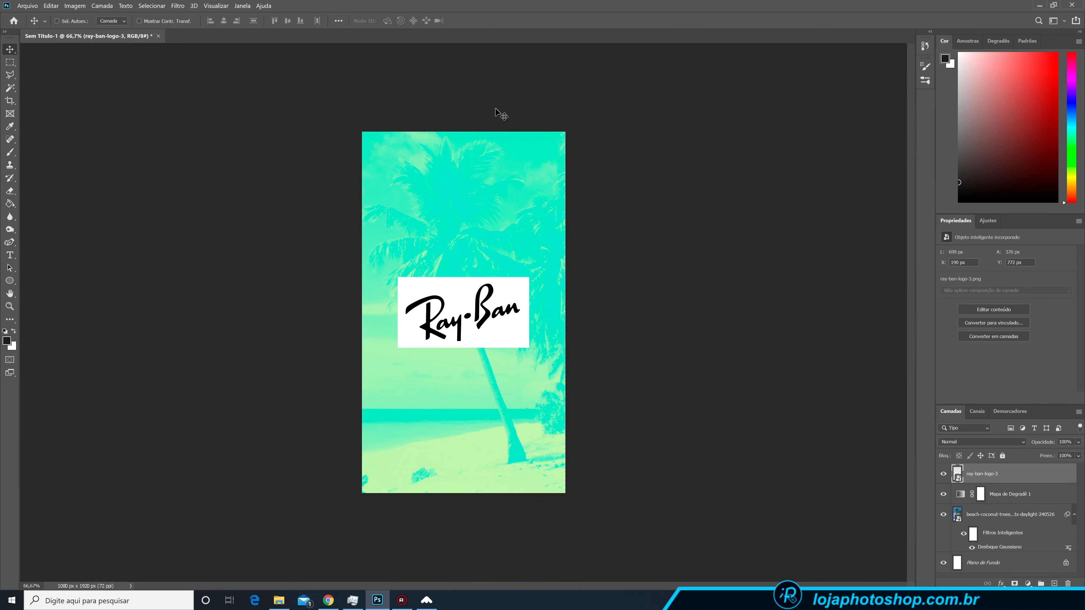
Copy the black Ray-Ban lettering onto its own layer using the Magic Wand, and delete the ray-ban-logo-3 layer
{"action": "left_click", "coordinate": [10, 87]}
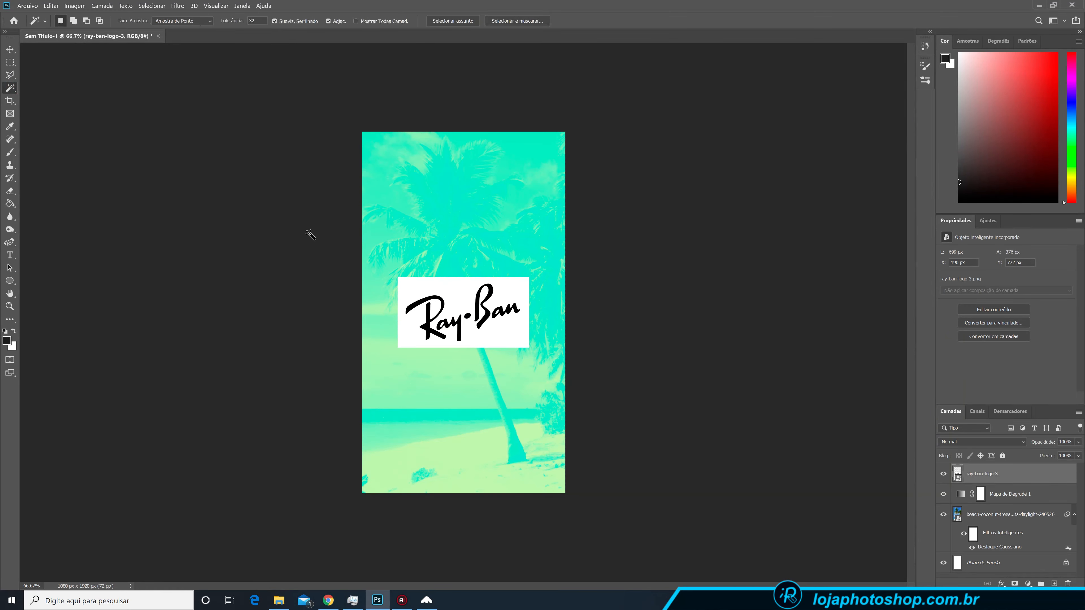
{"action": "left_click", "coordinate": [429, 313]}
{"action": "scroll", "coordinate": [455, 326], "scroll_direction": "up", "scroll_amount": 4}
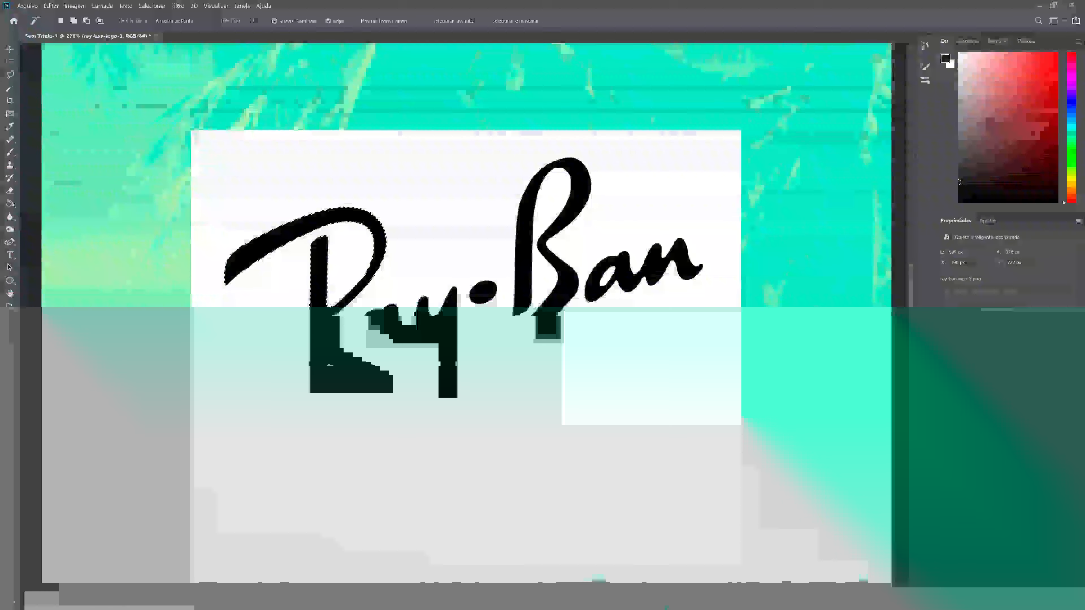
{"action": "left_click", "coordinate": [483, 293], "text": "shift"}
{"action": "left_click", "coordinate": [522, 291], "text": "shift"}
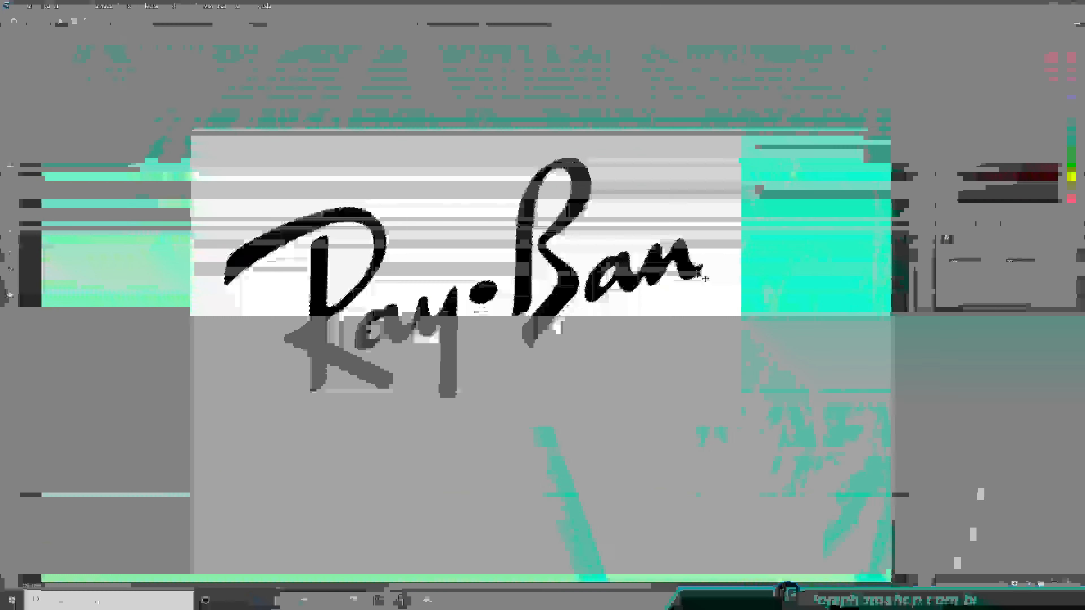
{"action": "key", "text": "ctrl+j"}
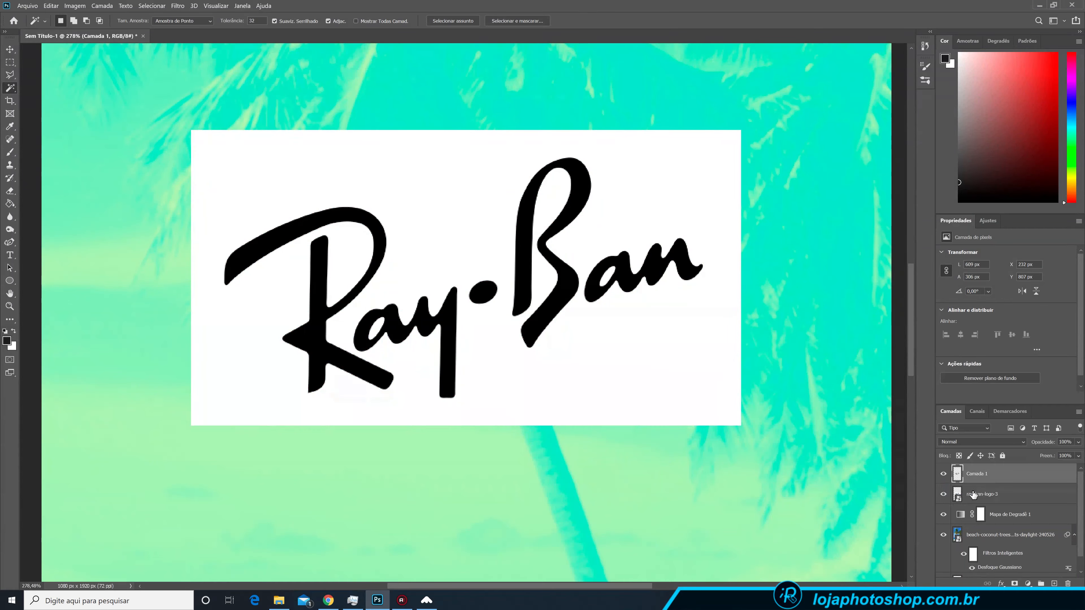
{"action": "left_click", "coordinate": [1006, 499]}
{"action": "key", "text": "Delete"}
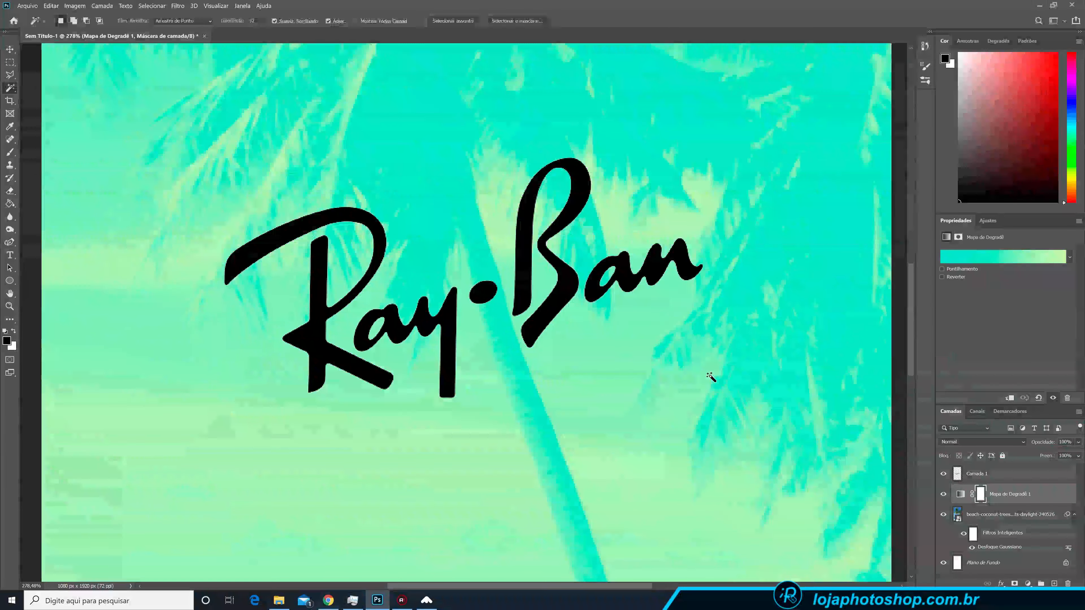
Move the extracted Ray-Ban lettering near the top of the canvas and scale it down to about 504 × 254 px
{"action": "key", "text": "ctrl+0"}
{"action": "key", "text": "v"}
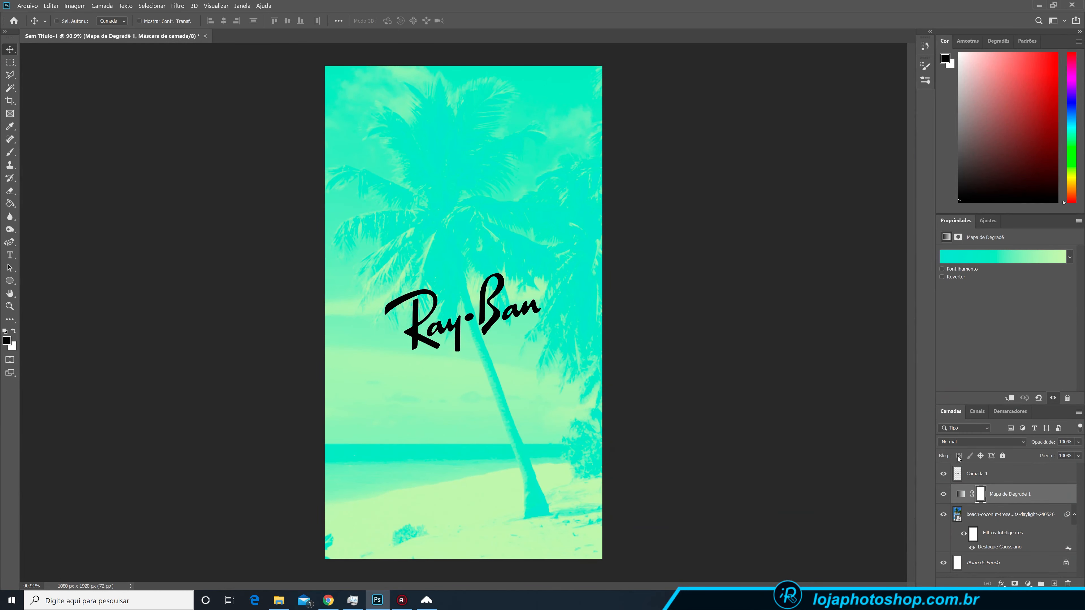
{"action": "left_click", "coordinate": [986, 476]}
{"action": "left_click_drag", "start_coordinate": [528, 316], "coordinate": [526, 141]}
{"action": "key", "text": "ctrl+t"}
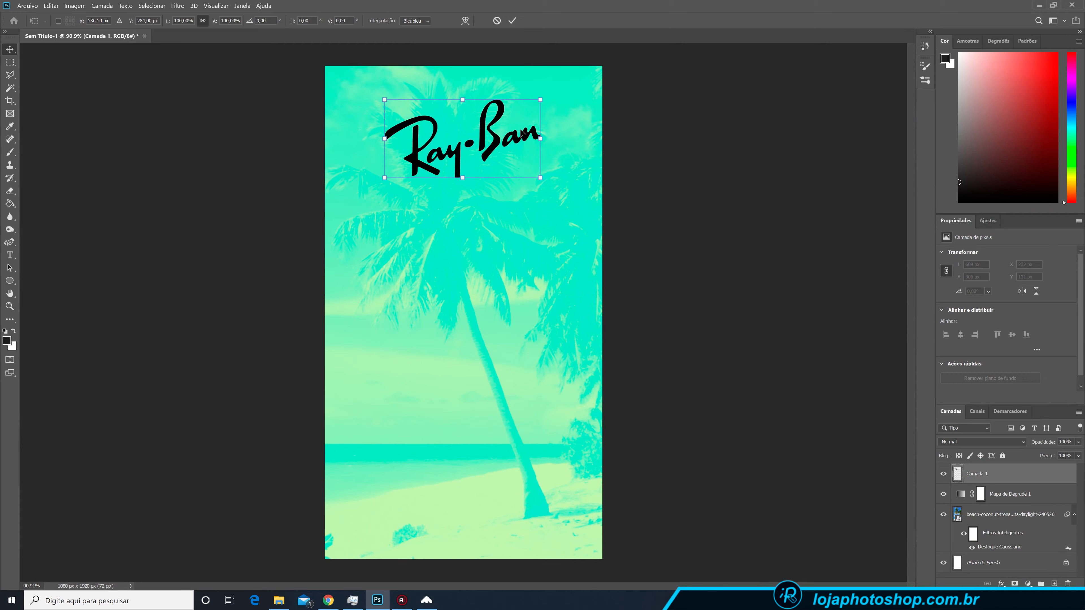
{"action": "left_click_drag", "start_coordinate": [537, 103], "coordinate": [519, 113]}
{"action": "left_click", "coordinate": [512, 21]}
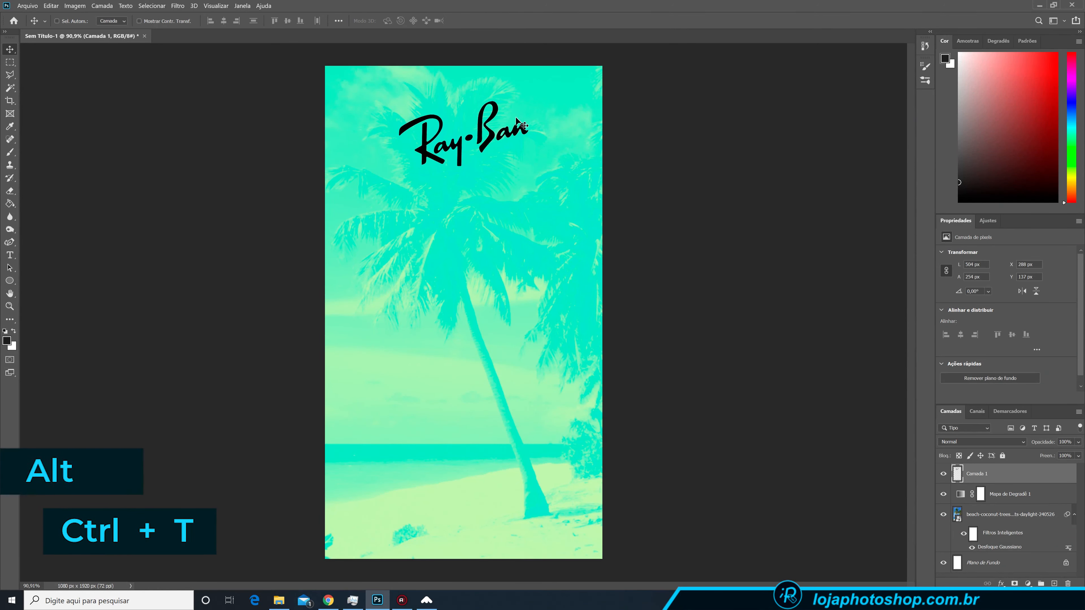
{"action": "scroll", "coordinate": [519, 135], "scroll_direction": "down", "scroll_amount": 3}
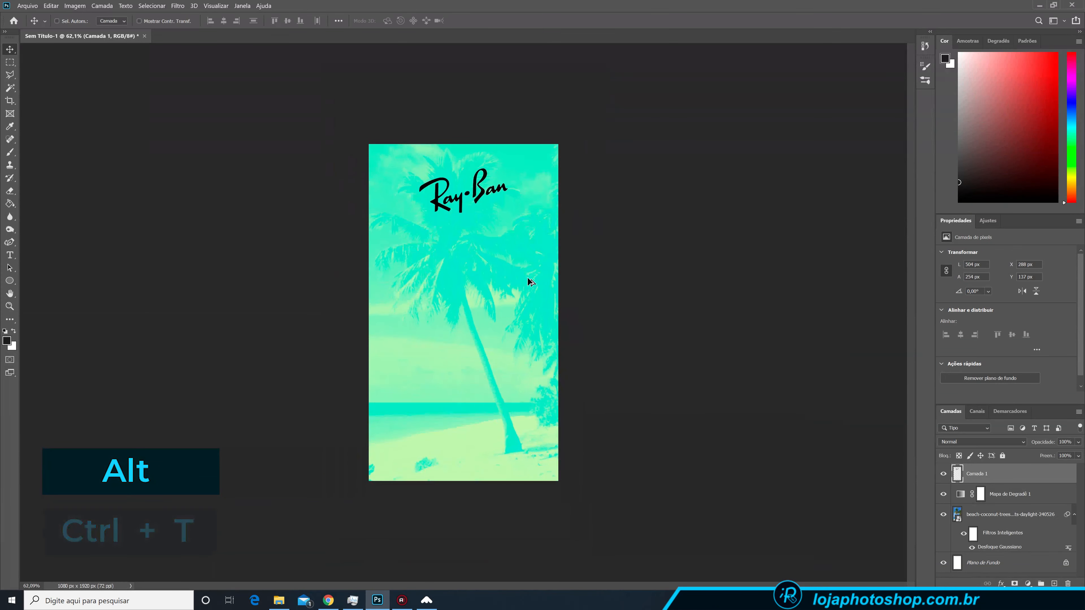
{"action": "scroll", "coordinate": [517, 220], "scroll_direction": "up", "scroll_amount": 1}
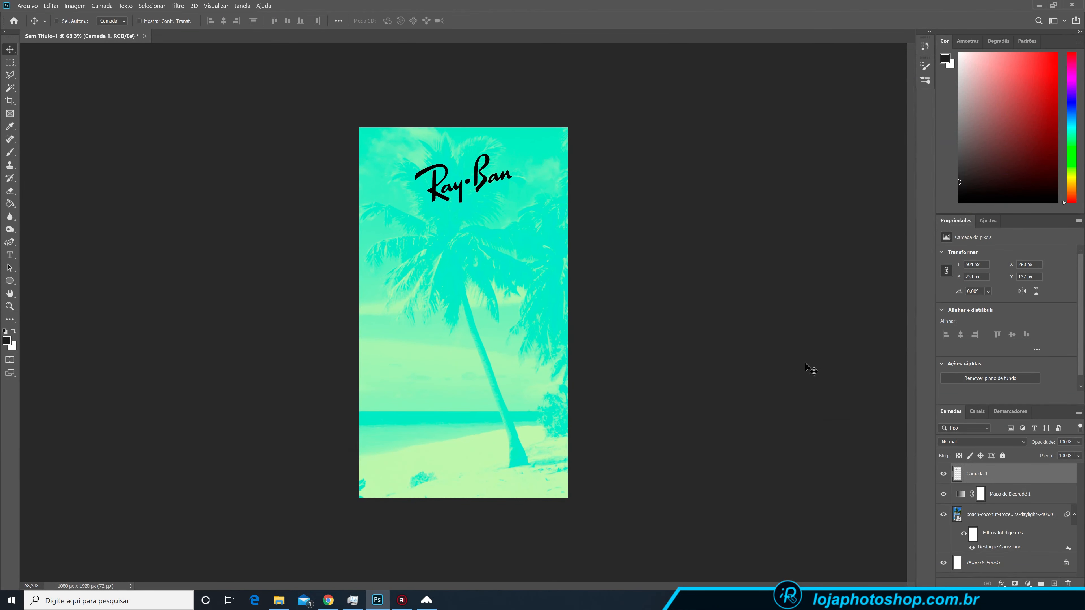
Apply a Color Overlay to the logo lettering in Normal blend mode with the colour ffffff
{"action": "double_click", "coordinate": [1027, 478]}
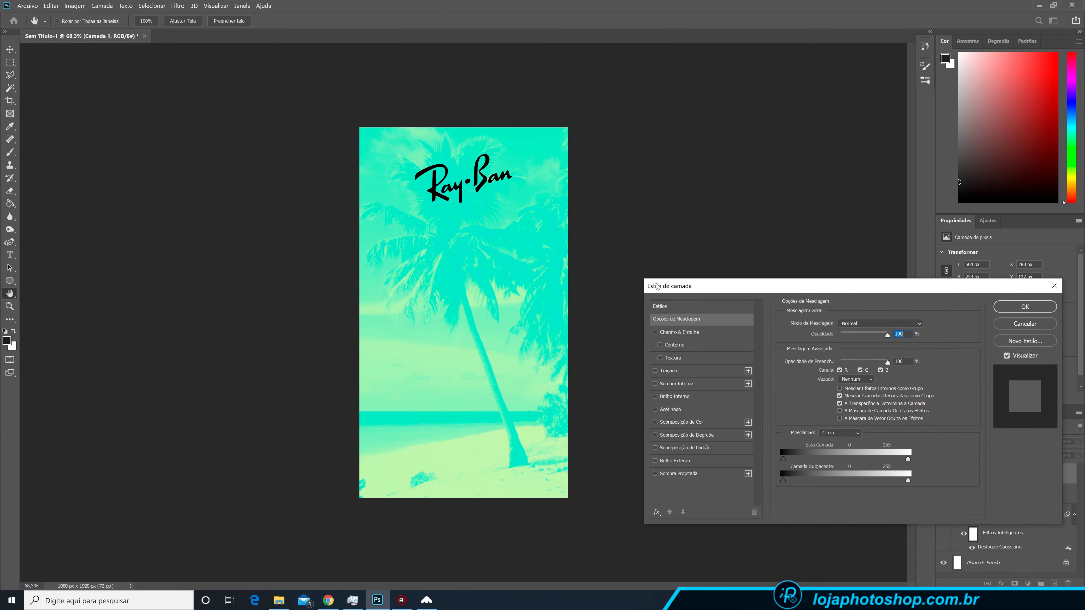
{"action": "left_click", "coordinate": [693, 423]}
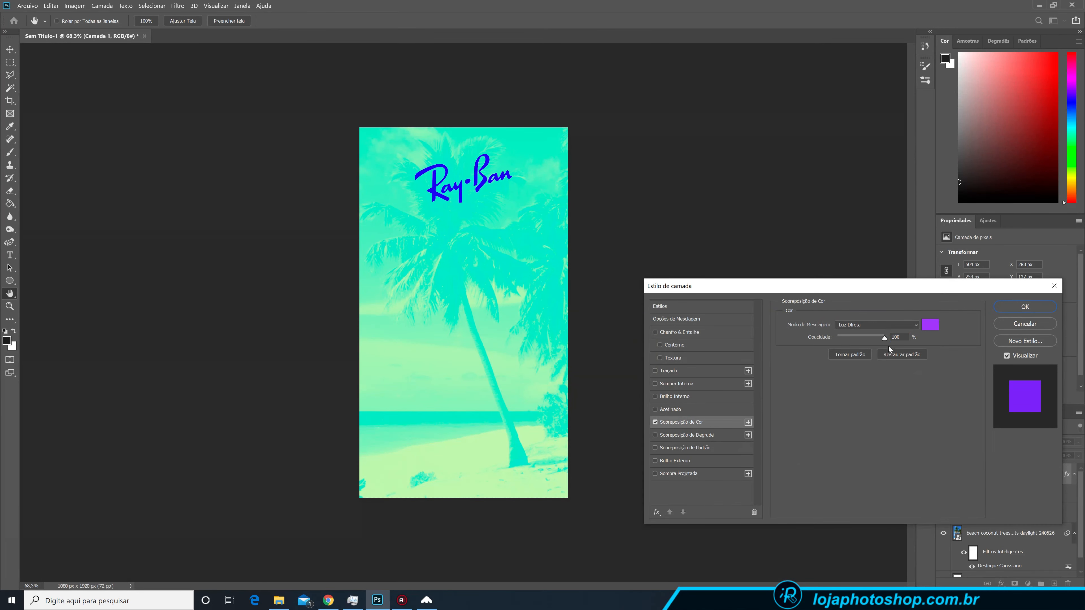
{"action": "left_click", "coordinate": [900, 328]}
{"action": "left_click", "coordinate": [872, 330]}
{"action": "left_click", "coordinate": [930, 325]}
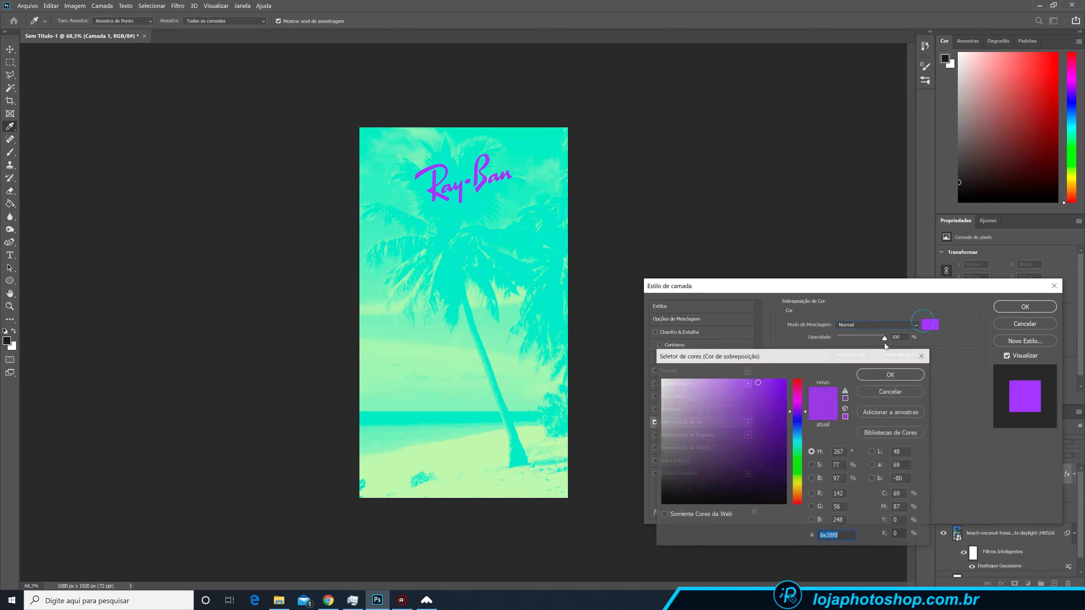
{"action": "type", "text": "ffffff"}
{"action": "left_click", "coordinate": [892, 374]}
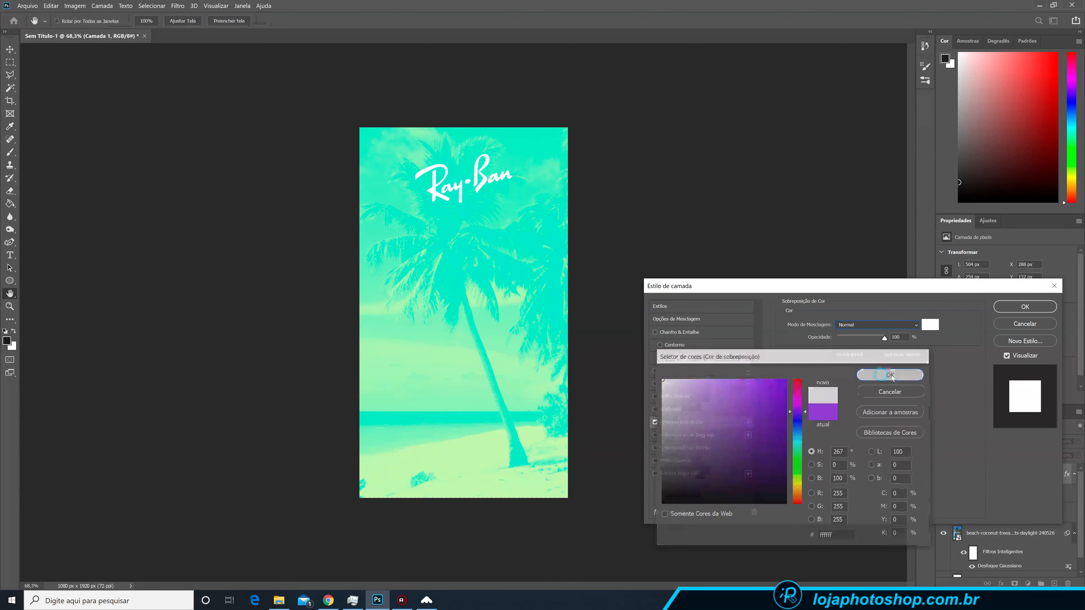
{"action": "left_click", "coordinate": [996, 311]}
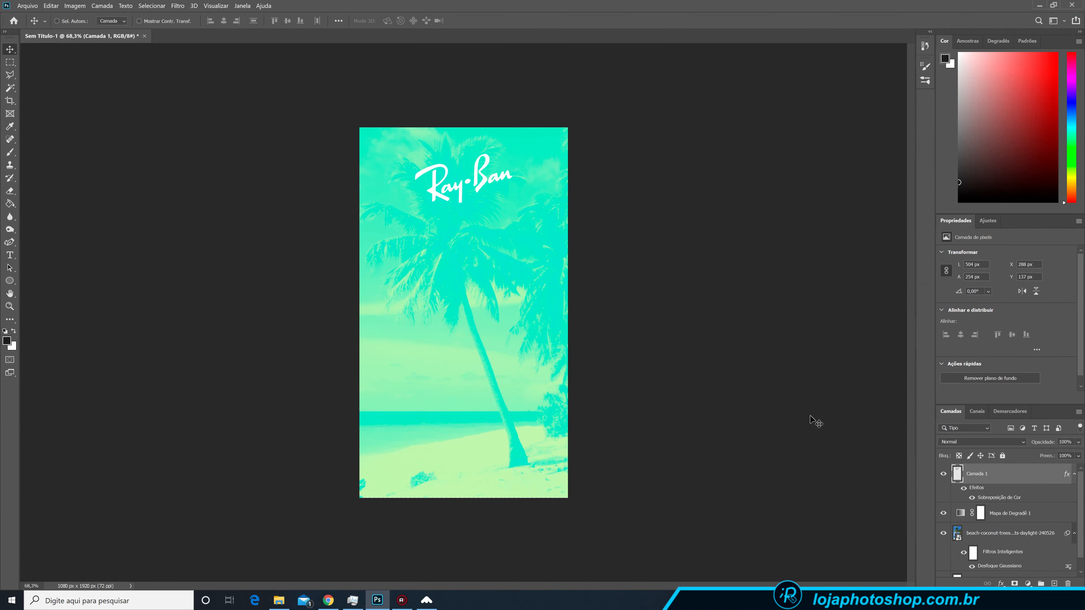
Draw a thin horizontal rectangle about 730 × 48 px below the logo and give it no stroke
{"action": "left_click", "coordinate": [17, 283]}
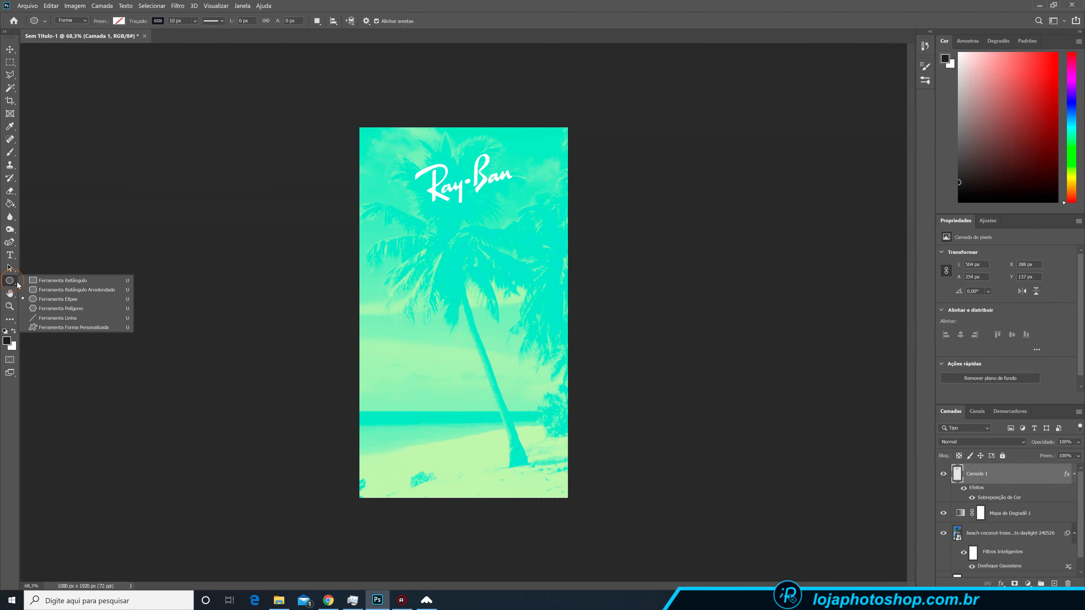
{"action": "left_click", "coordinate": [36, 282]}
{"action": "left_click_drag", "start_coordinate": [395, 220], "coordinate": [536, 226]}
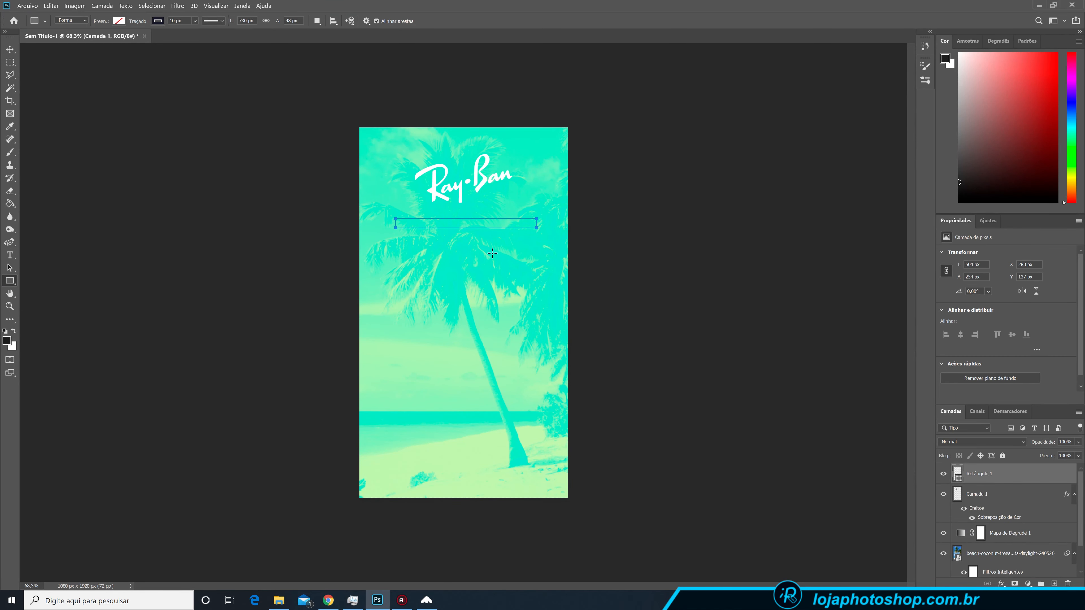
{"action": "left_click", "coordinate": [158, 21]}
{"action": "left_click", "coordinate": [101, 39]}
Fill the rectangle with dark grey 2b2b2b
{"action": "left_click", "coordinate": [119, 20]}
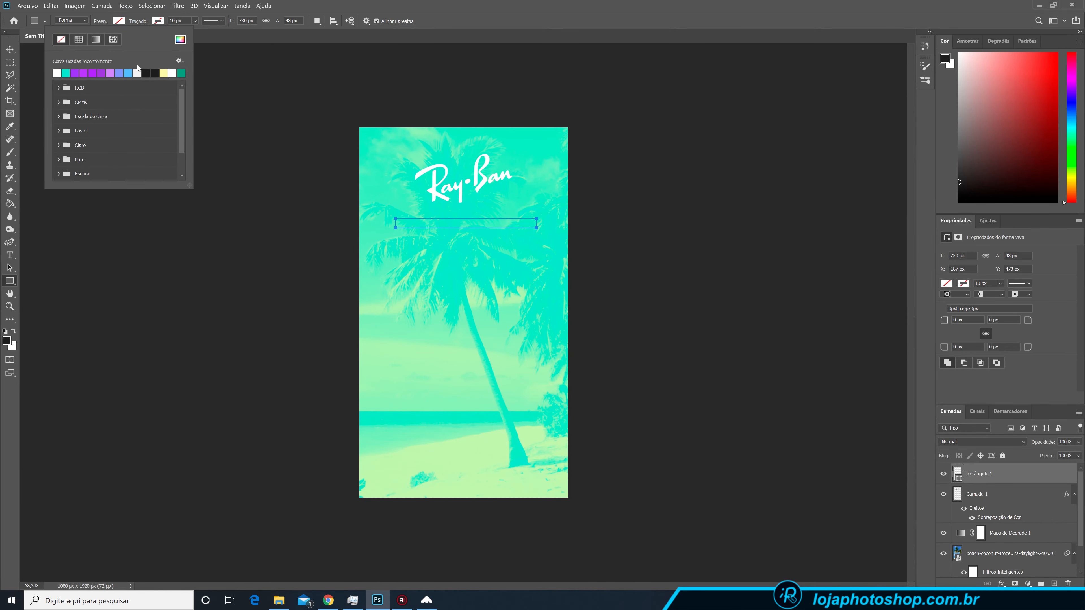
{"action": "left_click", "coordinate": [146, 72]}
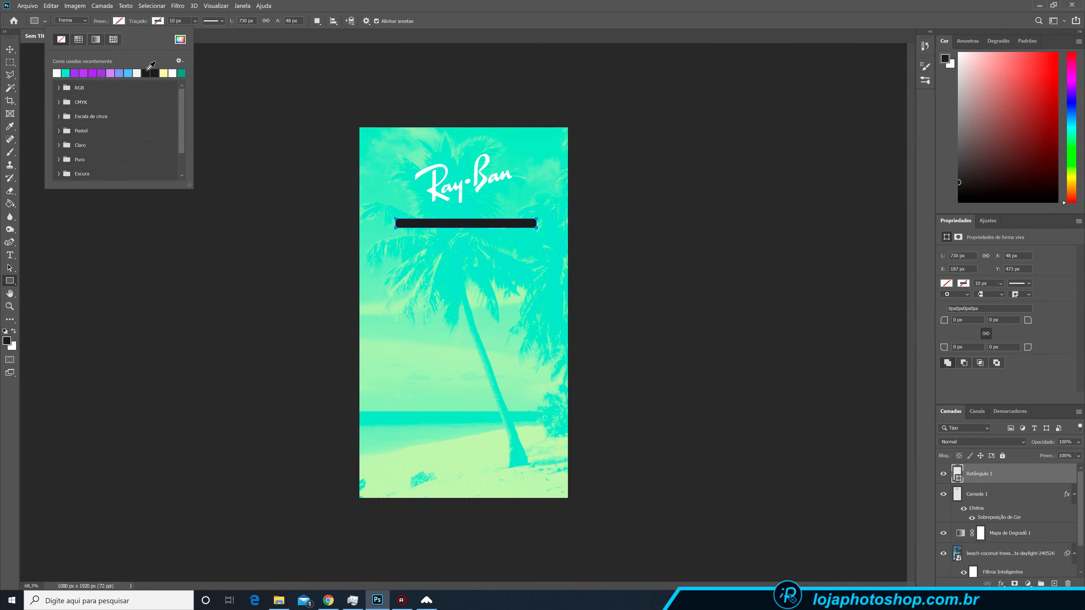
{"action": "left_click", "coordinate": [180, 40]}
{"action": "left_click_drag", "start_coordinate": [663, 481], "coordinate": [660, 483]}
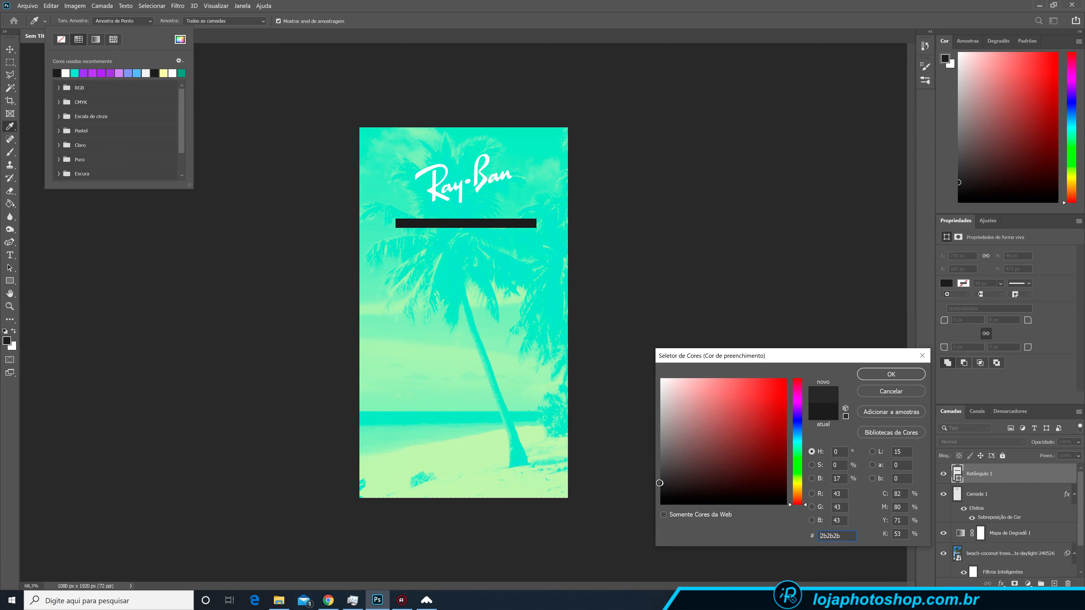
{"action": "left_click", "coordinate": [880, 376]}
Centre the dark bar horizontally on the canvas and nudge it down slightly
{"action": "key", "text": "v"}
{"action": "left_click_drag", "start_coordinate": [460, 225], "coordinate": [455, 225]}
{"action": "key", "text": "Down"}
{"action": "key", "text": "Down"}
{"action": "key", "text": "Down"}
{"action": "key", "text": "Down"}
{"action": "key", "text": "Down"}
{"action": "key", "text": "Down"}
Add the text PROMOÇÃO in Contrail One on a new layer below the bar and colour it white
{"action": "key", "text": "ctrl+shift+alt+n"}
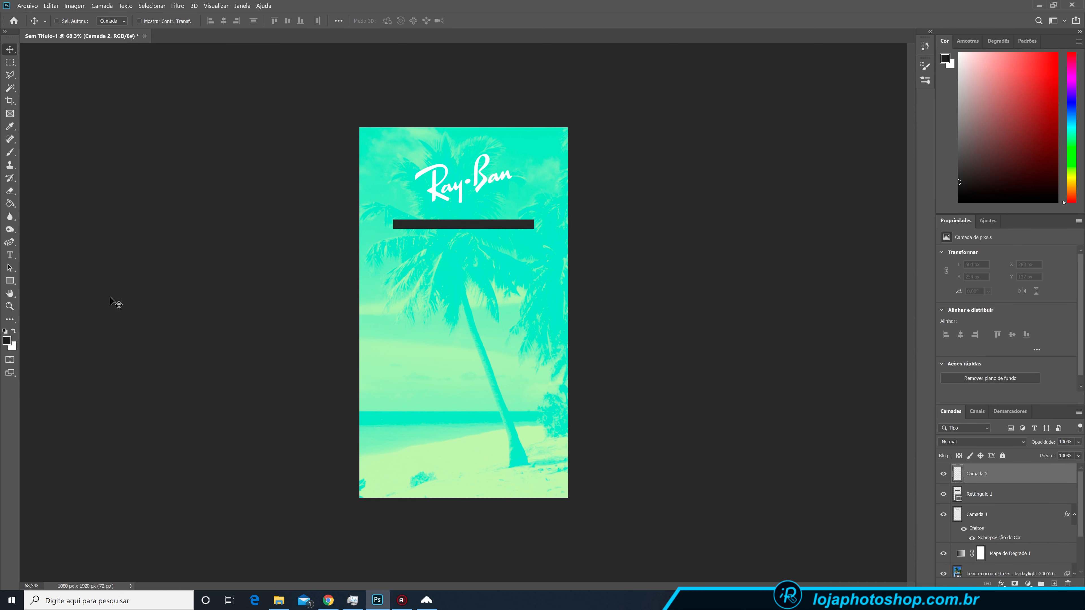
{"action": "left_click", "coordinate": [9, 256]}
{"action": "left_click", "coordinate": [411, 262]}
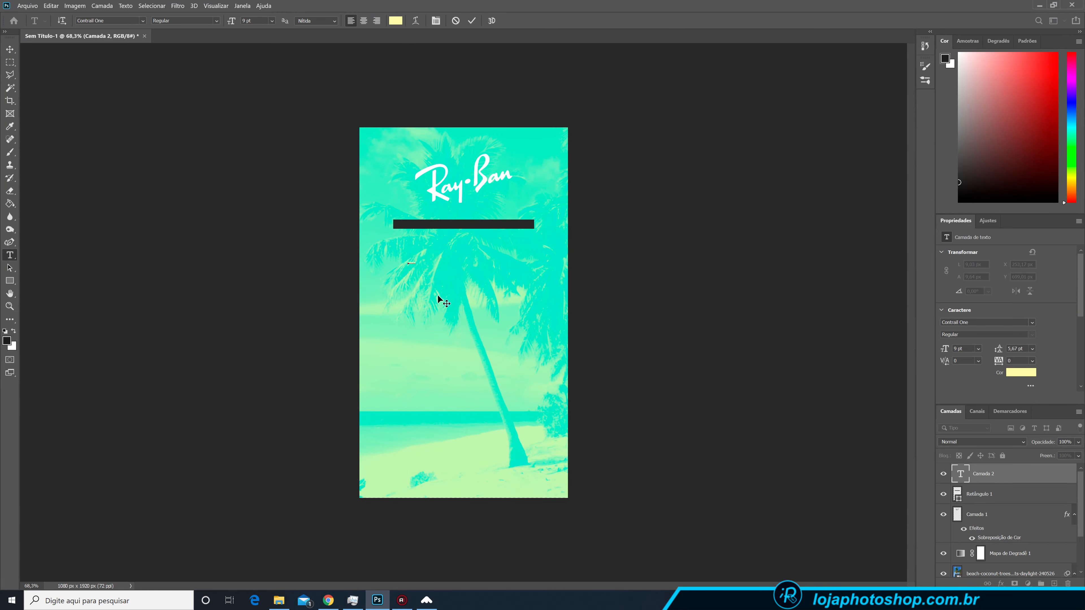
{"action": "left_click", "coordinate": [472, 21]}
{"action": "left_click", "coordinate": [396, 21]}
{"action": "left_click", "coordinate": [661, 379]}
{"action": "left_click", "coordinate": [878, 375]}
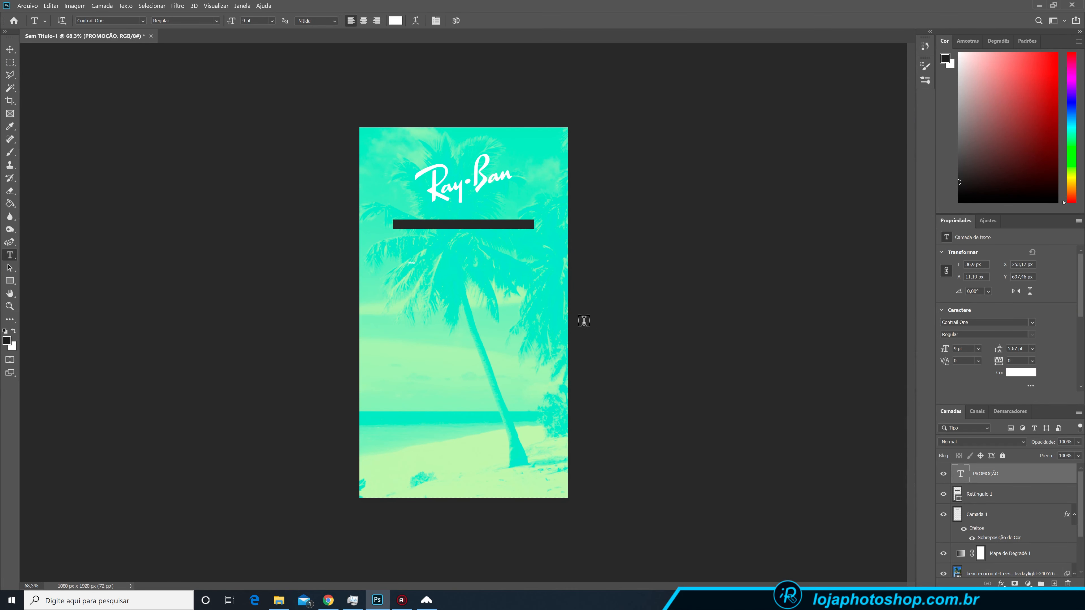
Scale the PROMOÇÃO text up to about 518 × 157 px and position it centred over the dark bar
{"action": "key", "text": "ctrl+t"}
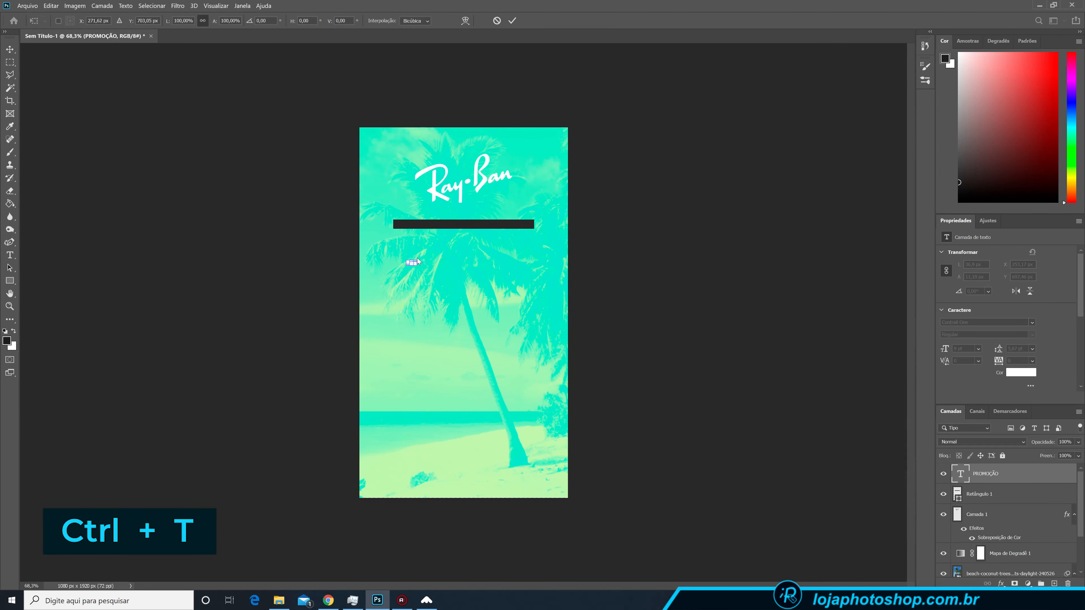
{"action": "left_click_drag", "start_coordinate": [416, 261], "coordinate": [491, 224]}
{"action": "left_click", "coordinate": [509, 25]}
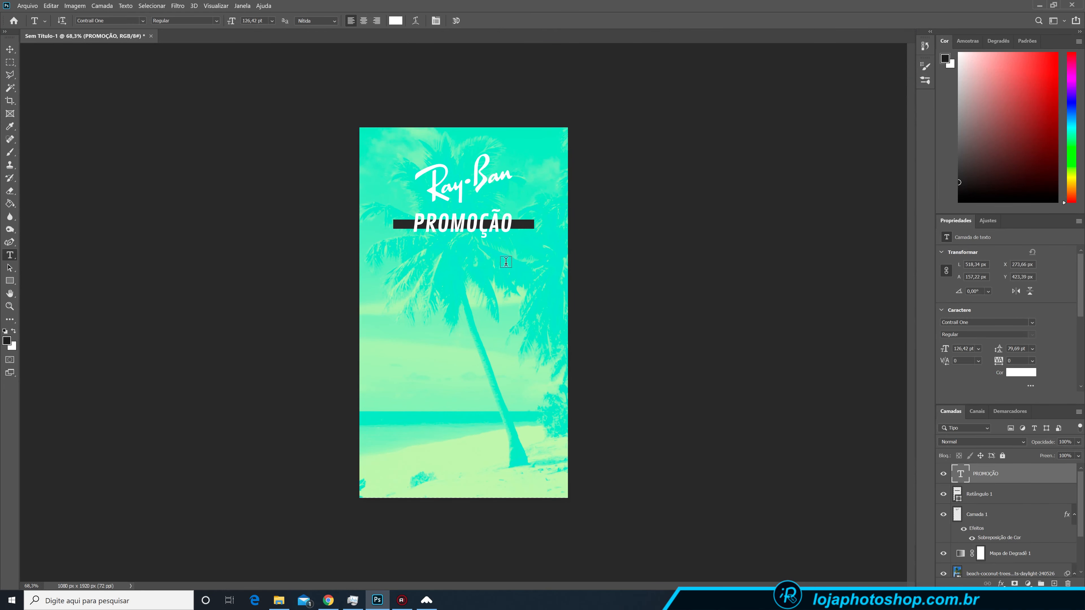
Switch to the font manager, list all fonts and set the preview sentence to PROMOÇÃO
{"action": "left_click", "coordinate": [427, 602]}
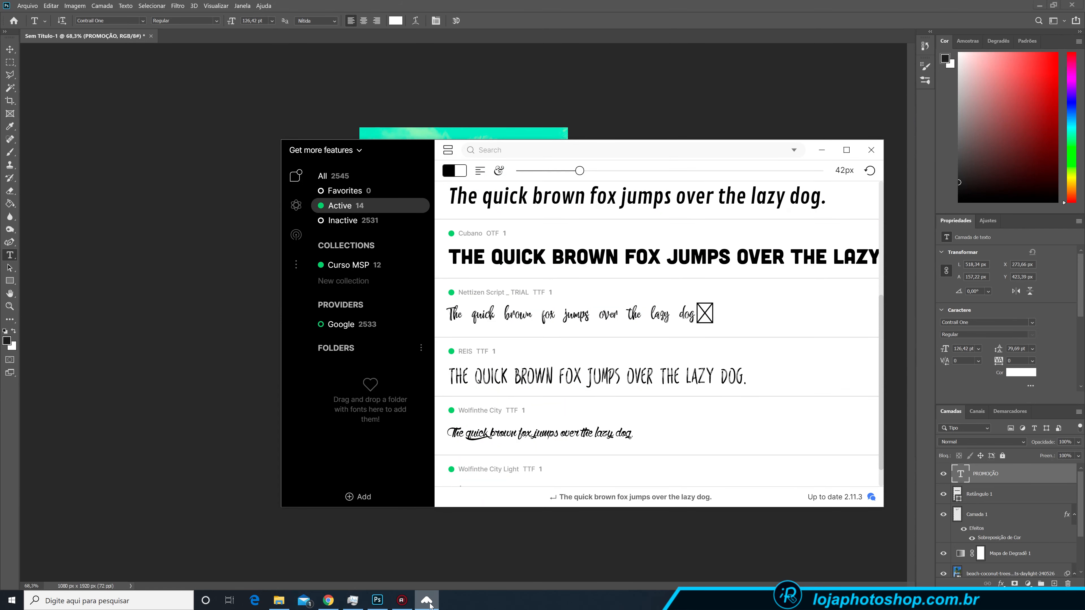
{"action": "left_click", "coordinate": [342, 179]}
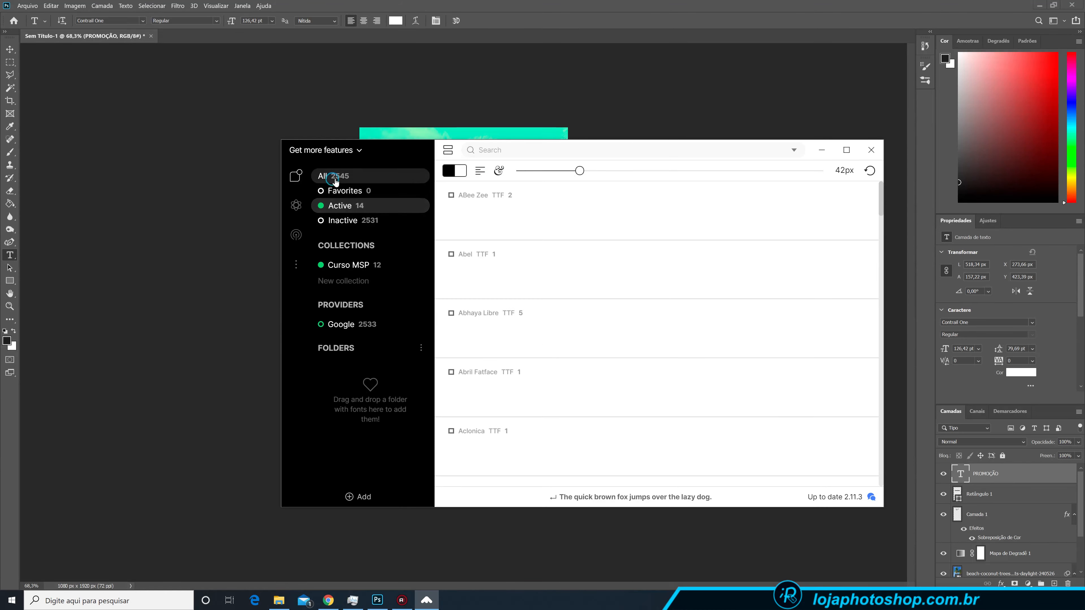
{"action": "left_click", "coordinate": [607, 499]}
{"action": "type", "text": "PRMO"}
{"action": "key", "text": "BackSpace"}
{"action": "key", "text": "BackSpace"}
{"action": "type", "text": "OMO"}
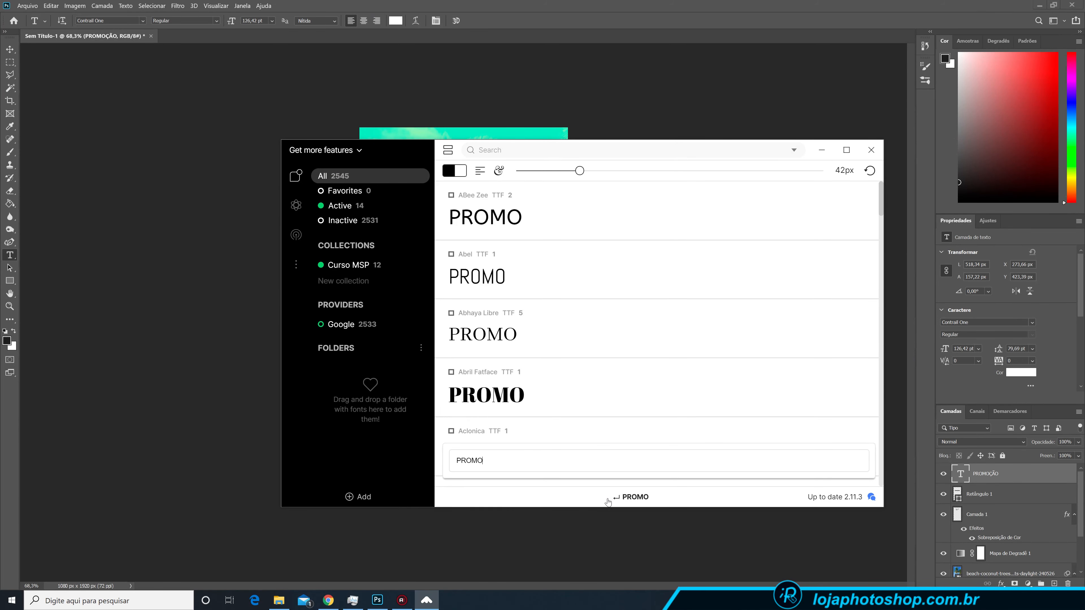
{"action": "type", "text": "ÇÃO"}
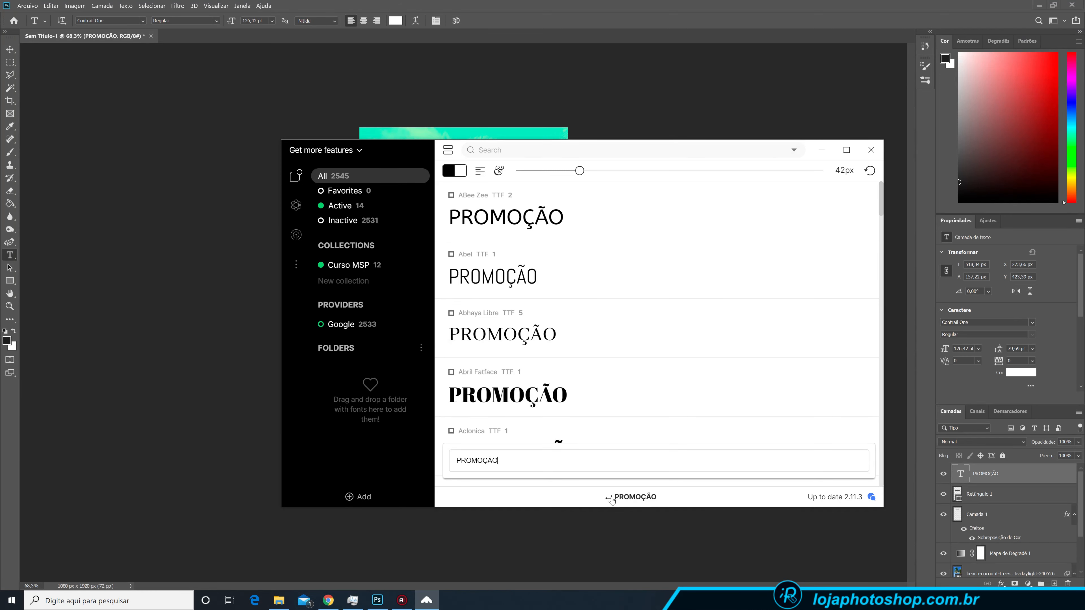
{"action": "left_click", "coordinate": [624, 499]}
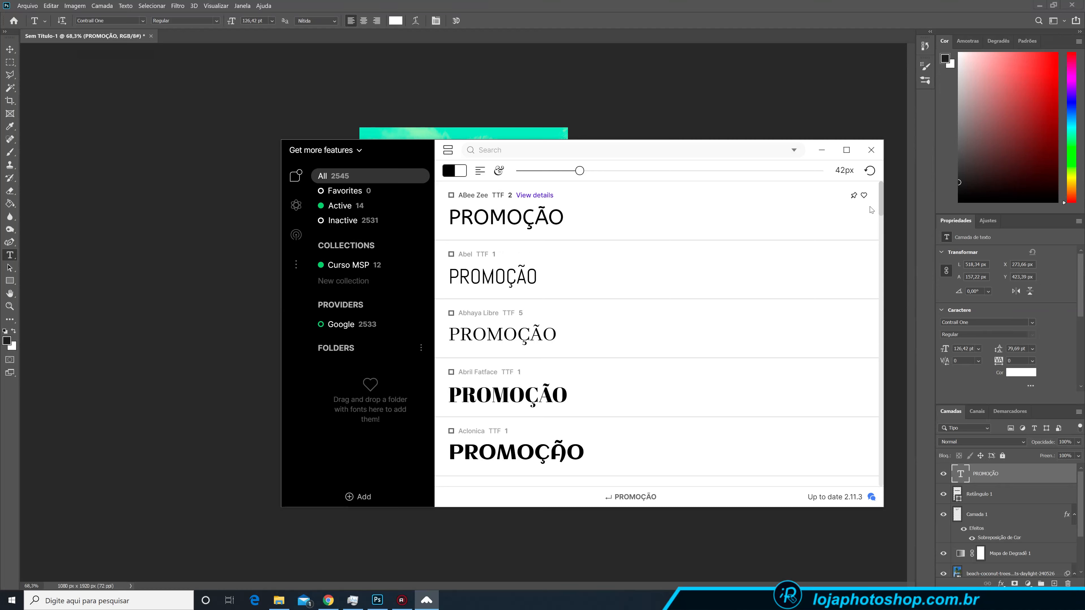
Browse the PROMOÇÃO previews in all and active fonts, search all fonts for CONTR, and return to Photoshop
{"action": "left_click_drag", "start_coordinate": [881, 202], "coordinate": [879, 250]}
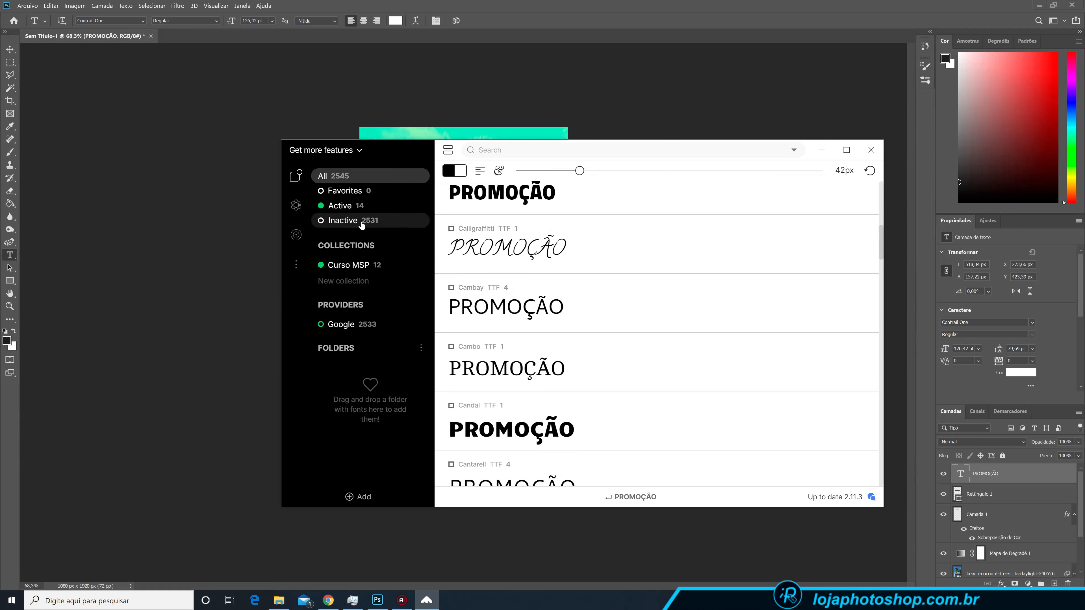
{"action": "left_click", "coordinate": [354, 207]}
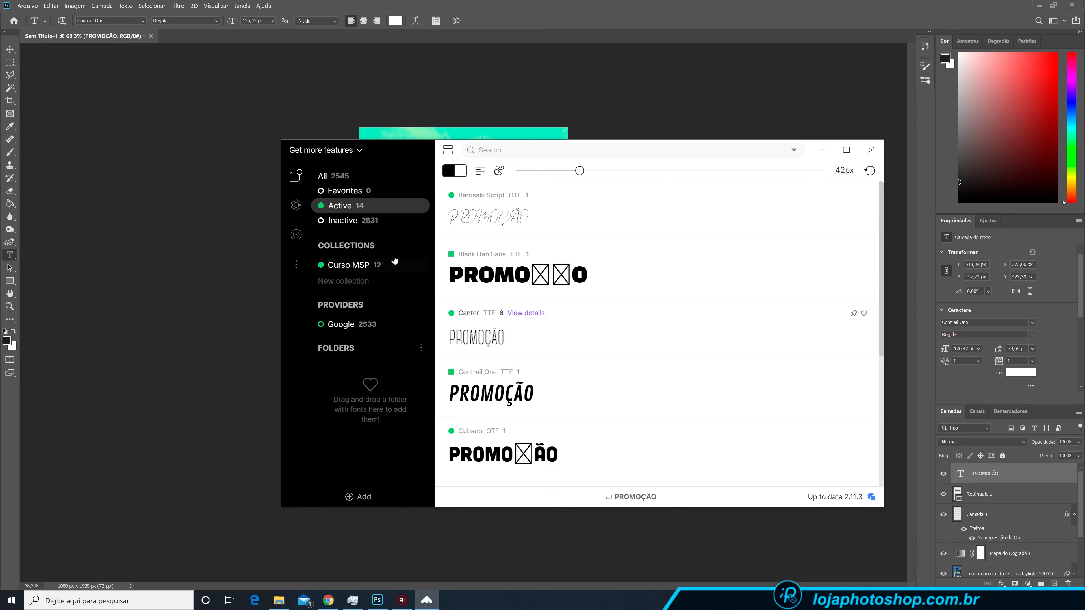
{"action": "left_click", "coordinate": [337, 176]}
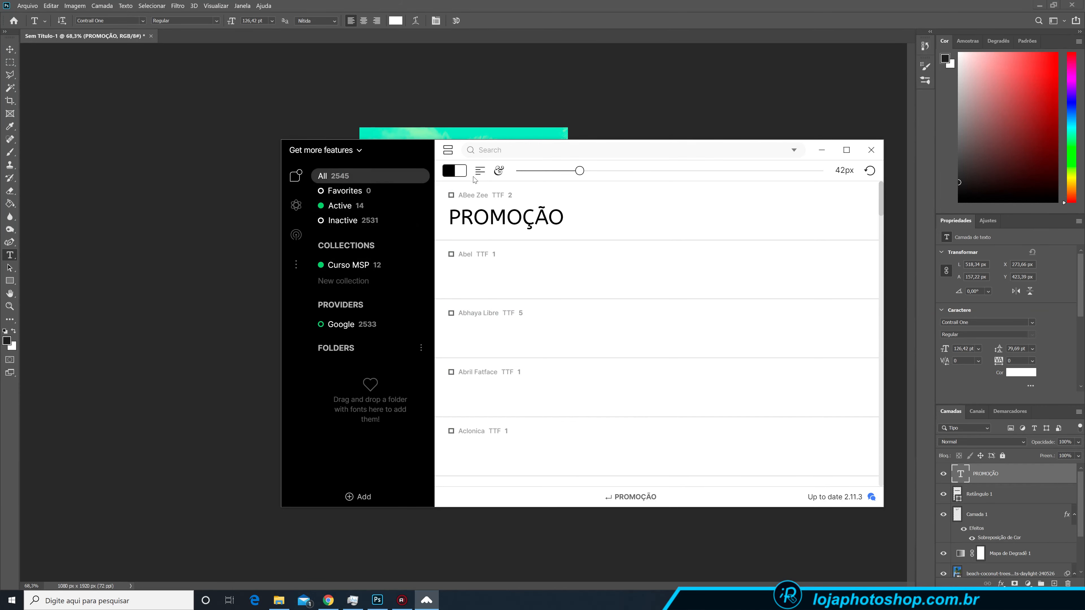
{"action": "left_click", "coordinate": [504, 150]}
{"action": "type", "text": "CONTR"}
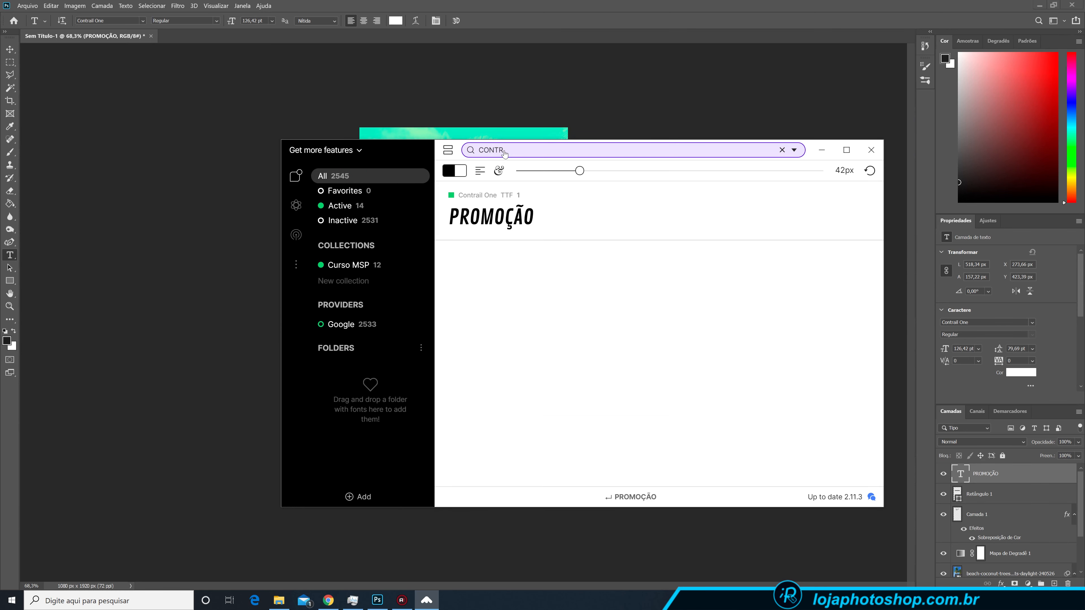
{"action": "left_click", "coordinate": [823, 151]}
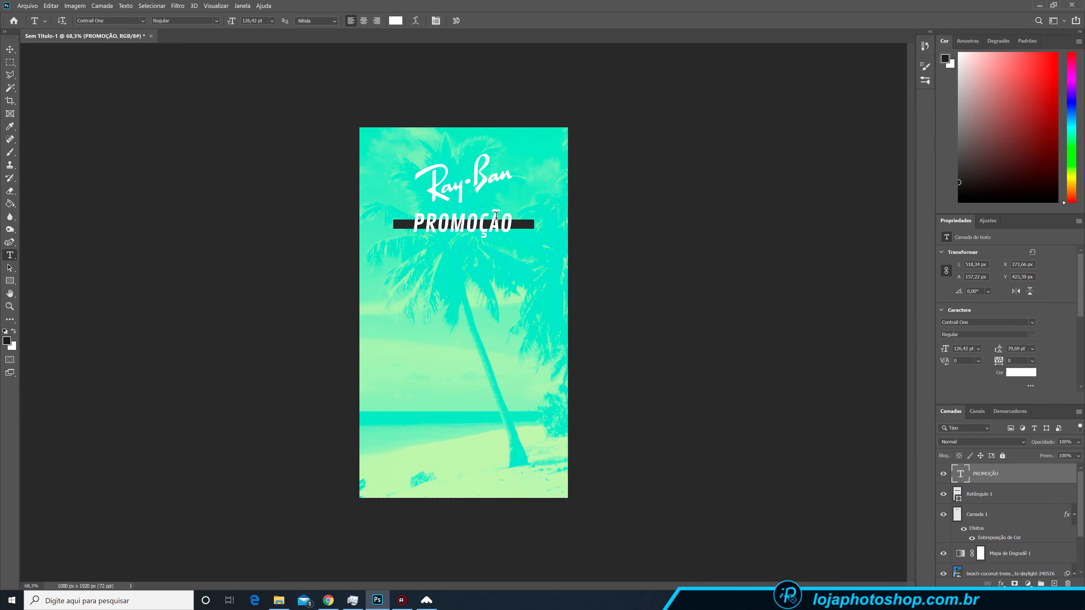
Scale the PROMOÇÃO text down to about 160 × 48 px and place it centred inside the dark bar
{"action": "key", "text": "ctrl+t"}
{"action": "left_click_drag", "start_coordinate": [513, 210], "coordinate": [472, 191]}
{"action": "scroll", "coordinate": [473, 209], "scroll_direction": "up", "scroll_amount": 7}
{"action": "left_click", "coordinate": [512, 21]}
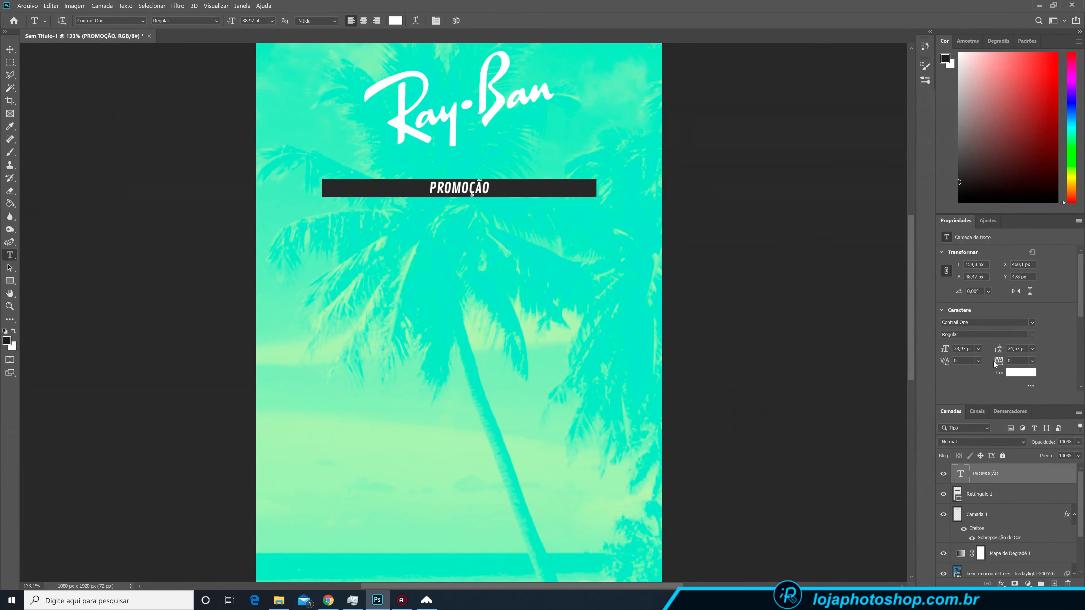
Widen the PROMOÇÃO tracking to 1160, centre-align its paragraph and reposition the text in the middle of the bar
{"action": "left_click_drag", "start_coordinate": [998, 362], "coordinate": [1006, 361]}
{"action": "key", "text": "v"}
{"action": "left_click_drag", "start_coordinate": [574, 193], "coordinate": [514, 194]}
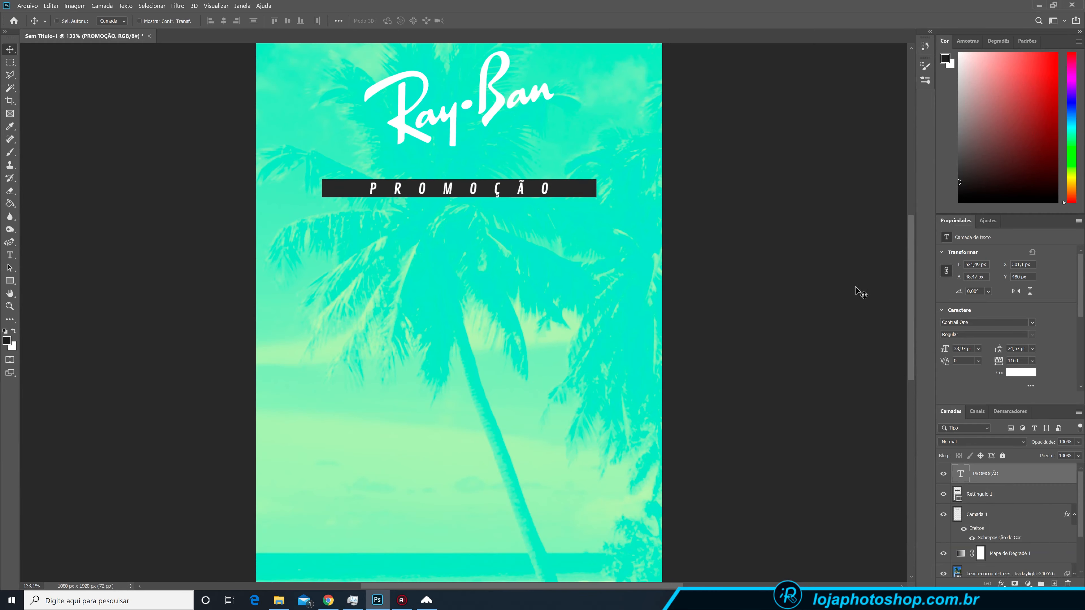
{"action": "scroll", "coordinate": [982, 355], "scroll_direction": "down", "scroll_amount": 2}
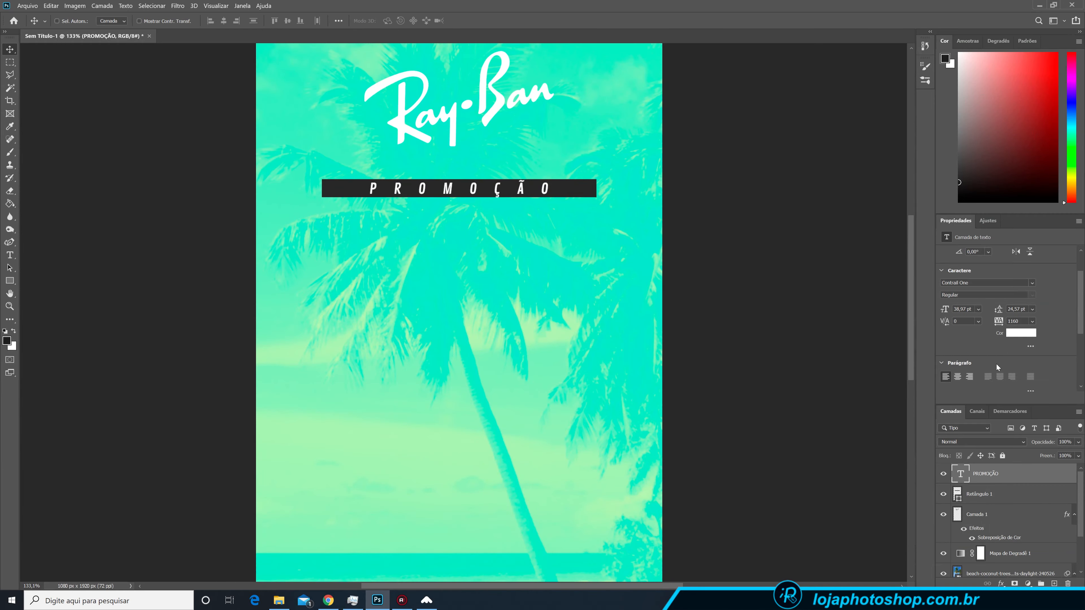
{"action": "left_click", "coordinate": [957, 377]}
{"action": "left_click_drag", "start_coordinate": [460, 193], "coordinate": [548, 193]}
Increase the PROMOÇÃO tracking to 1620 so the letters spread across the bar
{"action": "left_click_drag", "start_coordinate": [1002, 323], "coordinate": [1003, 325]}
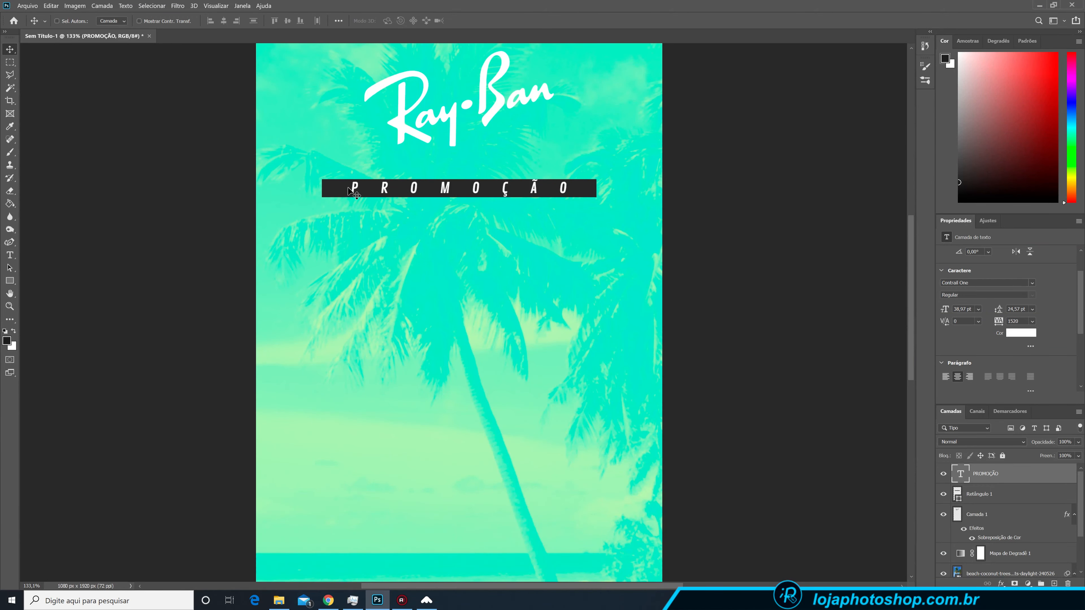
{"action": "left_click_drag", "start_coordinate": [998, 325], "coordinate": [1000, 325]}
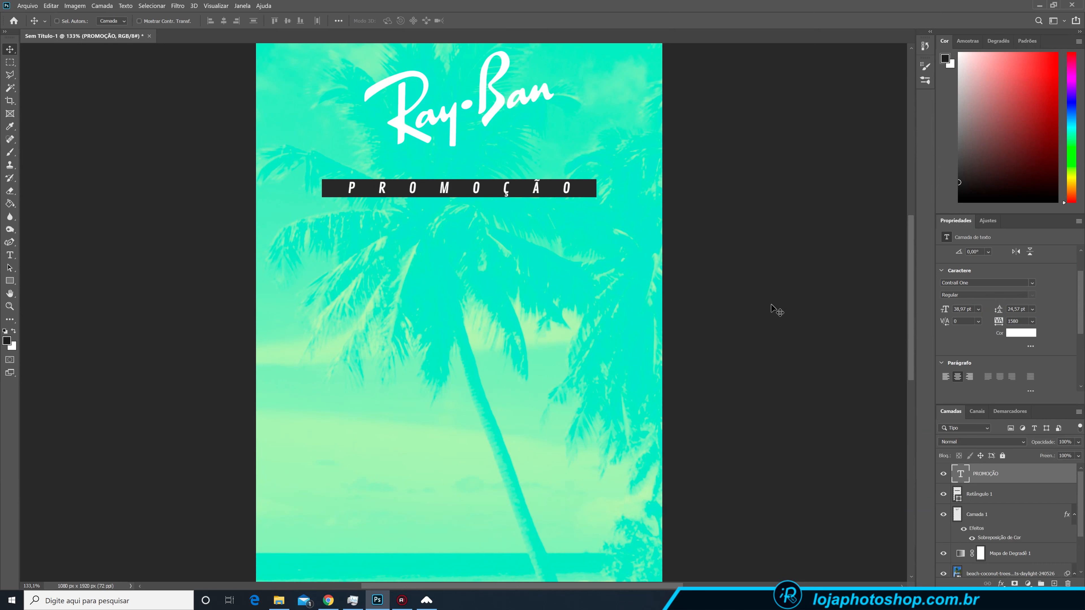
{"action": "left_click_drag", "start_coordinate": [998, 324], "coordinate": [999, 325]}
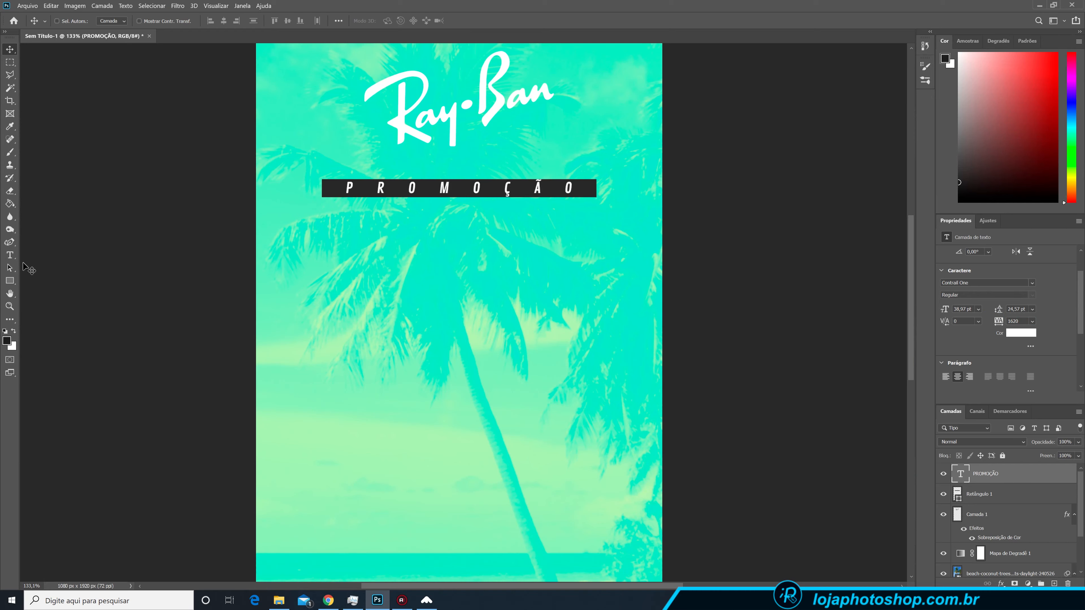
Add the white text AVIATOR CLÁSSICO below the bar in Contrail One at 76 pt with tracking 0
{"action": "left_click", "coordinate": [10, 256]}
{"action": "left_click", "coordinate": [321, 249]}
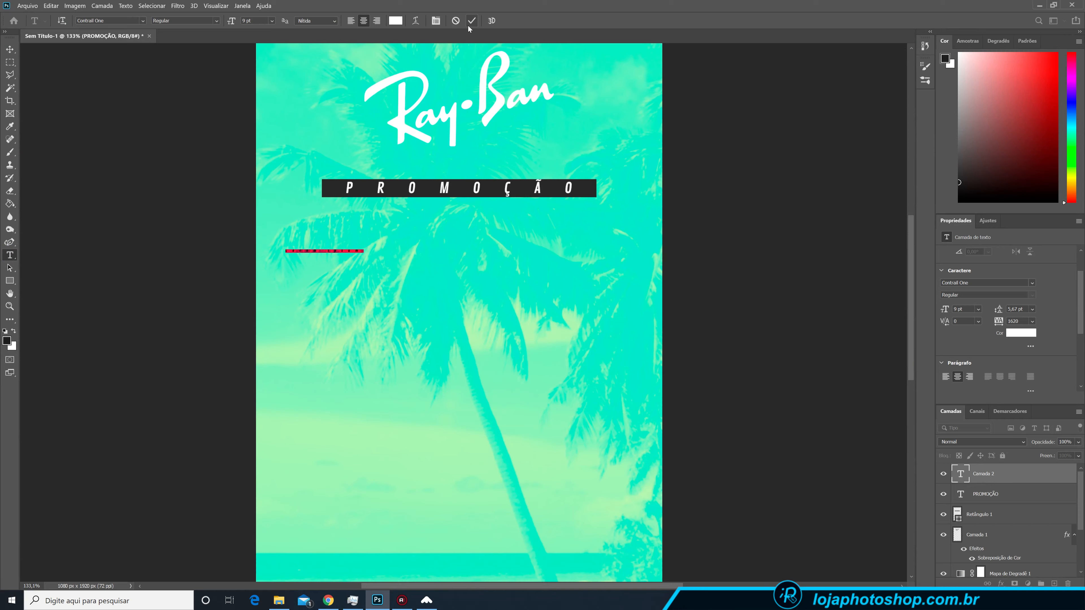
{"action": "left_click_drag", "start_coordinate": [945, 311], "coordinate": [972, 304]}
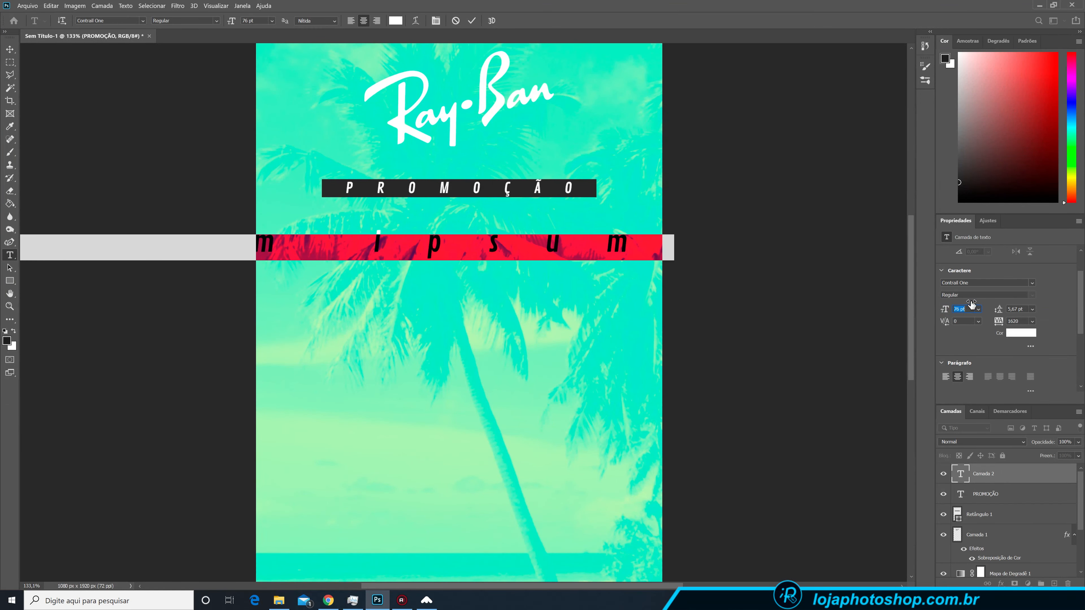
{"action": "left_click", "coordinate": [994, 321]}
{"action": "type", "text": "0"}
{"action": "key", "text": "Return"}
{"action": "type", "text": "A"}
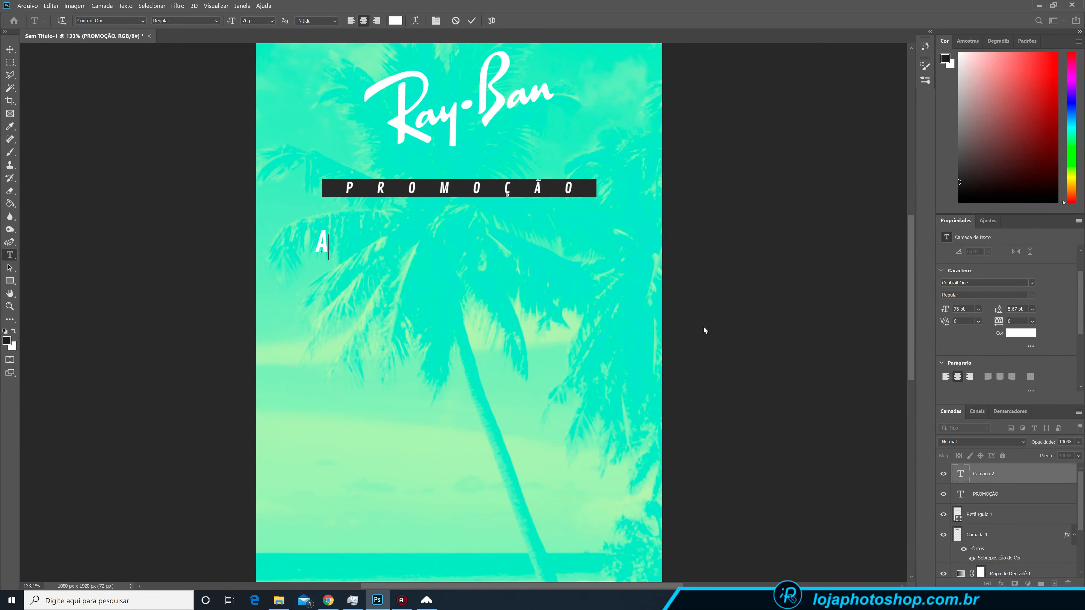
{"action": "type", "text": "VIATOR CLÁSSICO"}
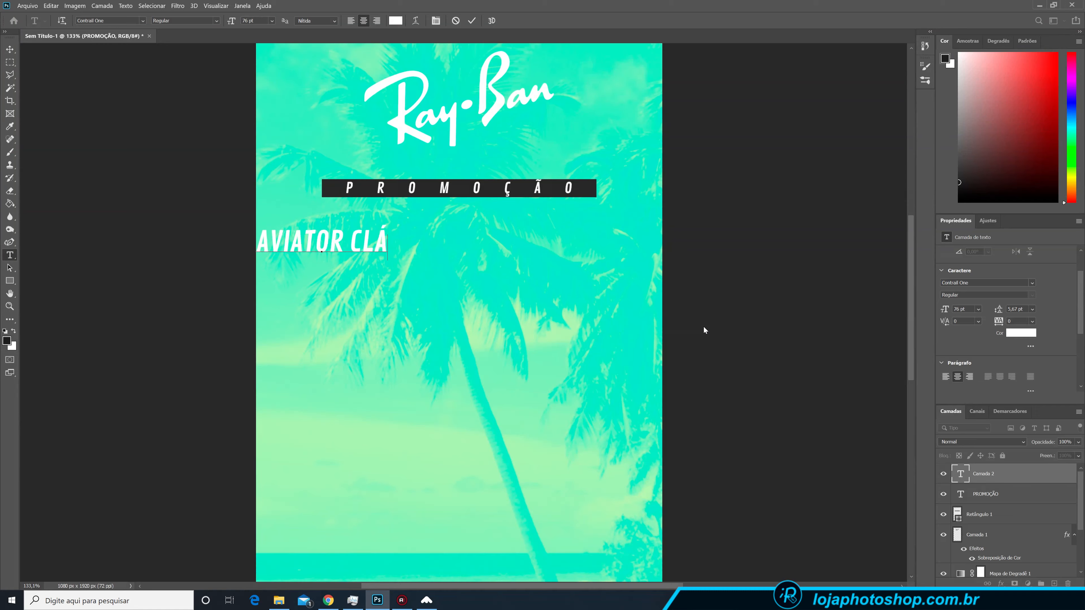
{"action": "left_click", "coordinate": [473, 21]}
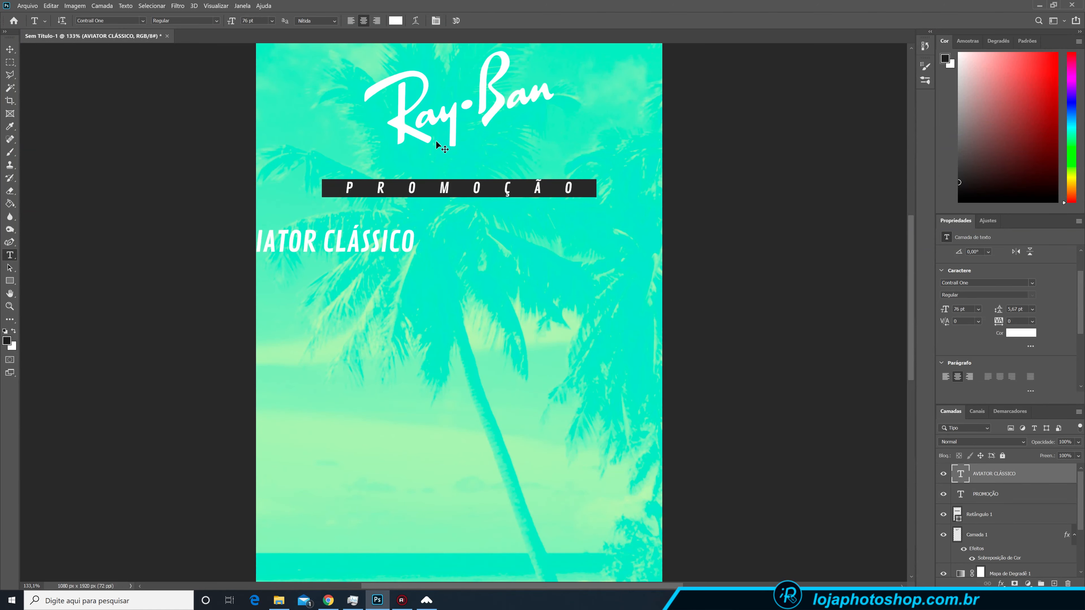
Scale the AVIATOR CLÁSSICO text up to about 116 pt and centre it directly under the dark bar
{"action": "key", "text": "ctrl+t"}
{"action": "left_click_drag", "start_coordinate": [414, 224], "coordinate": [577, 211]}
{"action": "left_click", "coordinate": [513, 21]}
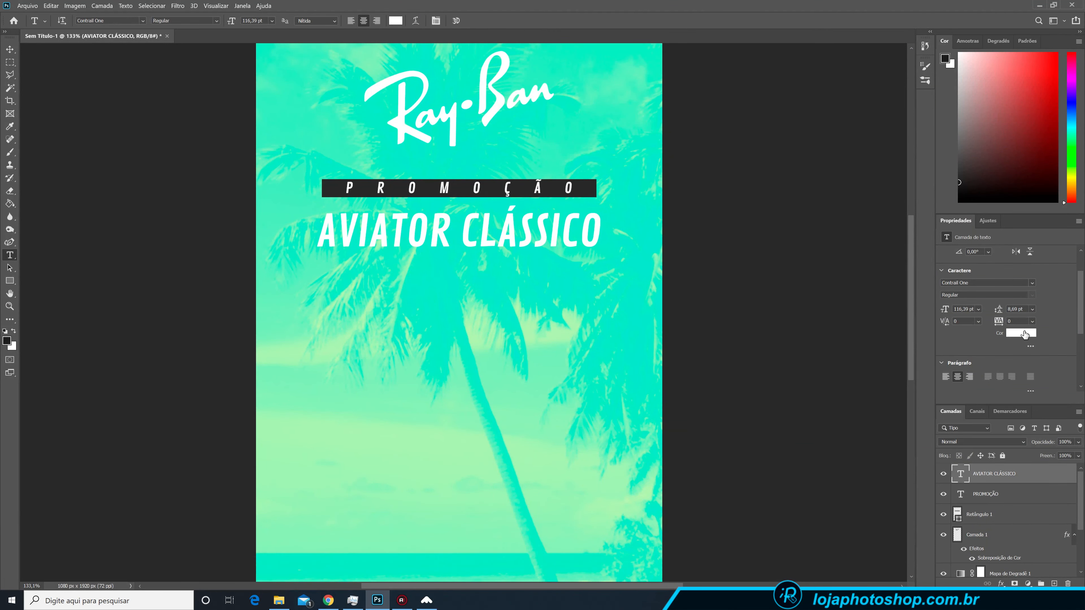
Recolour the AVIATOR CLÁSSICO text pale yellow and nudge it into alignment beneath the bar
{"action": "scroll", "coordinate": [576, 307], "scroll_direction": "down", "scroll_amount": 5}
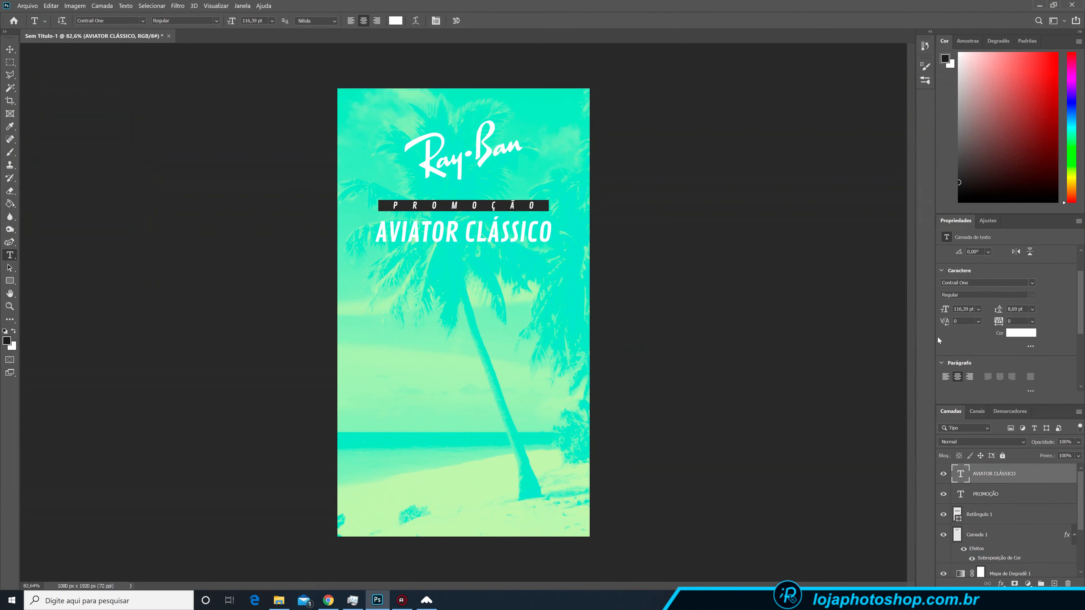
{"action": "left_click", "coordinate": [1011, 335]}
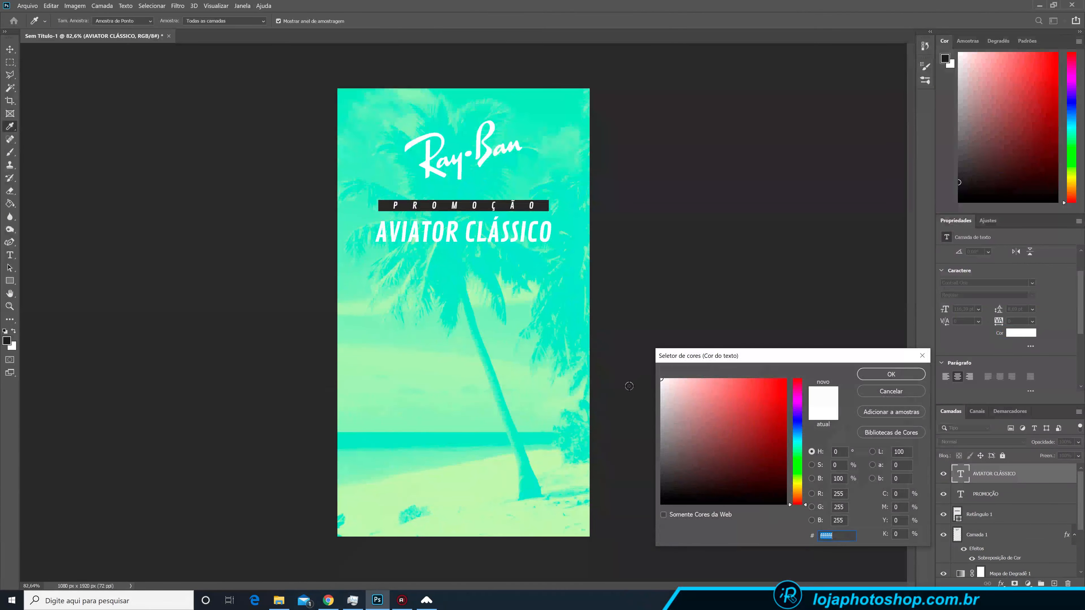
{"action": "left_click", "coordinate": [501, 461]}
{"action": "left_click_drag", "start_coordinate": [791, 473], "coordinate": [795, 485]}
{"action": "left_click_drag", "start_coordinate": [713, 384], "coordinate": [702, 380]}
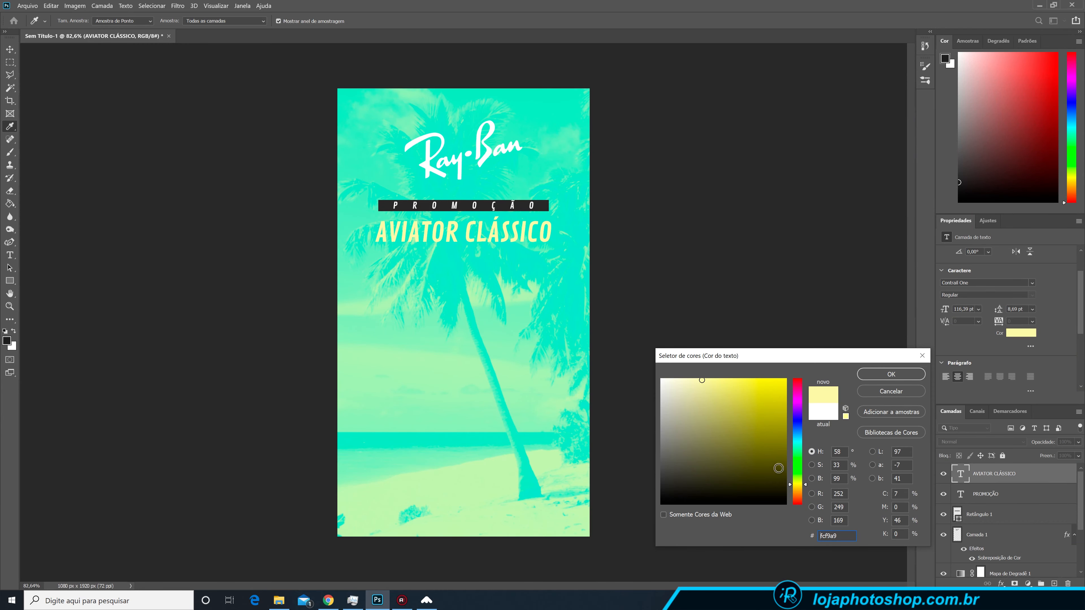
{"action": "mouse_move", "coordinate": [789, 486]}
{"action": "left_mouse_down"}
{"action": "mouse_move", "coordinate": [790, 470]}
{"action": "mouse_move", "coordinate": [791, 482]}
{"action": "left_mouse_up"}
{"action": "left_click", "coordinate": [700, 383]}
{"action": "left_click", "coordinate": [699, 383]}
{"action": "left_click", "coordinate": [891, 374]}
{"action": "key", "text": "v"}
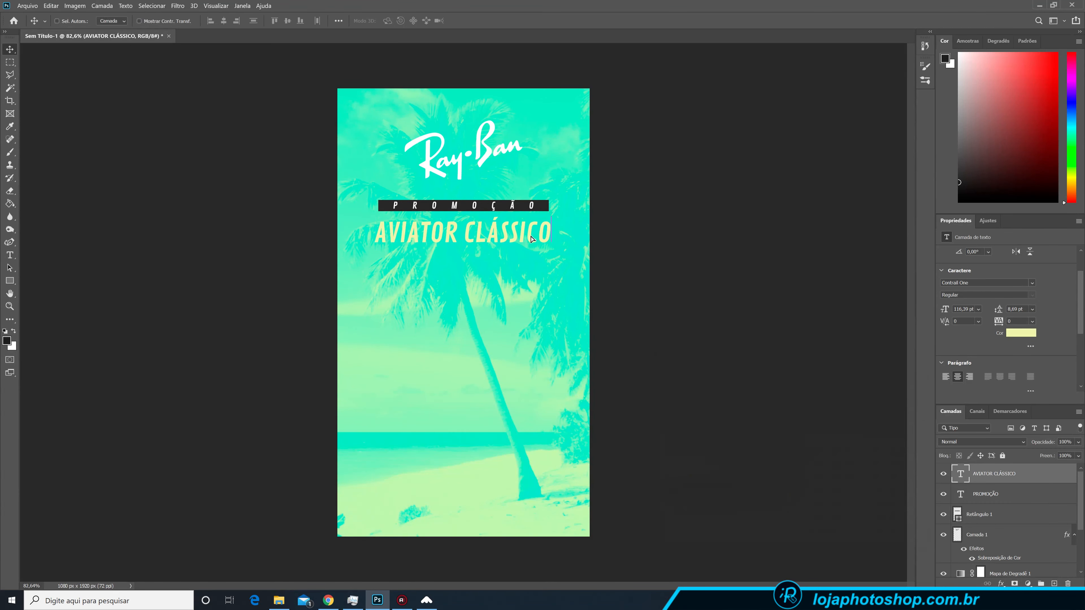
{"action": "left_click_drag", "start_coordinate": [532, 239], "coordinate": [535, 241]}
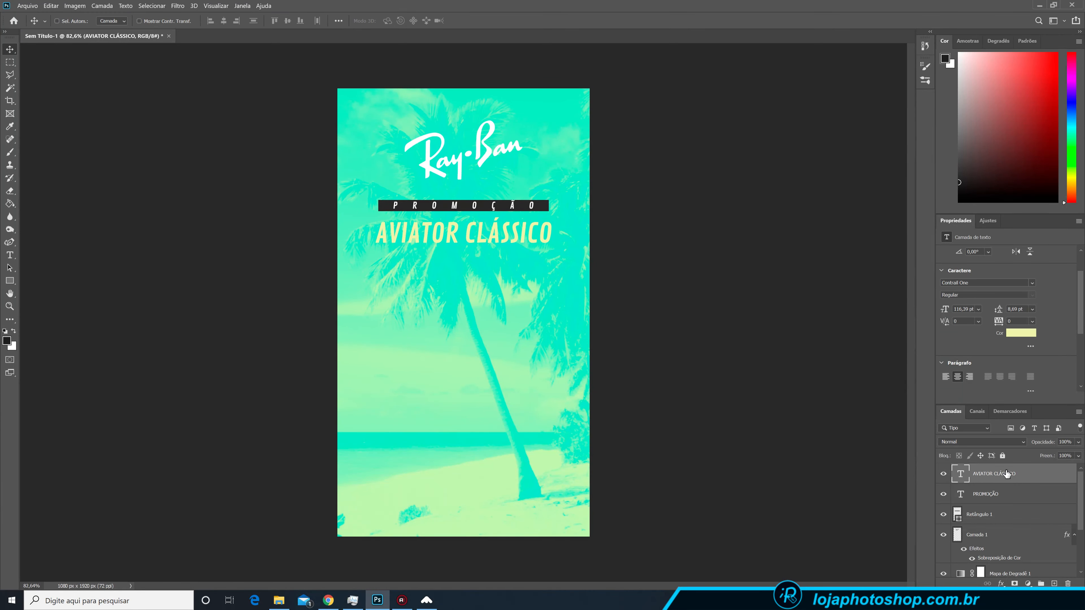
Add a drop shadow to the AVIATOR CLÁSSICO layer in the dark teal colour #3da08b
{"action": "double_click", "coordinate": [1036, 475]}
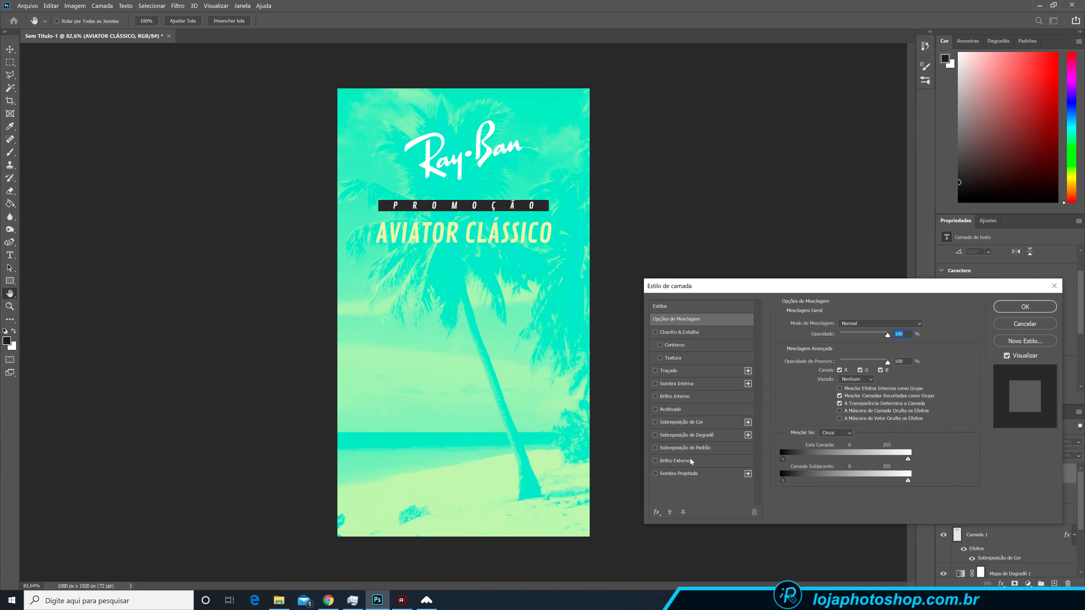
{"action": "left_click", "coordinate": [690, 474]}
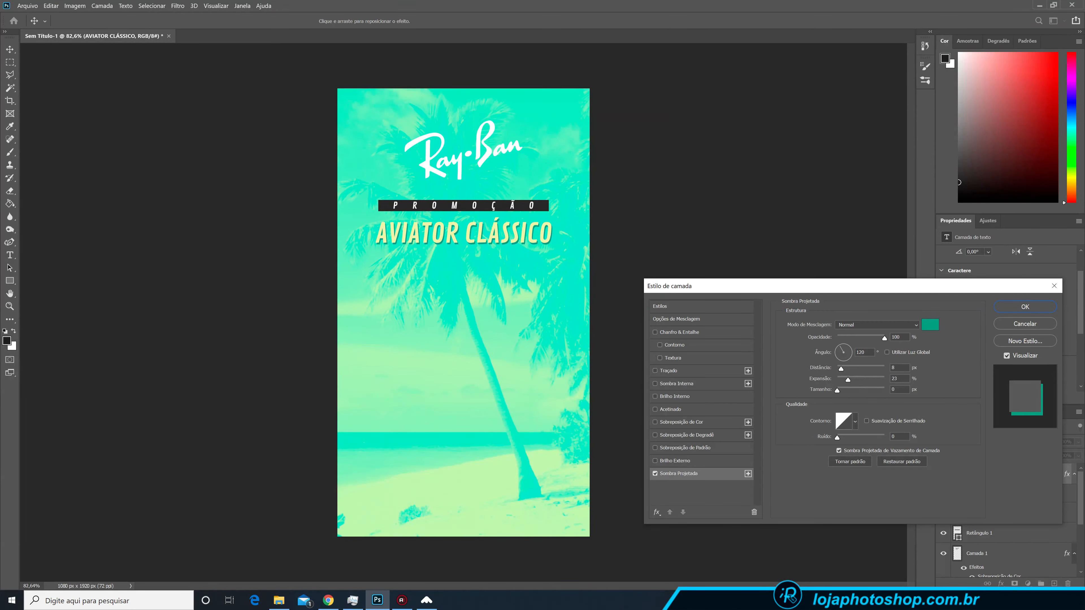
{"action": "left_click", "coordinate": [928, 329]}
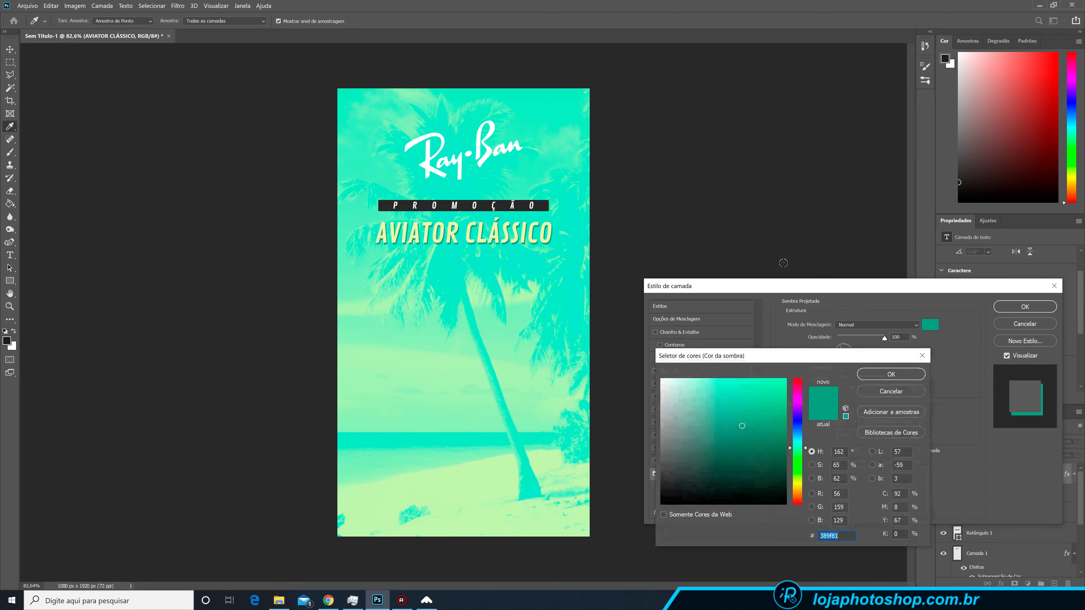
{"action": "left_click", "coordinate": [577, 219]}
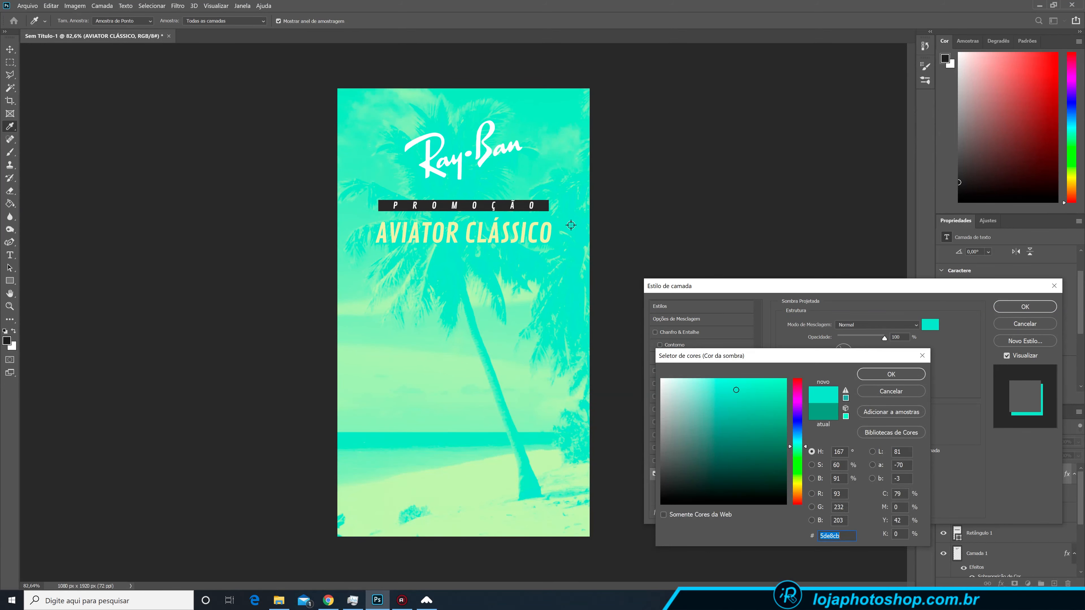
{"action": "left_click_drag", "start_coordinate": [737, 396], "coordinate": [738, 425]}
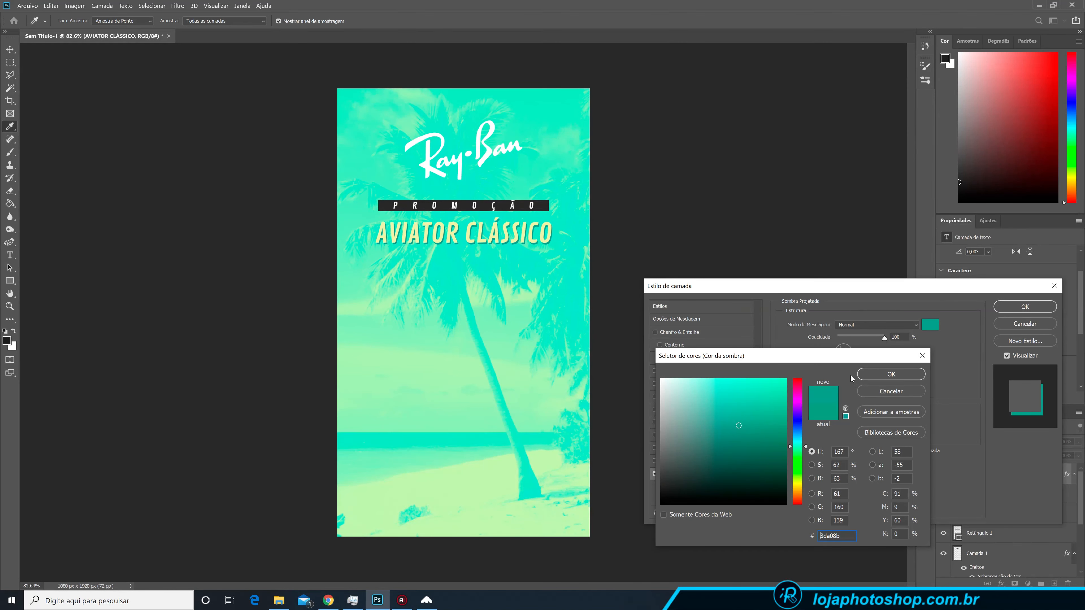
{"action": "left_click", "coordinate": [891, 374]}
{"action": "left_click", "coordinate": [655, 474]}
{"action": "left_click", "coordinate": [655, 474]}
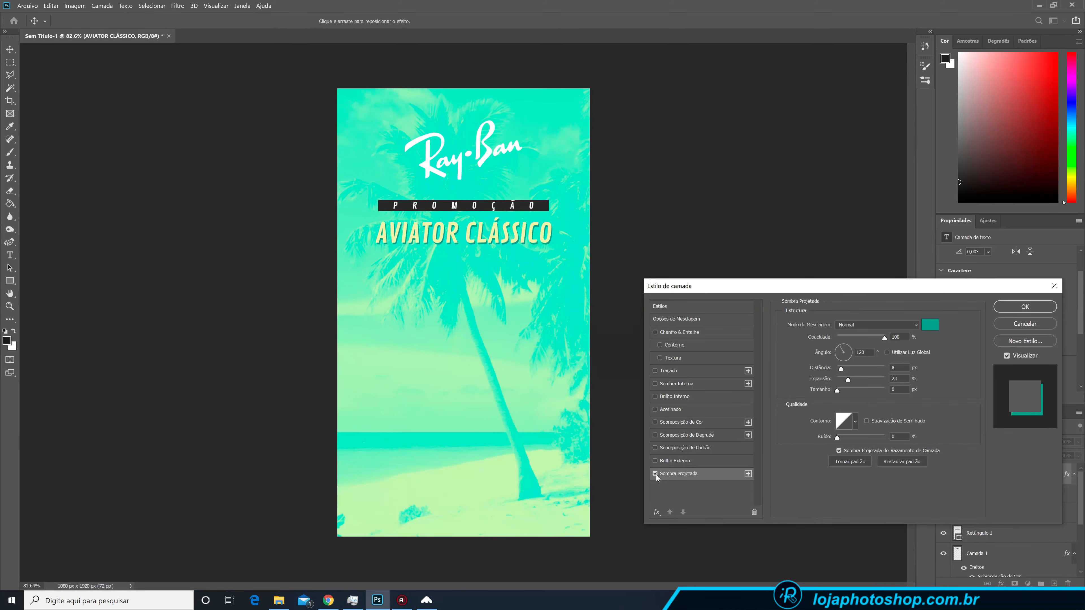
{"action": "key", "text": "Return"}
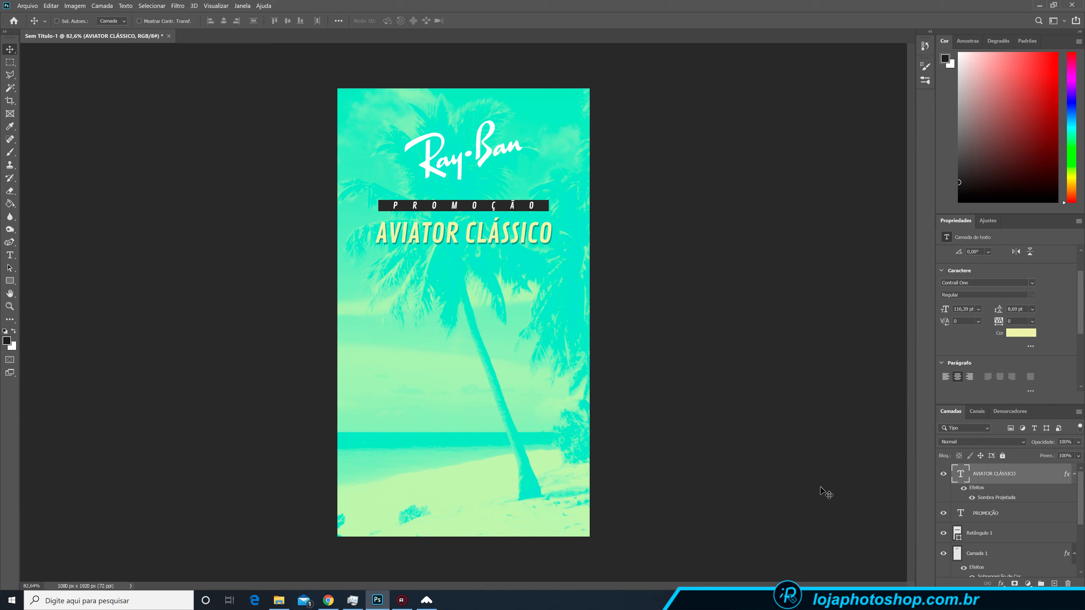
Place the aviator sunglasses PNG on a new layer below the AVIATOR CLÁSSICO title and scale it to about 107%
{"action": "left_click", "coordinate": [1055, 583]}
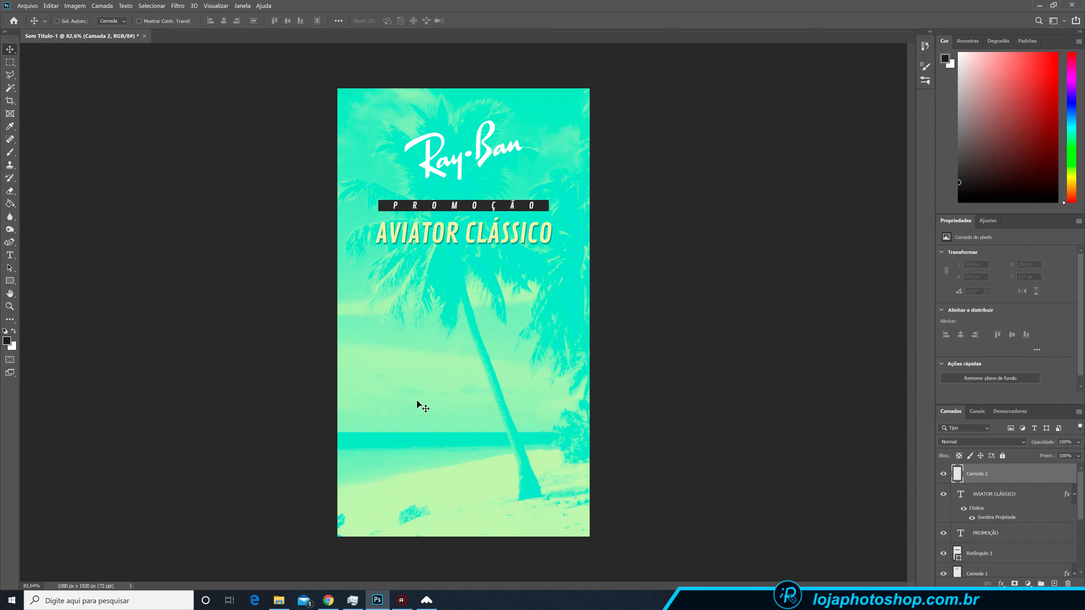
{"action": "left_click", "coordinate": [279, 600]}
{"action": "left_click_drag", "start_coordinate": [469, 124], "coordinate": [436, 388]}
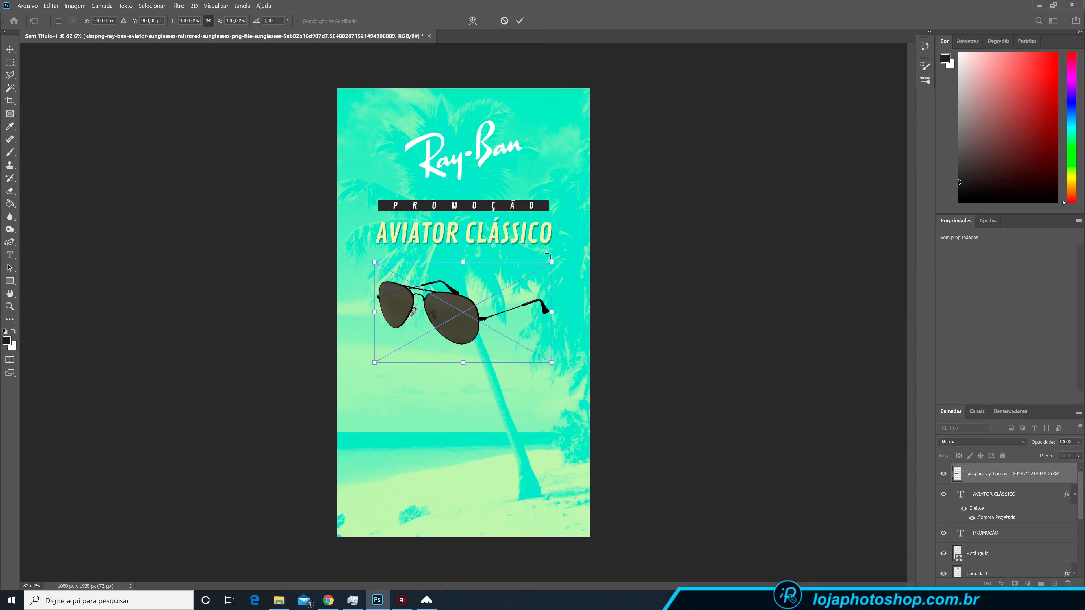
{"action": "left_click_drag", "start_coordinate": [551, 262], "coordinate": [558, 258]}
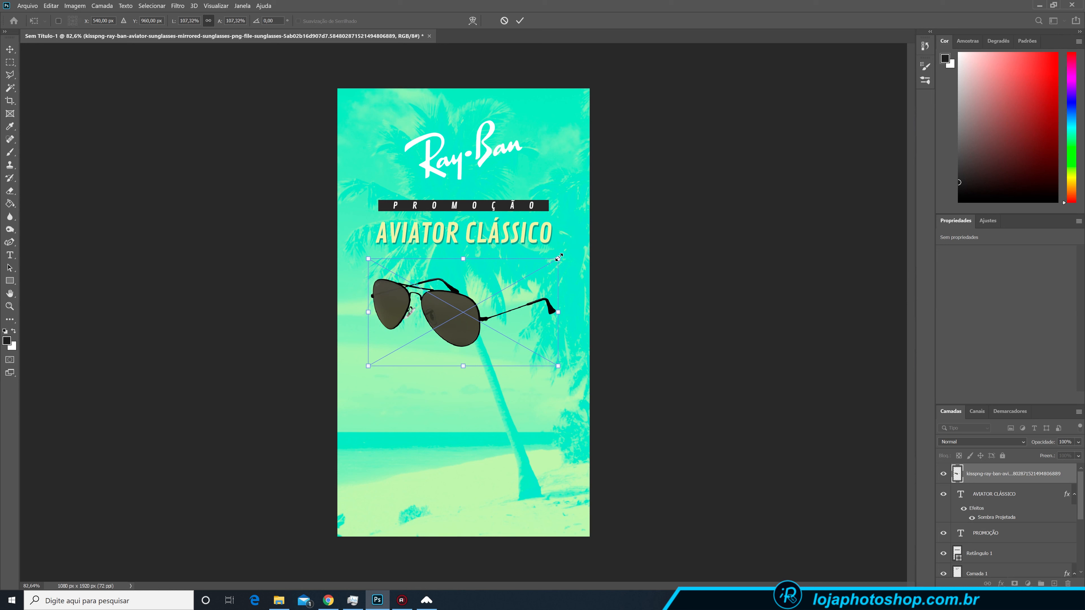
{"action": "key", "text": "Return"}
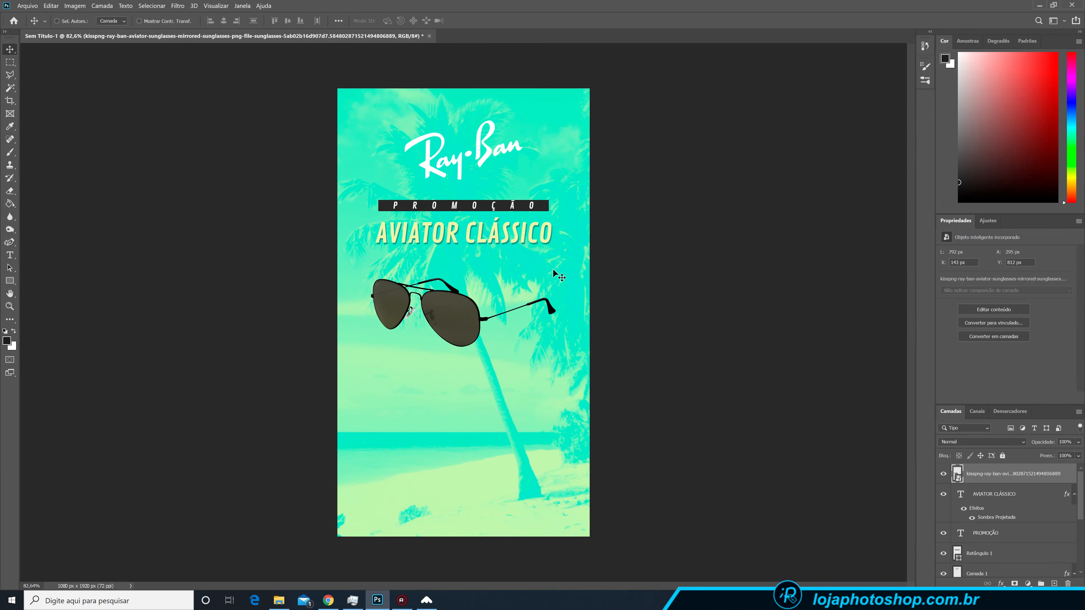
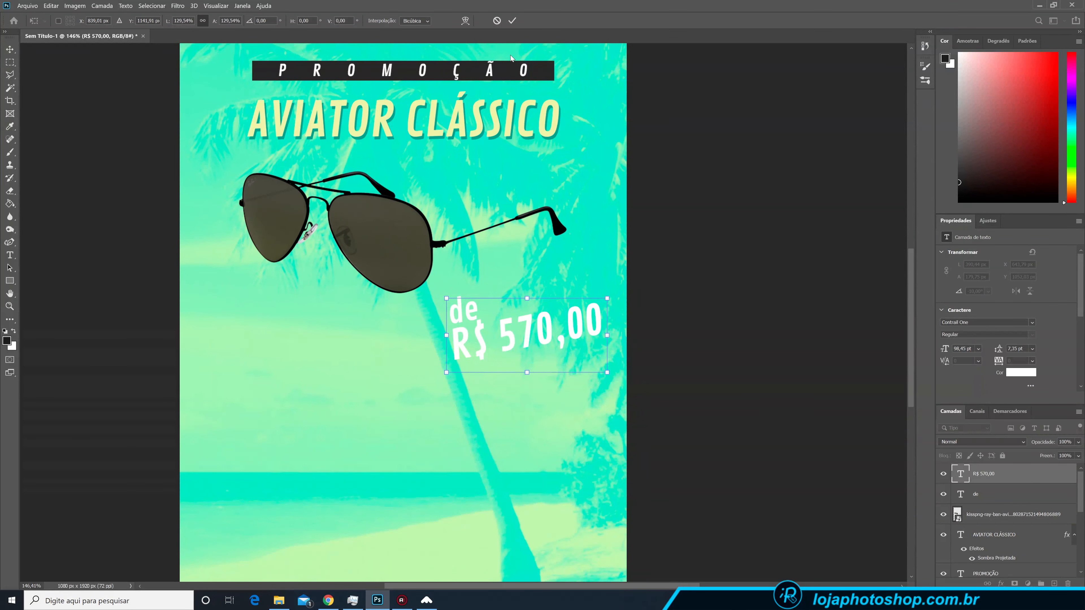
Scale the R$ 570,00 text to about 347 × 160 px and slightly reduce the font size of the "de" text
{"action": "left_click", "coordinate": [513, 22]}
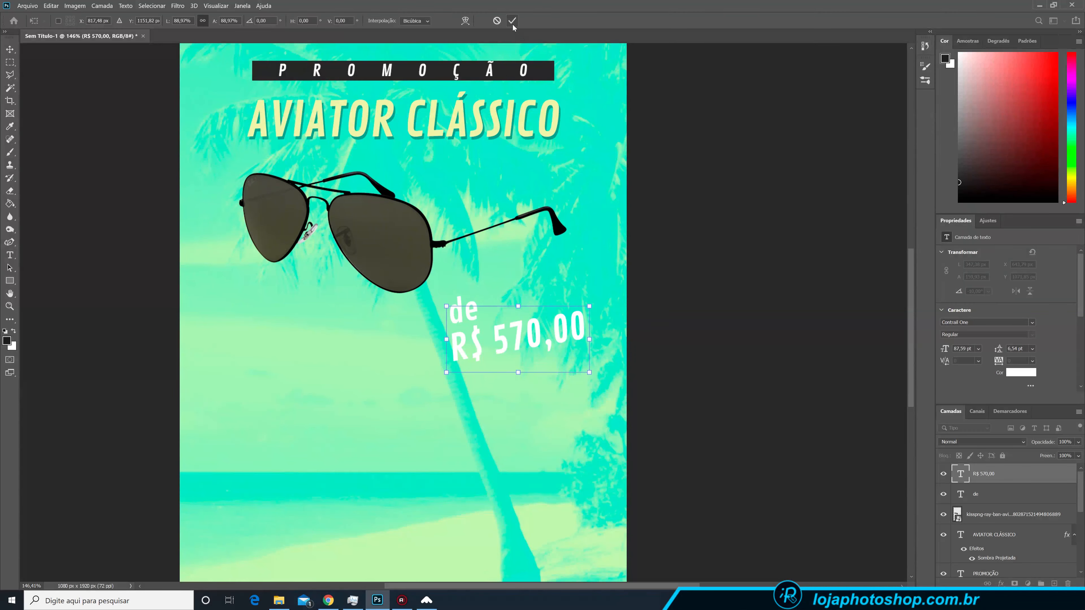
{"action": "left_click", "coordinate": [512, 22]}
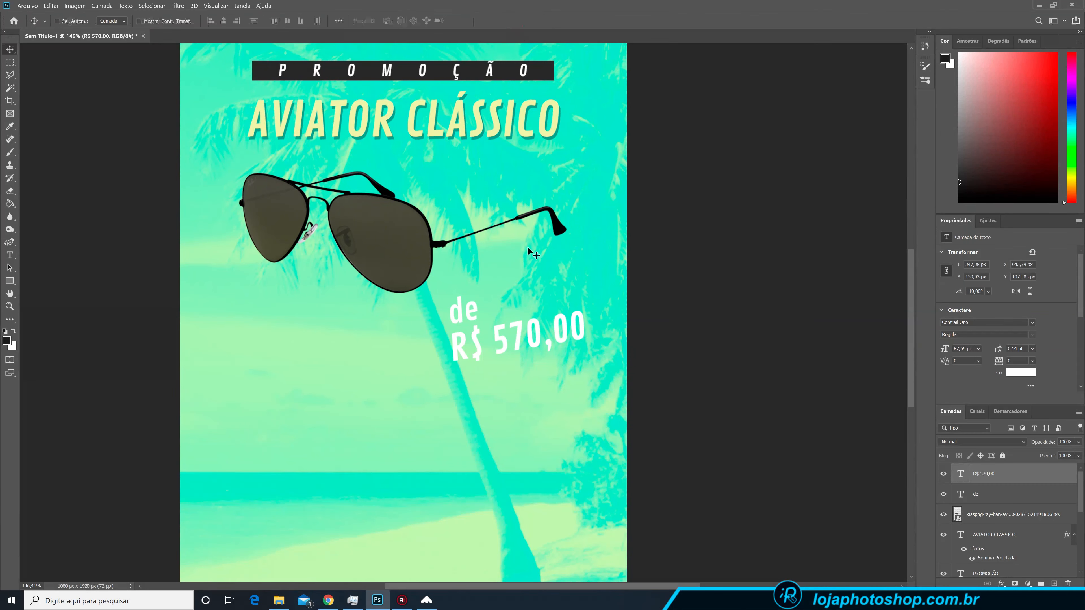
{"action": "left_click", "coordinate": [975, 490]}
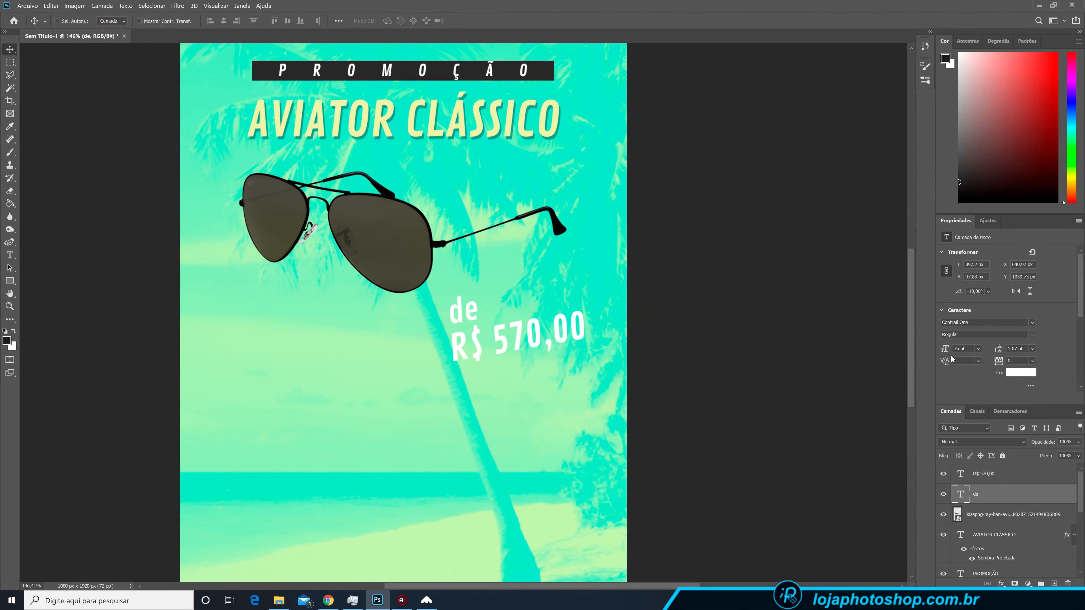
{"action": "left_click_drag", "start_coordinate": [945, 349], "coordinate": [942, 349]}
Apply strikethrough to the R$ 570,00 text layer
{"action": "key", "text": "alt+]"}
{"action": "key", "text": "ctrl+minus"}
{"action": "key", "text": "ctrl+minus"}
{"action": "key", "text": "ctrl+plus"}
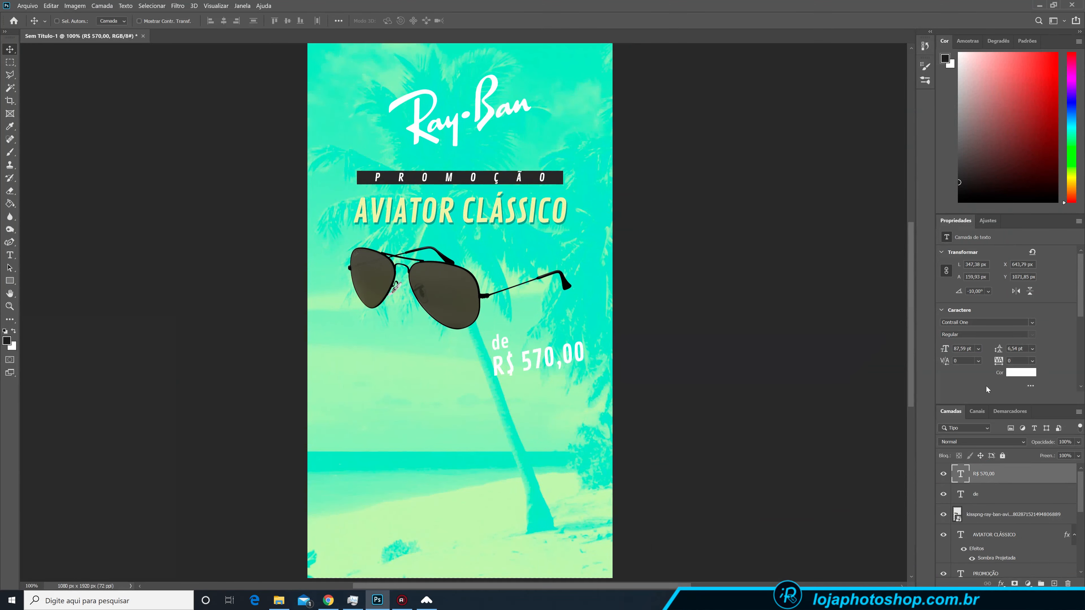
{"action": "scroll", "coordinate": [1013, 351], "scroll_direction": "down", "scroll_amount": 3}
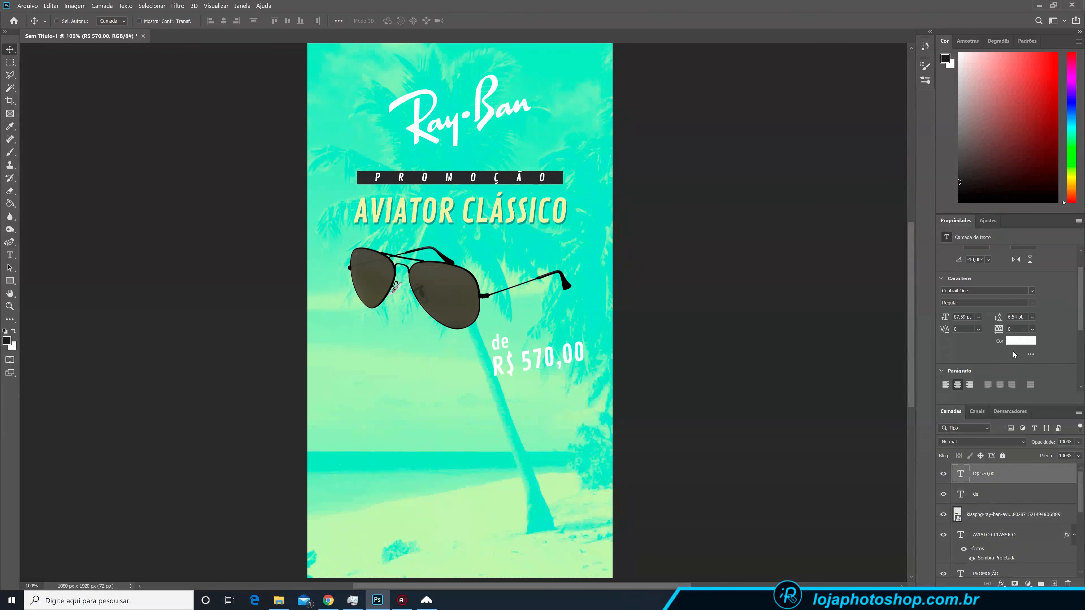
{"action": "scroll", "coordinate": [978, 325], "scroll_direction": "down", "scroll_amount": 3}
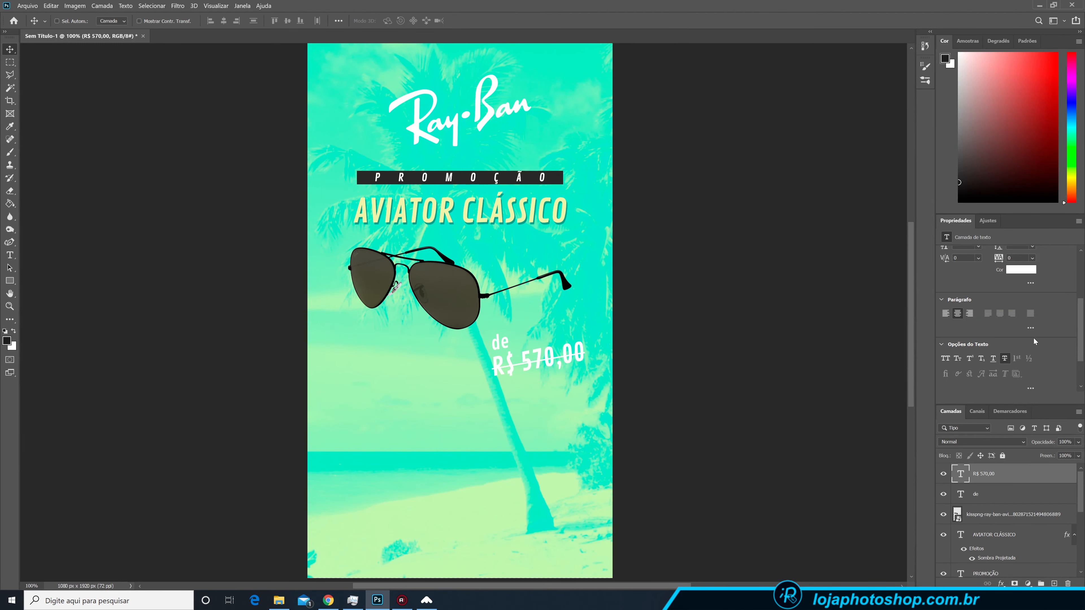
Recolour the R$ 570,00 text to the dark grey #2b2b2b of the PROMOÇÃO bar and shift both old-price texts slightly left
{"action": "left_click", "coordinate": [1022, 270]}
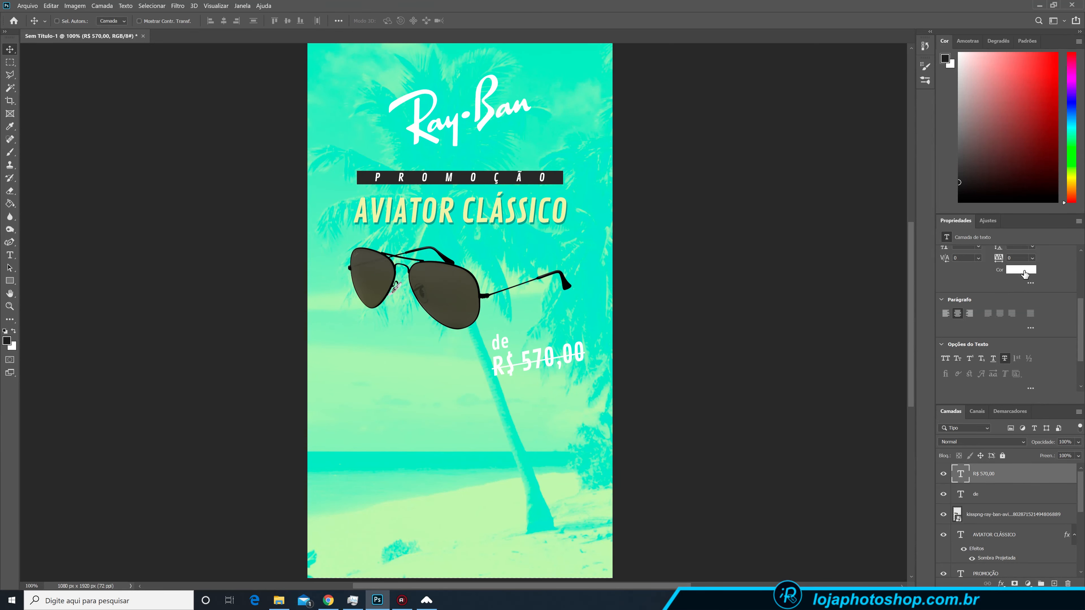
{"action": "left_click", "coordinate": [511, 177]}
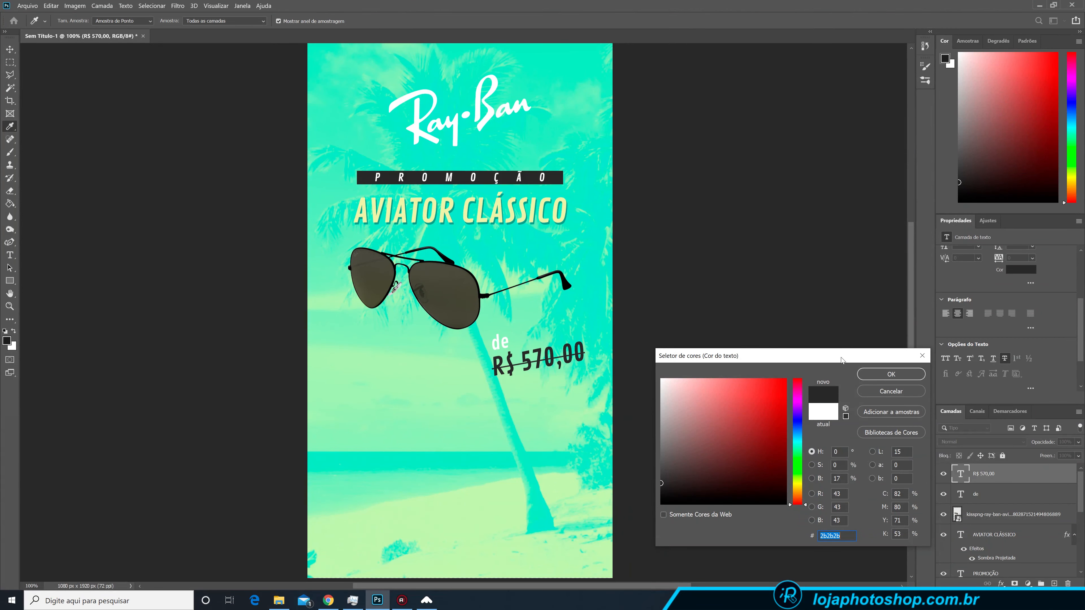
{"action": "left_click_drag", "start_coordinate": [494, 347], "coordinate": [491, 342]}
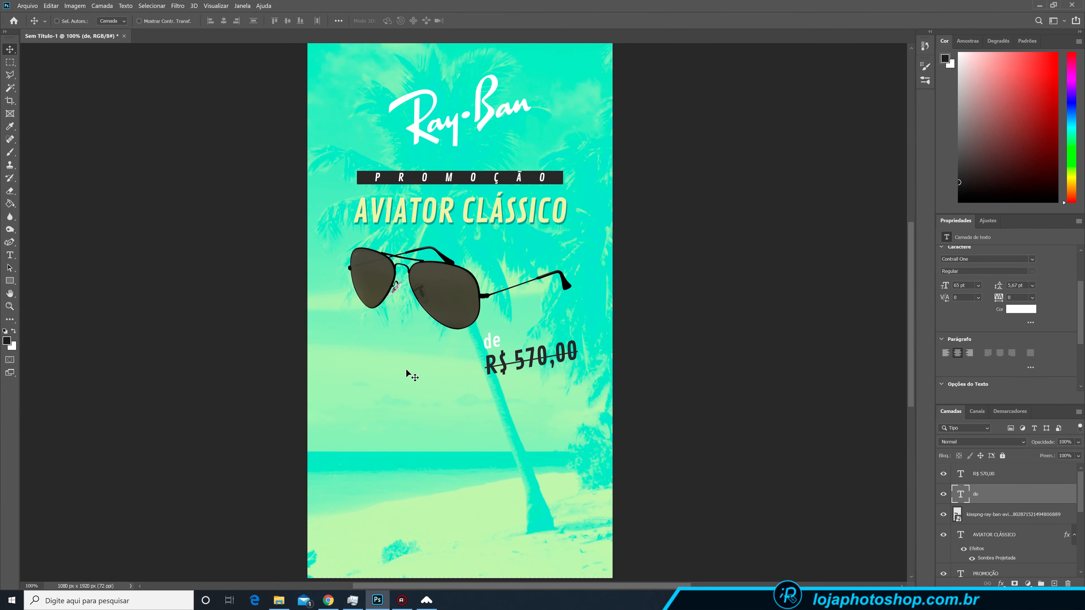
Duplicate the "de" and R$ 570,00 text layers together and place the copies below and to the left of the originals
{"action": "left_click", "coordinate": [985, 479], "text": "shift"}
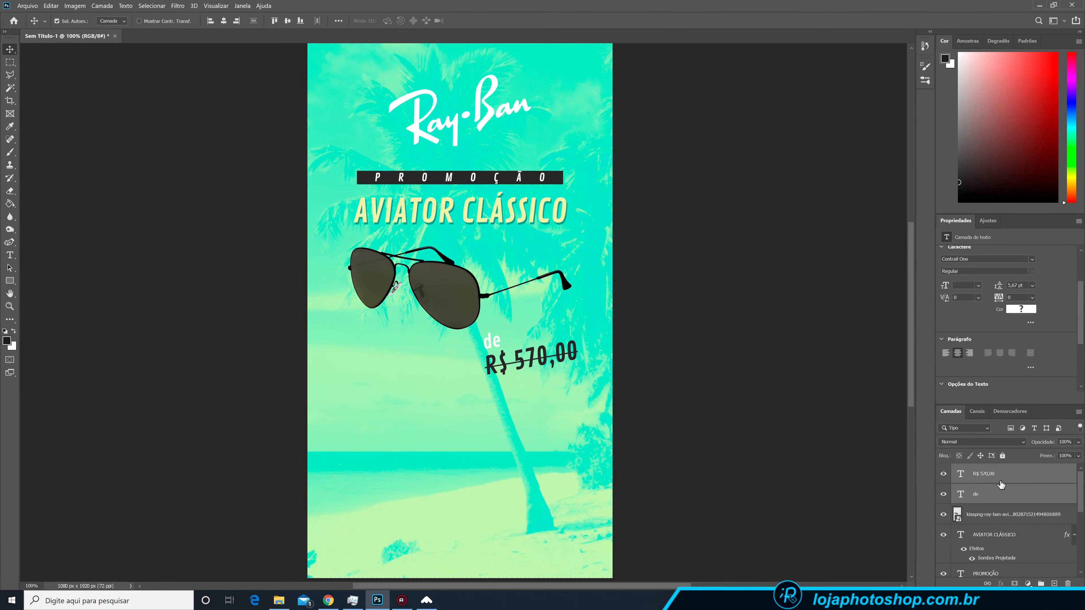
{"action": "key", "text": "ctrl+j"}
{"action": "left_click_drag", "start_coordinate": [546, 368], "coordinate": [482, 411]}
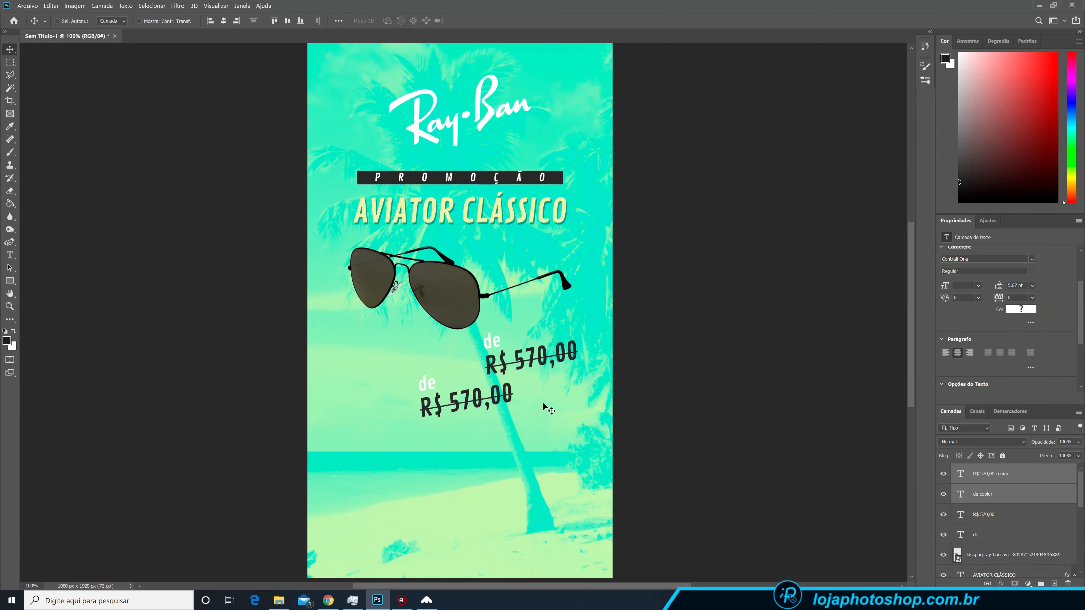
Enlarge the duplicated R$ 570,00 text to about 126 pt and nudge it closer to the small text above it
{"action": "left_click", "coordinate": [991, 479]}
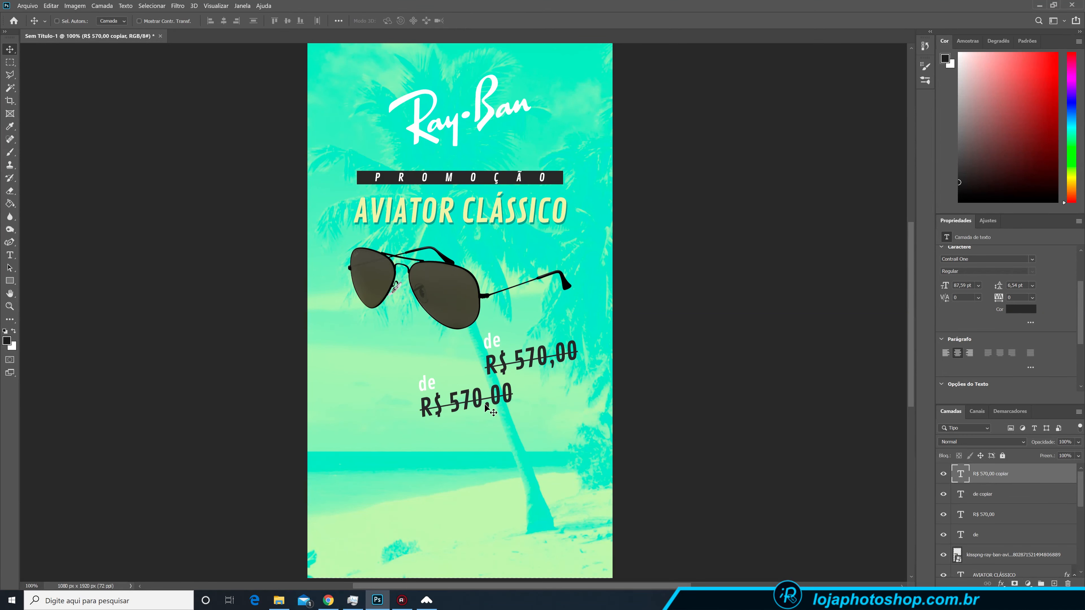
{"action": "key", "text": "ctrl+t"}
{"action": "left_click_drag", "start_coordinate": [515, 422], "coordinate": [552, 459]}
{"action": "left_click", "coordinate": [512, 20]}
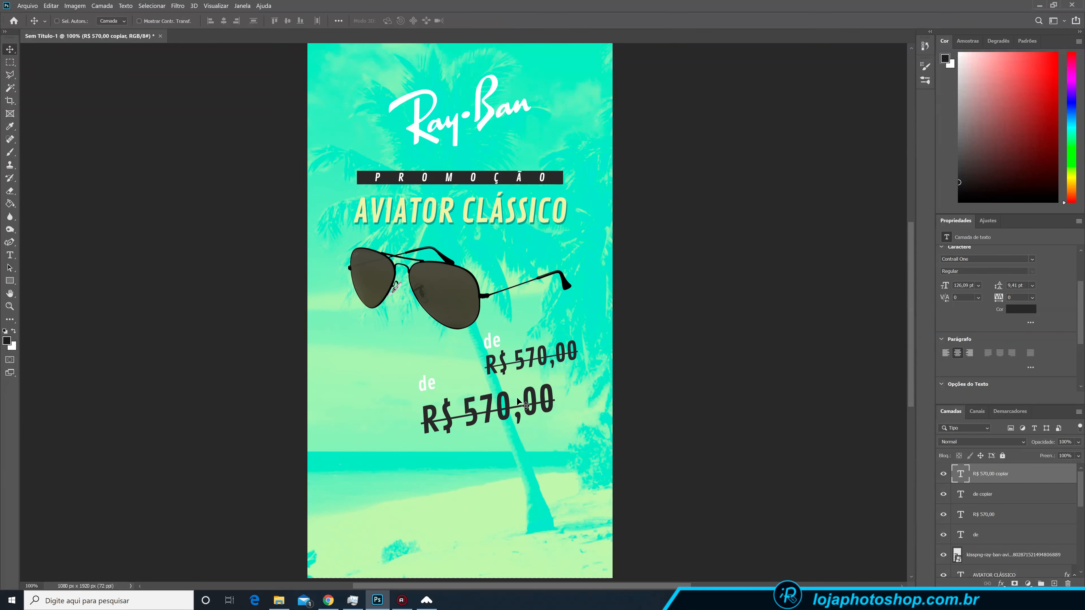
{"action": "left_click_drag", "start_coordinate": [517, 397], "coordinate": [515, 394]}
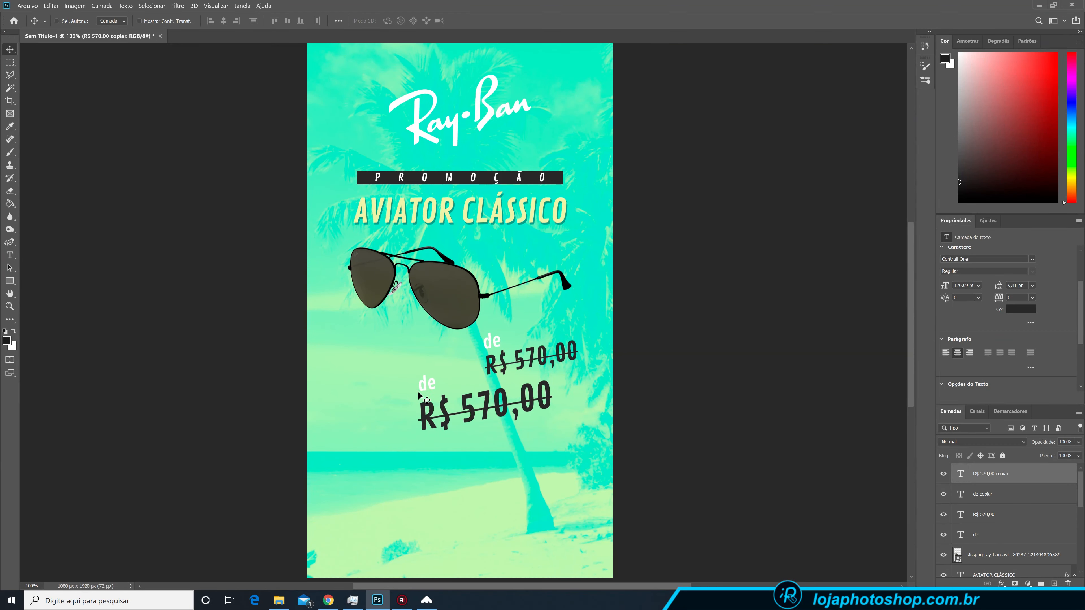
Replace the text of the duplicated "de" layer with "por" in lowercase
{"action": "double_click", "coordinate": [422, 383]}
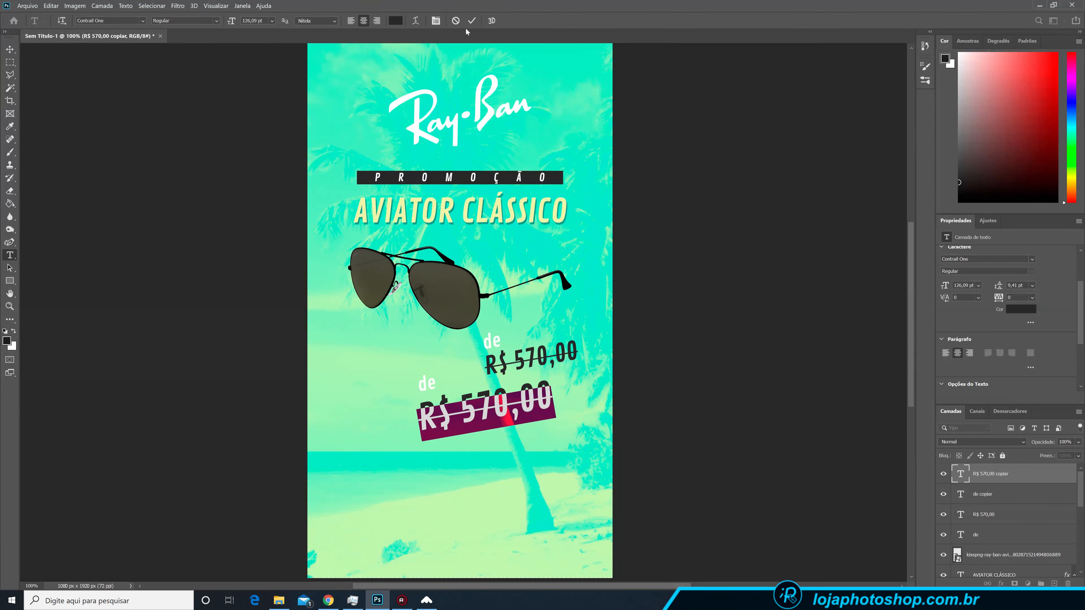
{"action": "key", "text": "ctrl+h"}
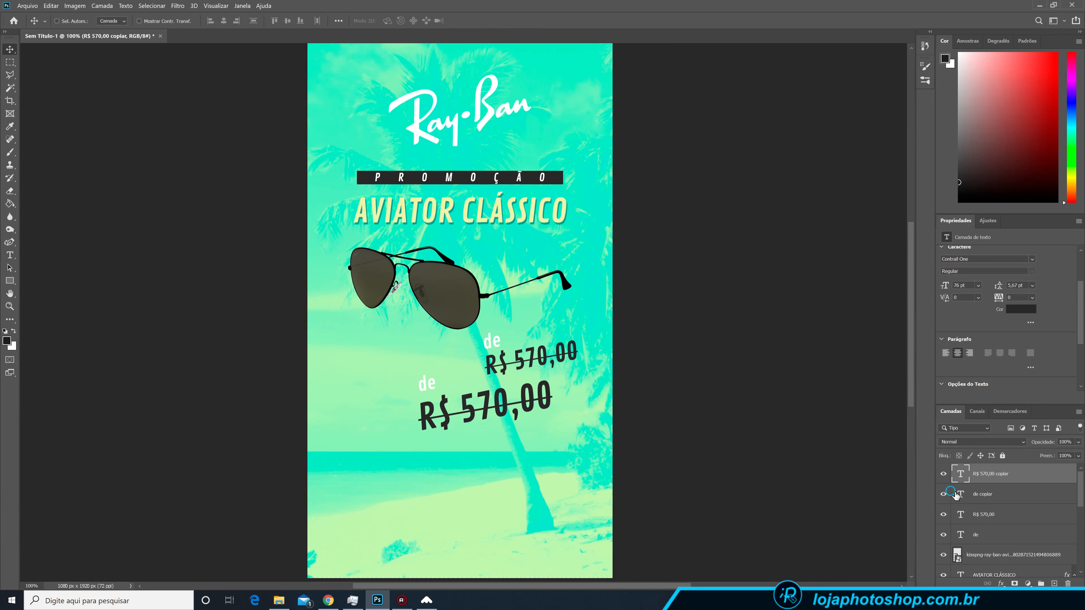
{"action": "double_click", "coordinate": [952, 495]}
{"action": "type", "text": "POR"}
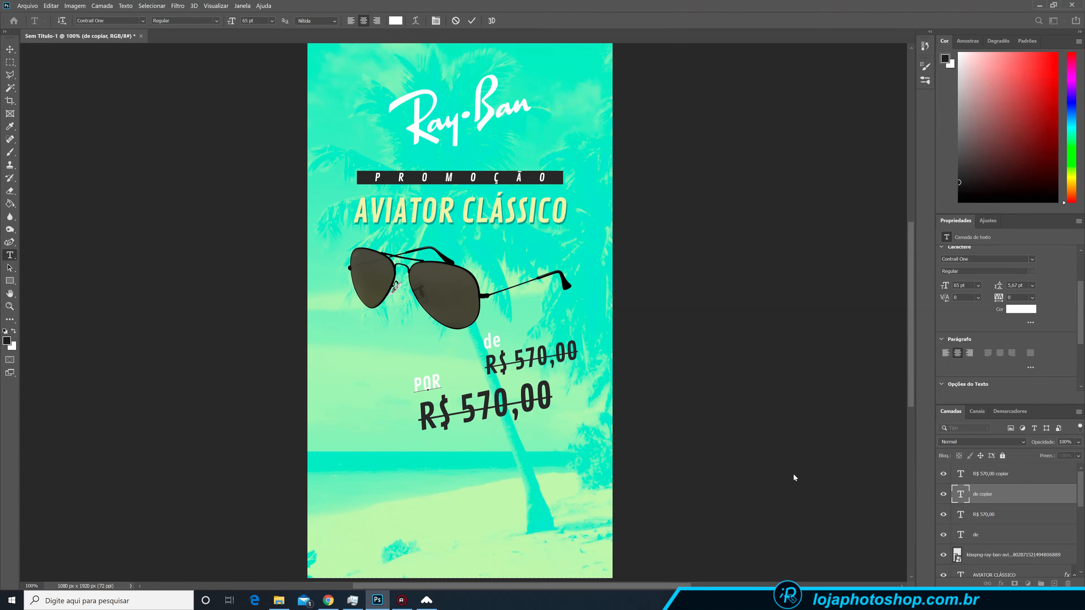
{"action": "key", "text": "BackSpace"}
{"action": "key", "text": "BackSpace"}
{"action": "key", "text": "BackSpace"}
{"action": "type", "text": "por"}
{"action": "left_click", "coordinate": [471, 21]}
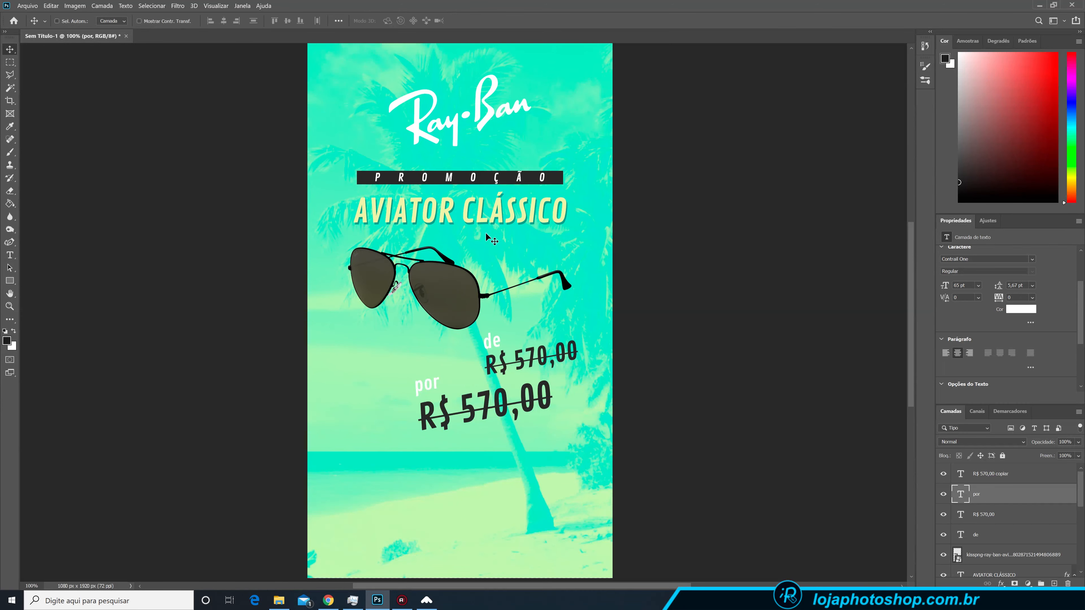
Change the large duplicated price to R$ 399,00 and remove its strikethrough
{"action": "left_click", "coordinate": [469, 407]}
{"action": "left_click_drag", "start_coordinate": [464, 407], "coordinate": [501, 398]}
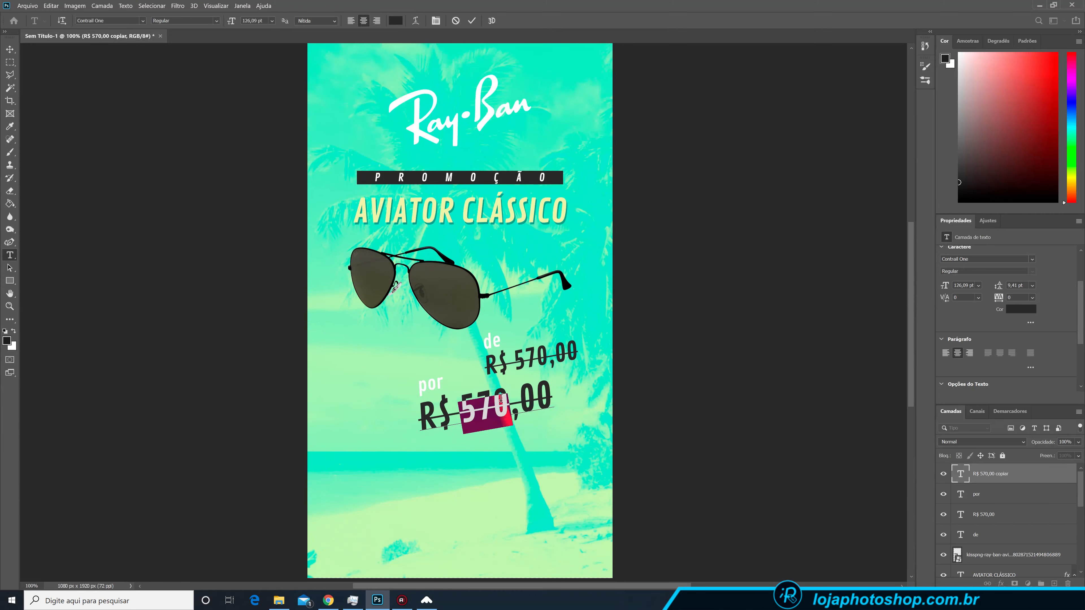
{"action": "type", "text": "399"}
{"action": "left_click", "coordinate": [471, 21]}
{"action": "key", "text": "v"}
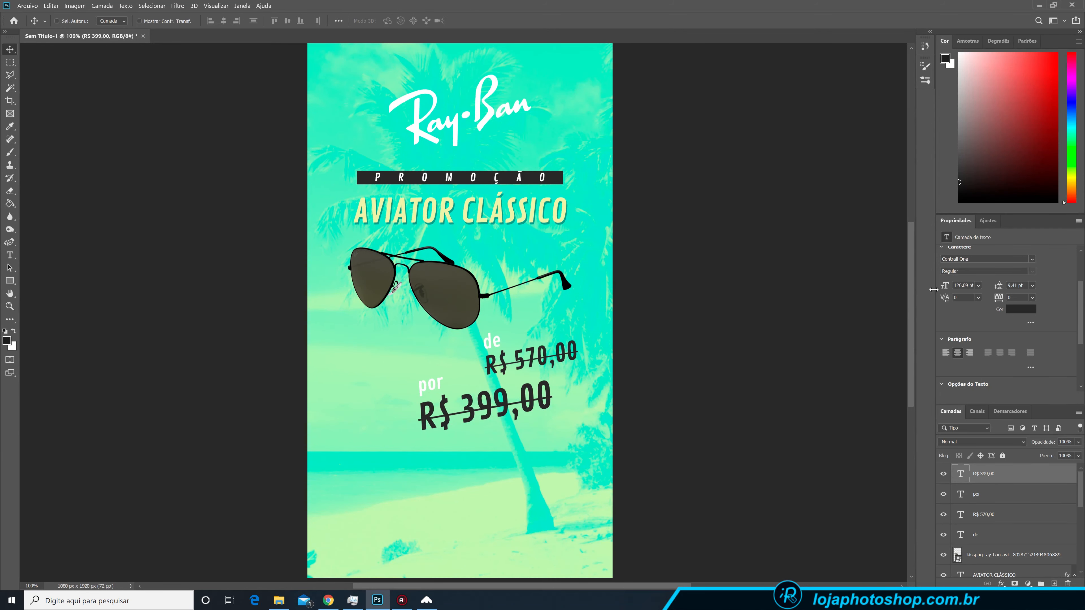
{"action": "scroll", "coordinate": [981, 311], "scroll_direction": "down", "scroll_amount": 2}
{"action": "left_click", "coordinate": [1003, 351]}
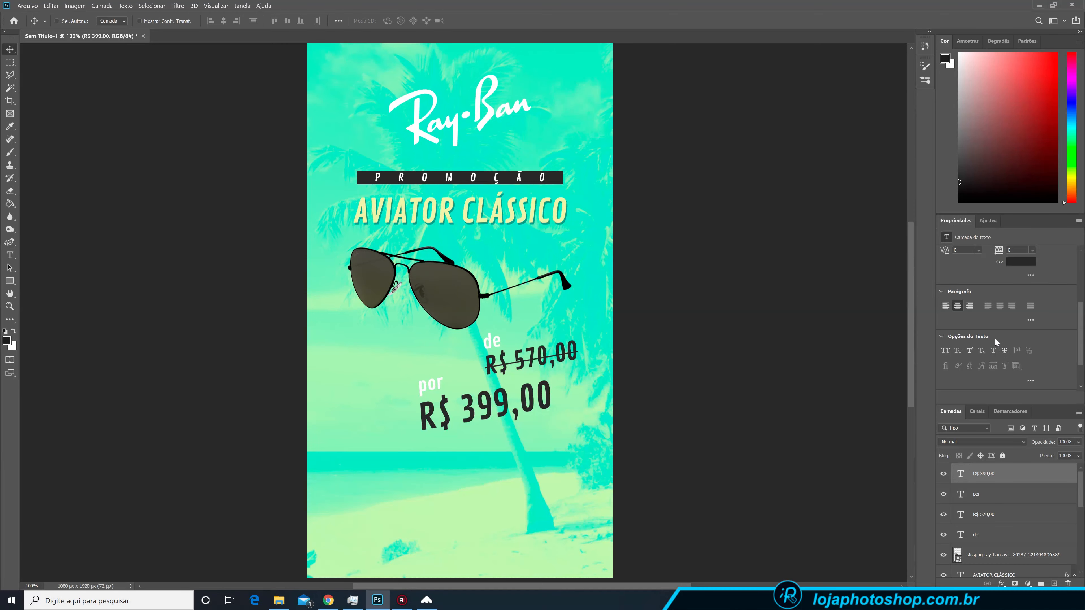
Recolour the R$ 399,00 text with the pale yellow sampled from the AVIATOR CLÁSSICO title
{"action": "scroll", "coordinate": [998, 339], "scroll_direction": "up", "scroll_amount": 2}
{"action": "left_click", "coordinate": [1015, 295]}
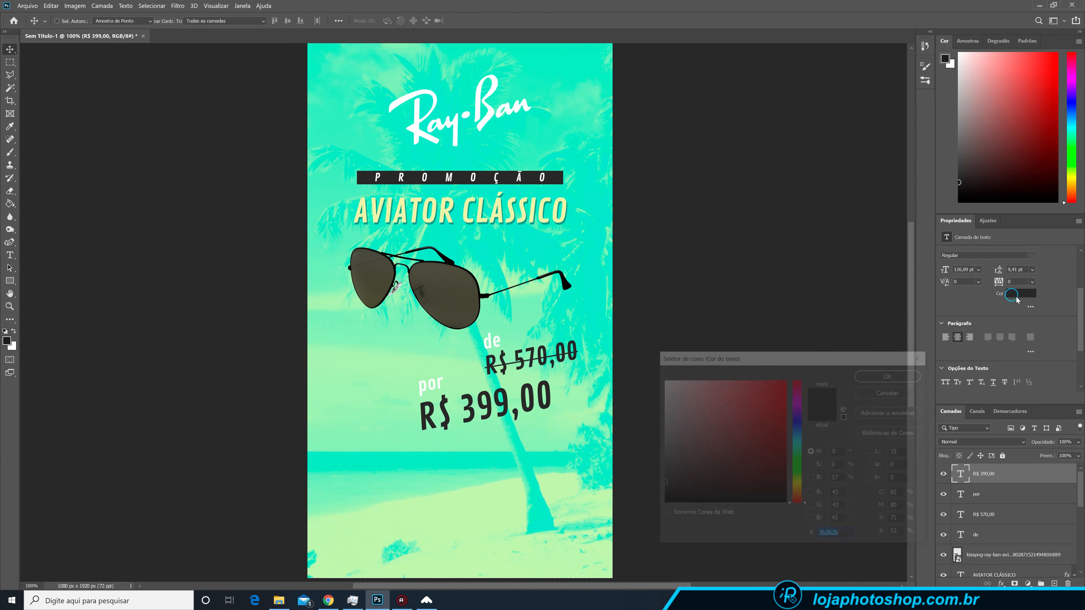
{"action": "left_click", "coordinate": [502, 209]}
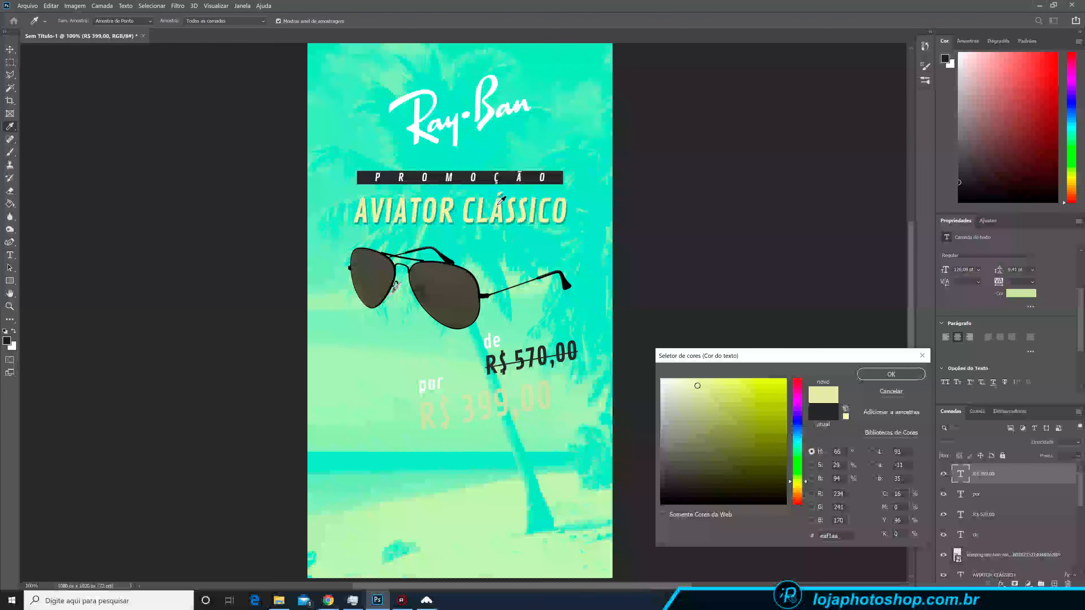
{"action": "left_click", "coordinate": [874, 370]}
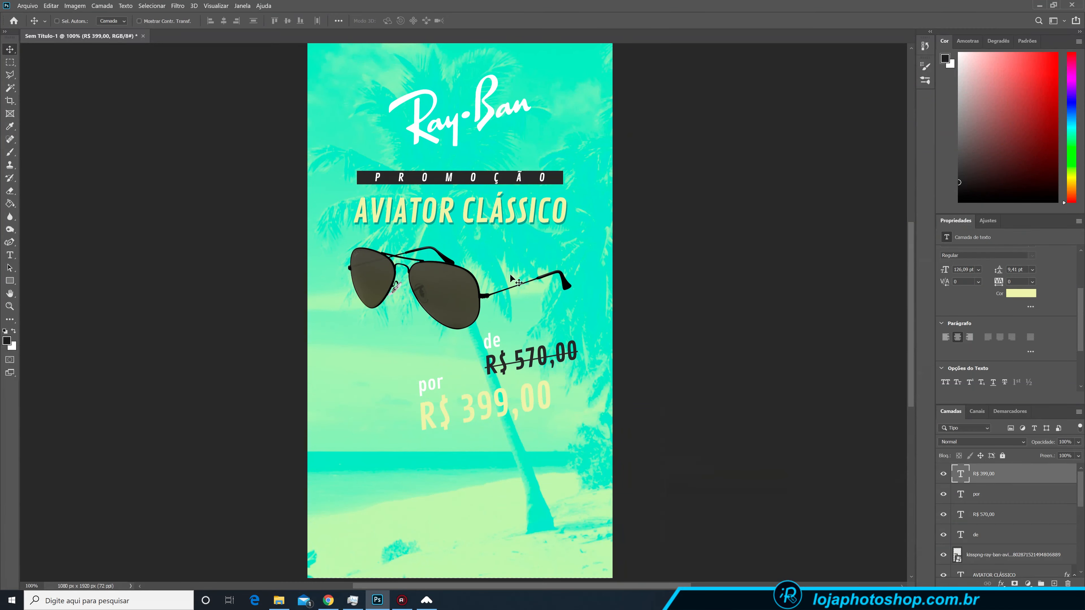
Add a teal drop shadow to the R$ 399,00 layer with 100% opacity, 8 px distance and 0 px size
{"action": "double_click", "coordinate": [1021, 473]}
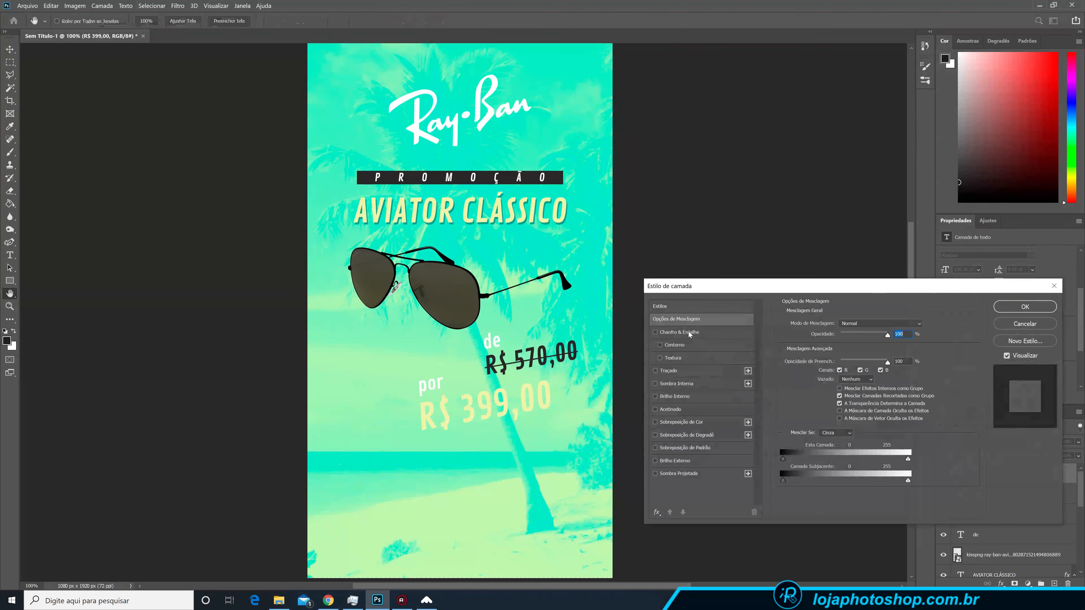
{"action": "left_click", "coordinate": [706, 470]}
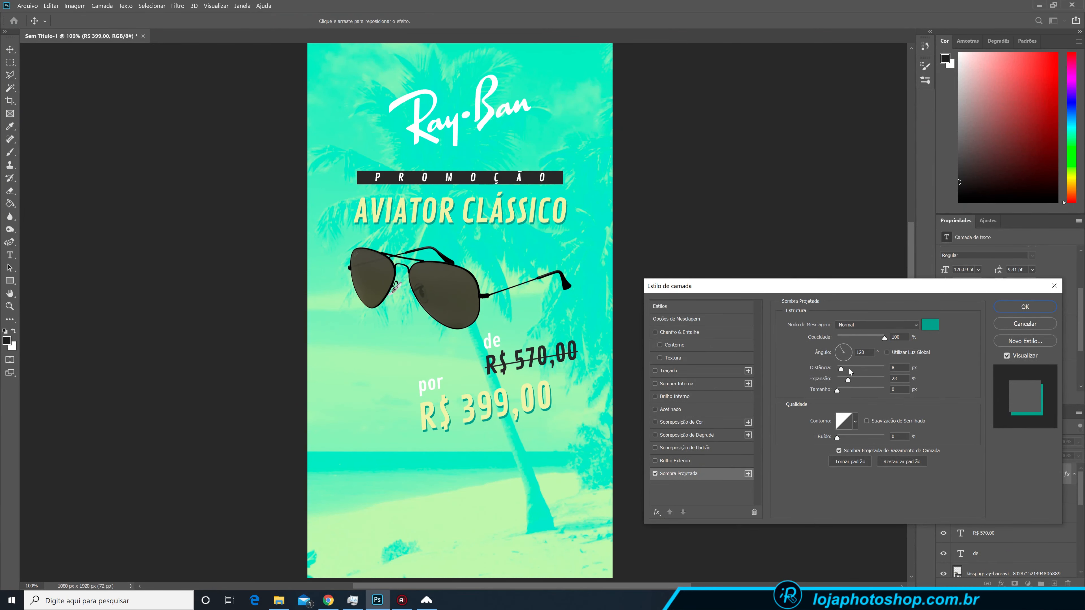
{"action": "left_click_drag", "start_coordinate": [837, 390], "coordinate": [838, 389]}
{"action": "left_click", "coordinate": [835, 389]}
{"action": "mouse_move", "coordinate": [841, 369]}
{"action": "left_mouse_down"}
{"action": "mouse_move", "coordinate": [852, 371]}
{"action": "mouse_move", "coordinate": [842, 370]}
{"action": "left_mouse_up"}
{"action": "left_click_drag", "start_coordinate": [848, 380], "coordinate": [876, 380]}
{"action": "mouse_move", "coordinate": [837, 391]}
{"action": "left_mouse_down"}
{"action": "mouse_move", "coordinate": [886, 378]}
{"action": "mouse_move", "coordinate": [842, 380]}
{"action": "left_mouse_up"}
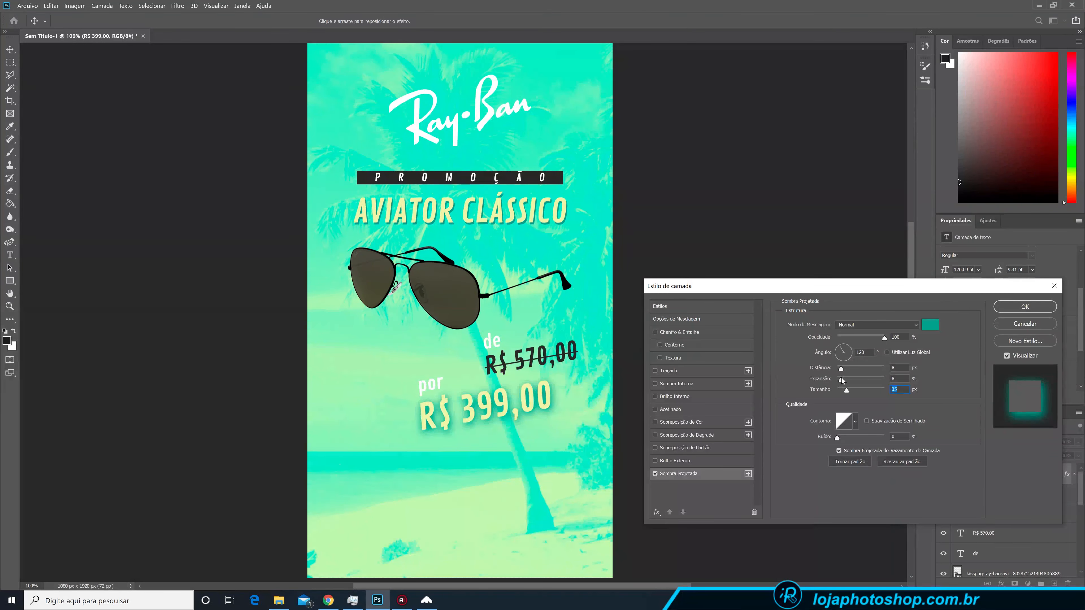
{"action": "type", "text": "0"}
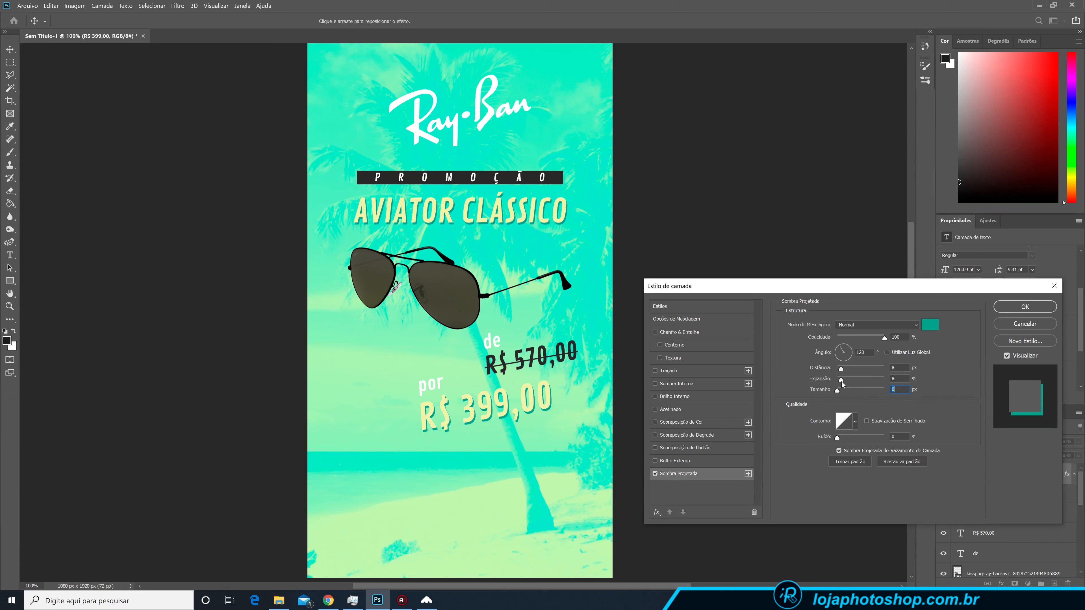
Fine-tune the spread, distance and angle of the R$ 399,00 drop shadow and apply the layer style
{"action": "left_click_drag", "start_coordinate": [842, 381], "coordinate": [848, 382]}
{"action": "left_click", "coordinate": [825, 383]}
{"action": "left_click", "coordinate": [841, 369]}
{"action": "left_click", "coordinate": [840, 352]}
{"action": "left_click", "coordinate": [839, 352]}
{"action": "left_click", "coordinate": [839, 352]}
{"action": "left_click", "coordinate": [839, 352]}
{"action": "key", "text": "Return"}
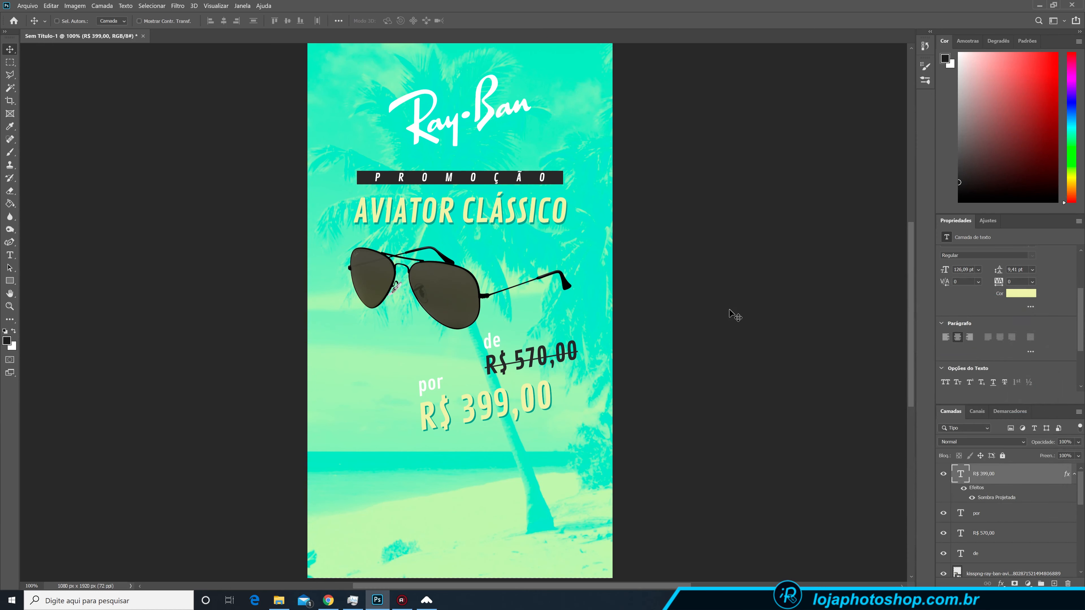
Draw an unfilled circle about 152 px wide with a 10 px stroke on a new layer below the sunglasses' left lens
{"action": "scroll", "coordinate": [586, 339], "scroll_direction": "down", "scroll_amount": 5}
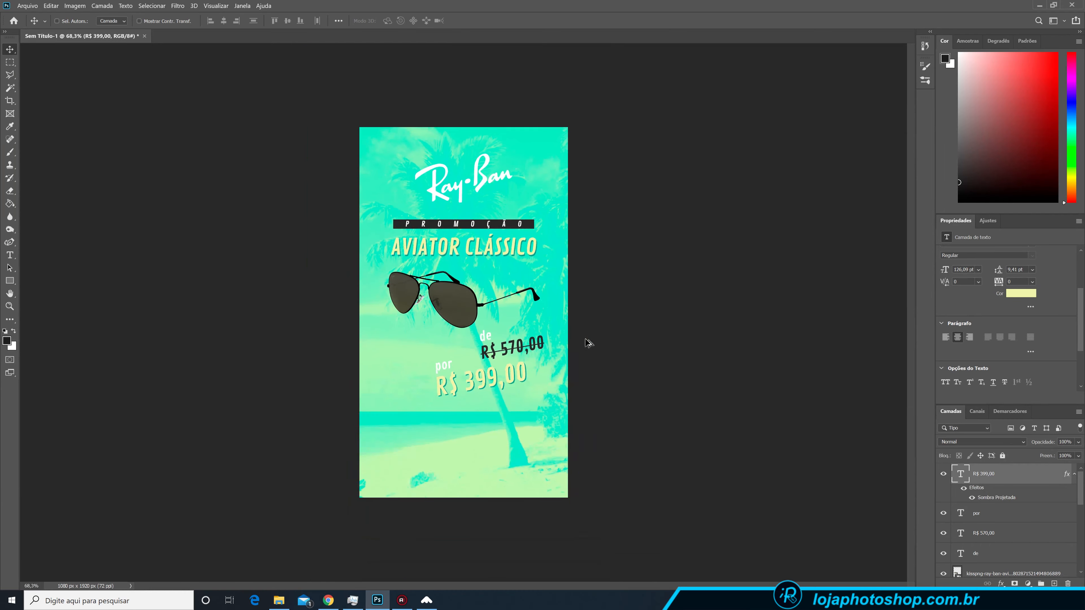
{"action": "scroll", "coordinate": [437, 334], "scroll_direction": "up", "scroll_amount": 5}
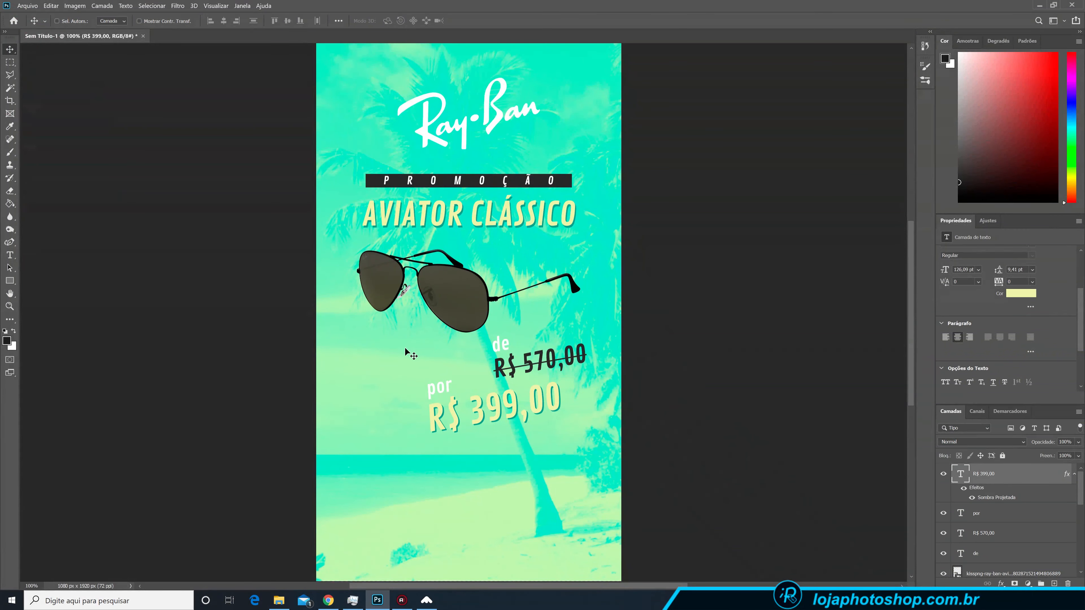
{"action": "left_click", "coordinate": [9, 281]}
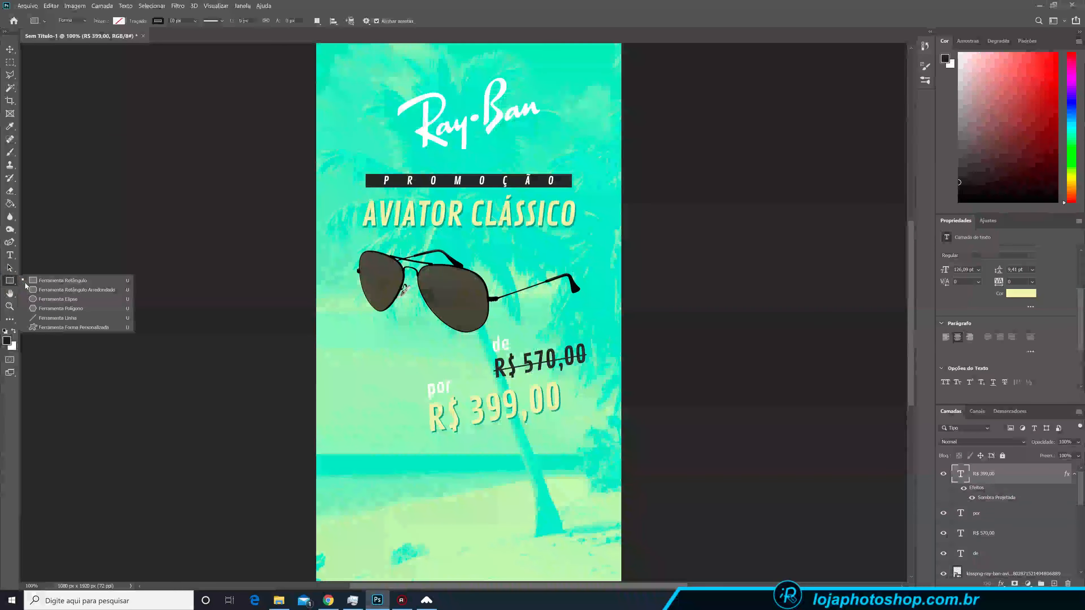
{"action": "left_click", "coordinate": [57, 299]}
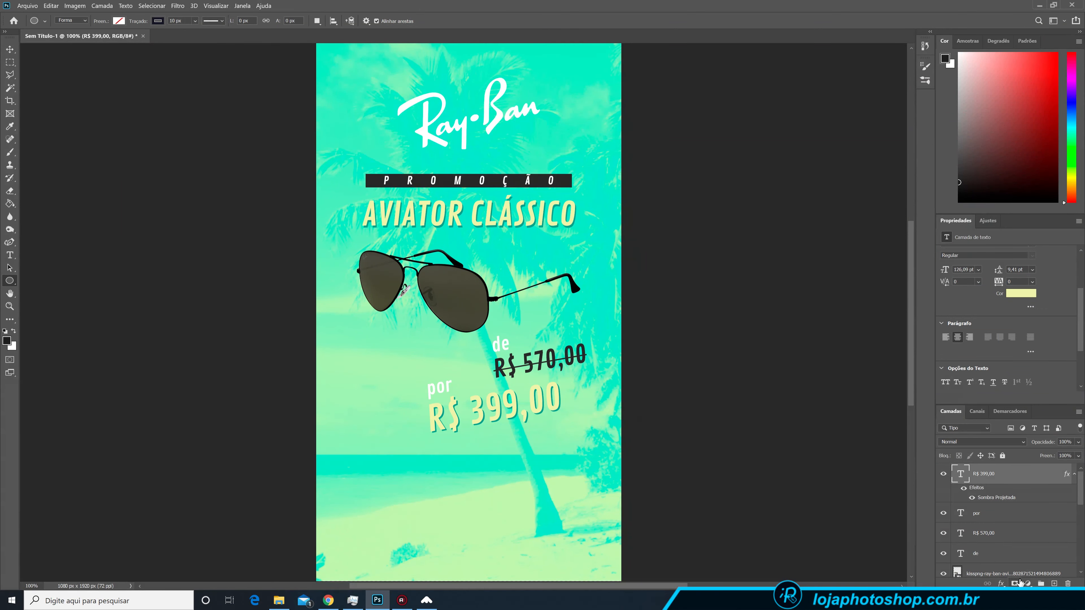
{"action": "left_click", "coordinate": [1054, 583]}
{"action": "left_click_drag", "start_coordinate": [372, 335], "coordinate": [422, 370]}
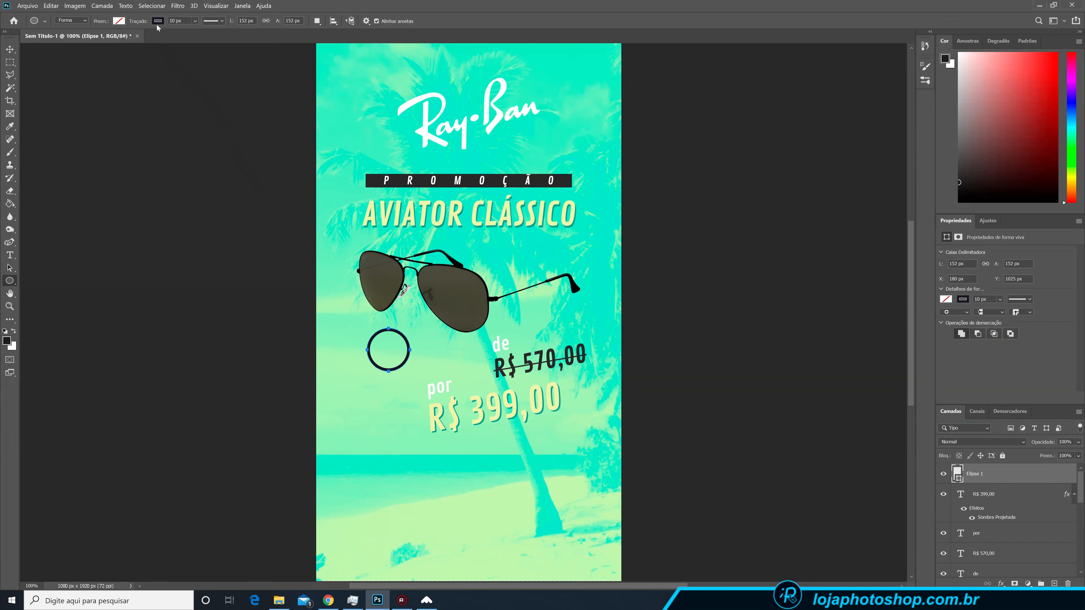
{"action": "left_click", "coordinate": [119, 21]}
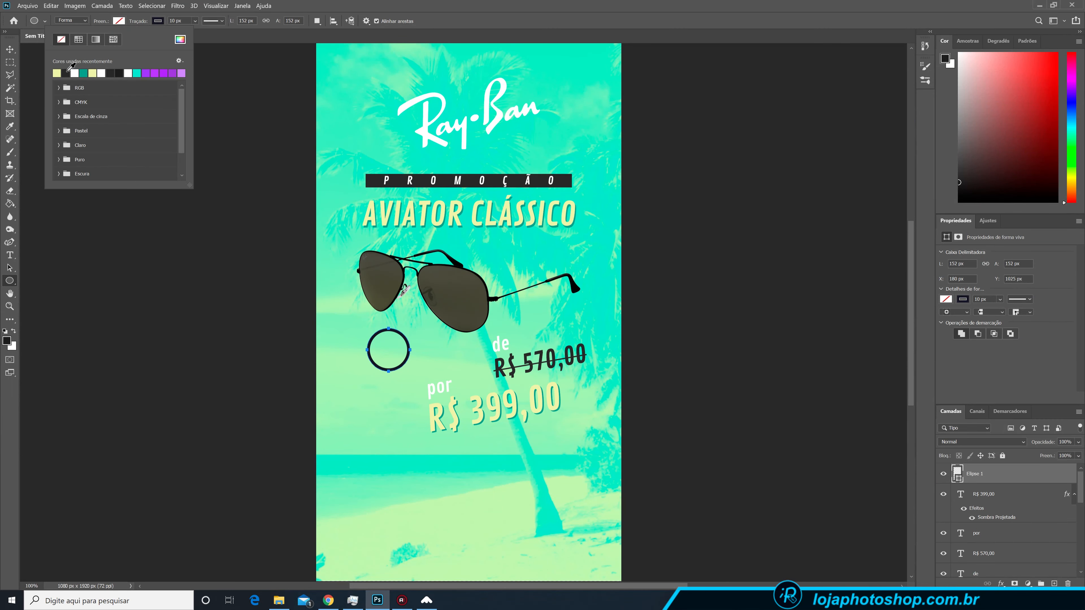
{"action": "left_click", "coordinate": [58, 73]}
{"action": "left_click", "coordinate": [65, 41]}
Set the circle's stroke colour to the dark grey #2b2b2b sampled from the PROMOÇÃO bar
{"action": "left_click", "coordinate": [158, 21]}
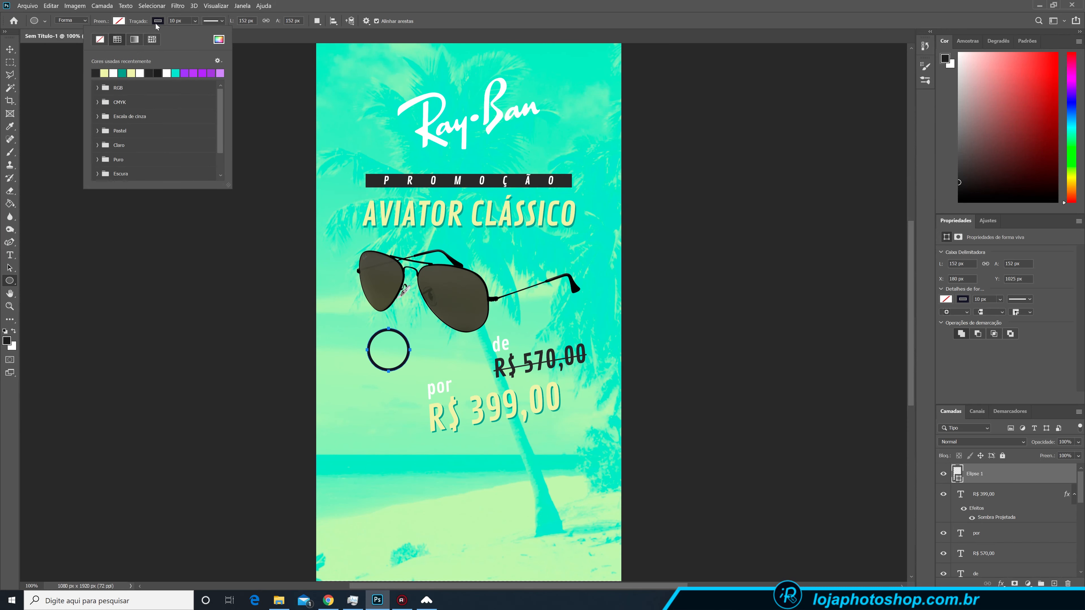
{"action": "left_click", "coordinate": [218, 39]}
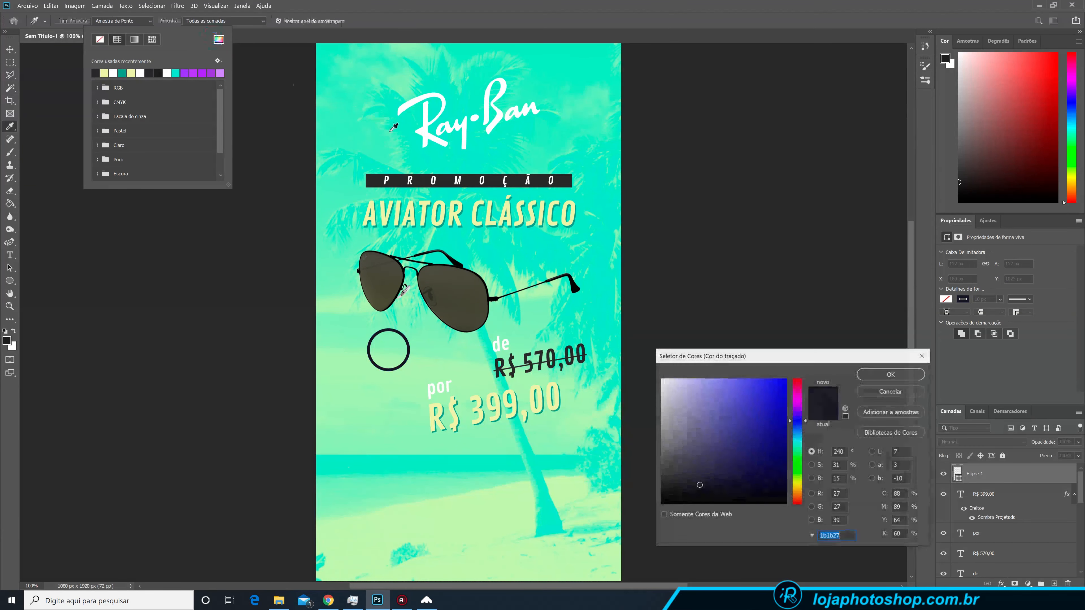
{"action": "left_click", "coordinate": [426, 176]}
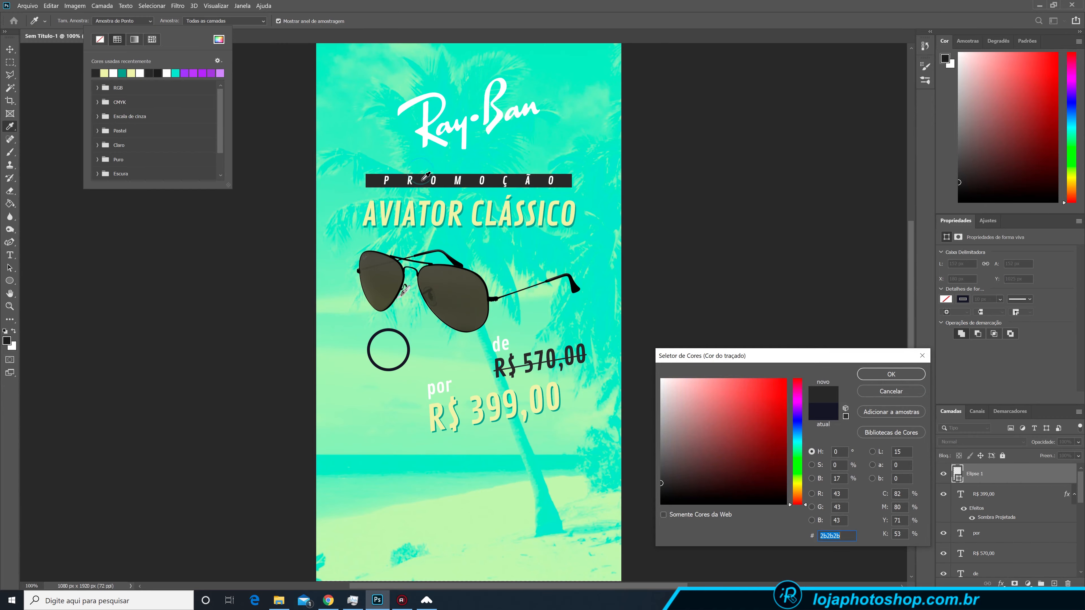
{"action": "left_click", "coordinate": [866, 378]}
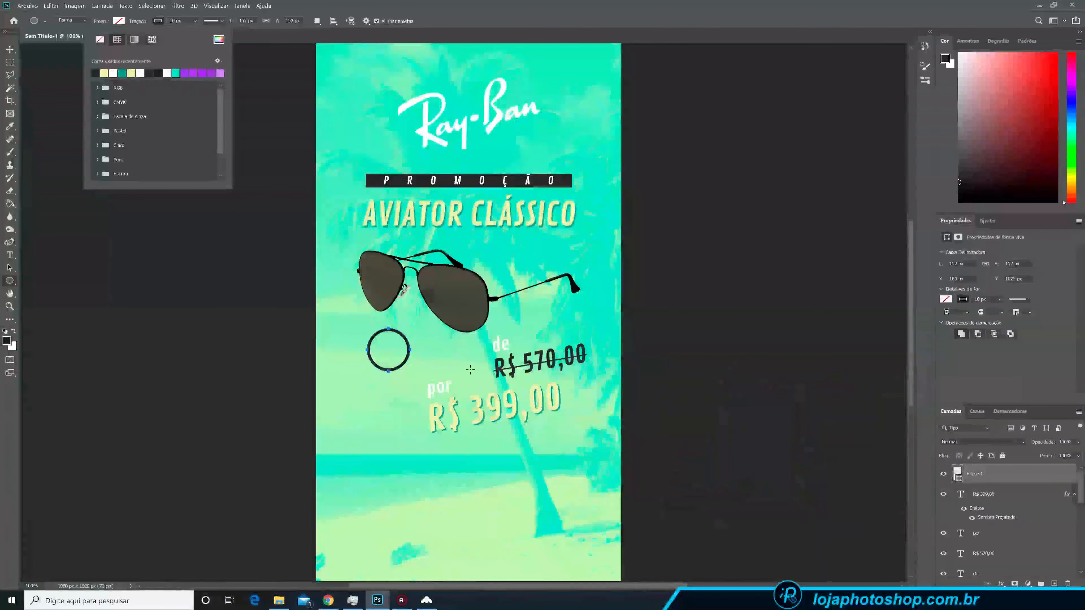
{"action": "key", "text": "v"}
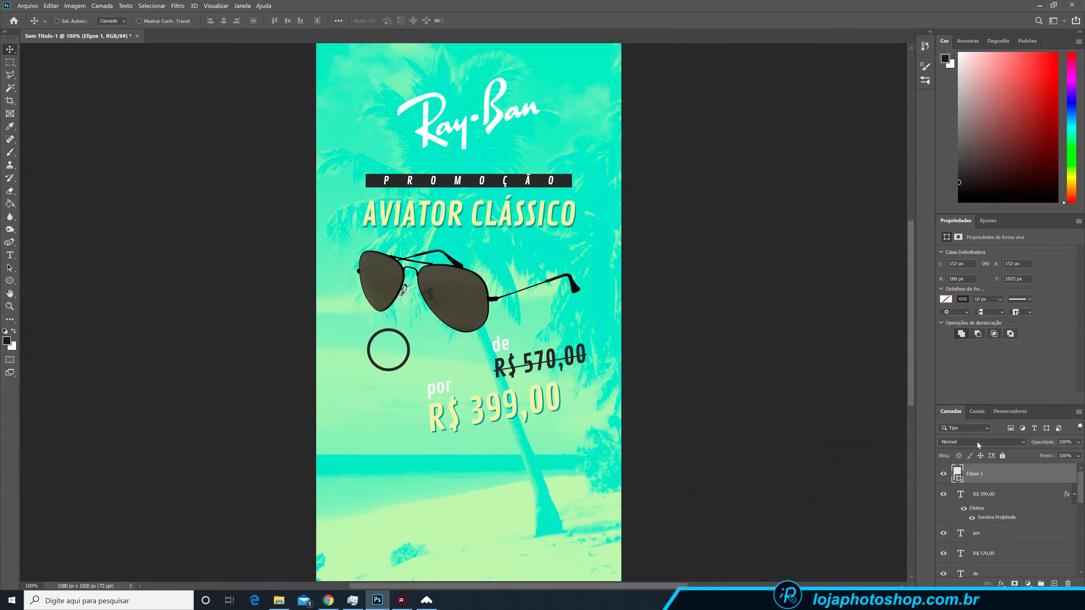
Duplicate the dark grey ring and scale the copy about its centre to about 118 px wide
{"action": "key", "text": "ctrl+j"}
{"action": "key", "text": "ctrl+t"}
{"action": "left_click_drag", "start_coordinate": [410, 328], "coordinate": [404, 331]}
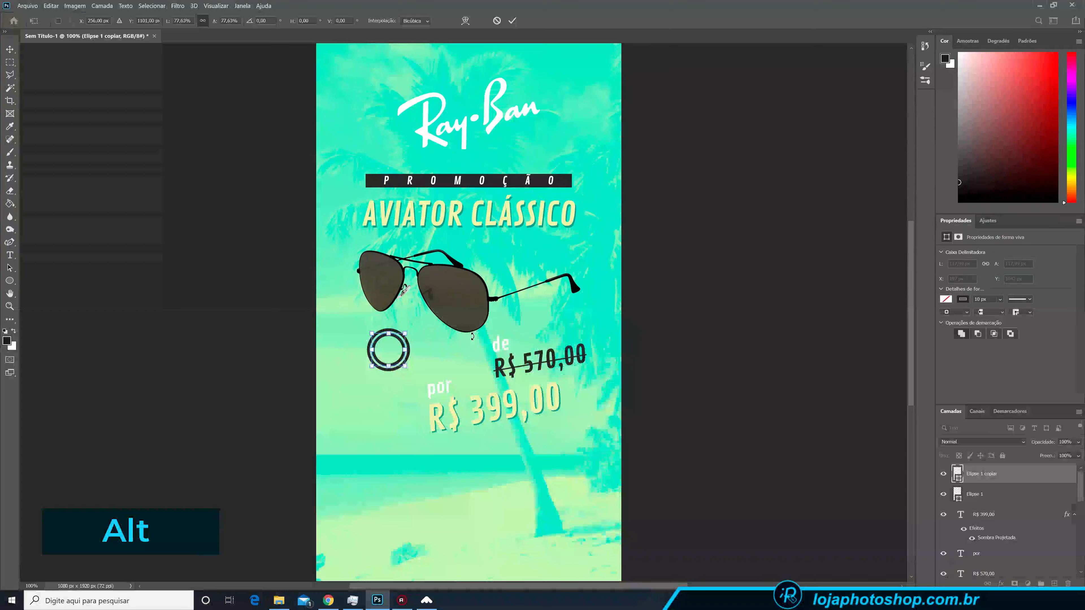
{"action": "left_click", "coordinate": [512, 21]}
Fill the smaller inner circle with the recently used dark grey and remove its stroke
{"action": "left_click", "coordinate": [10, 280]}
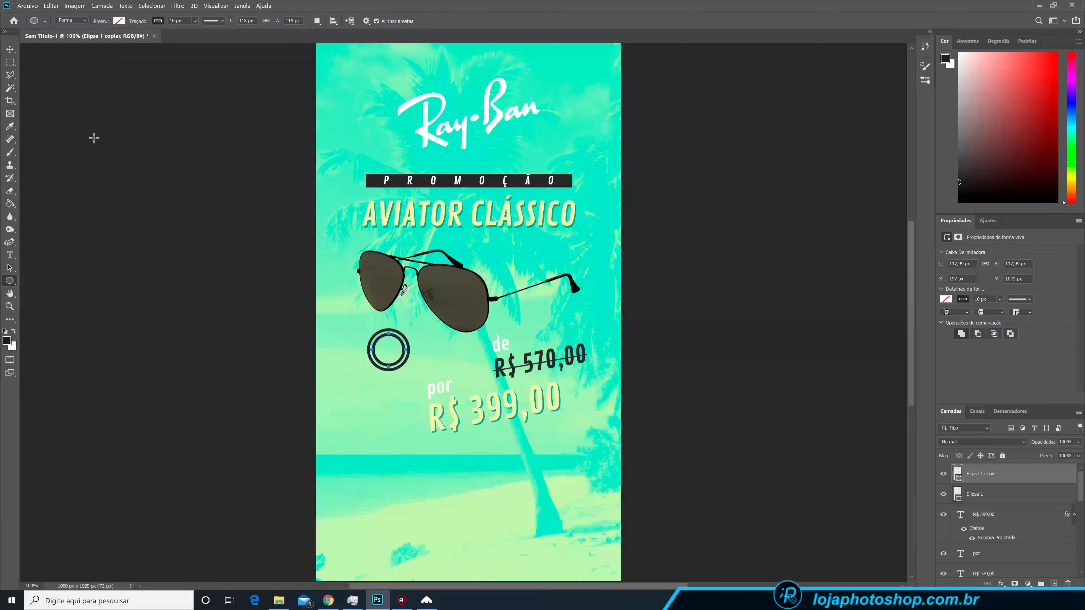
{"action": "left_click", "coordinate": [120, 22]}
{"action": "left_click", "coordinate": [57, 73]}
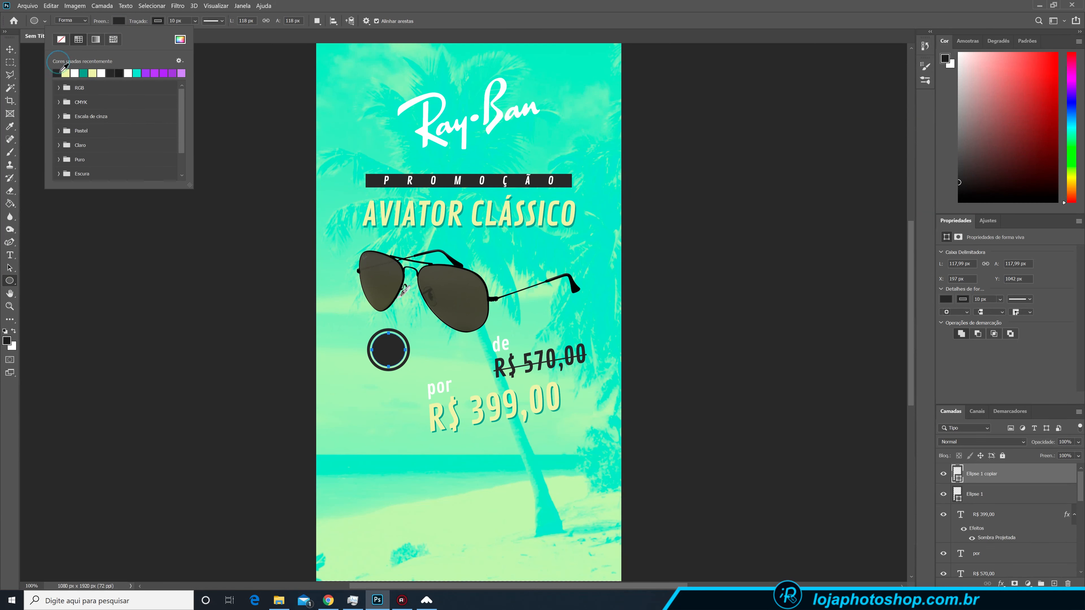
{"action": "left_click", "coordinate": [158, 20]}
{"action": "left_click", "coordinate": [100, 40]}
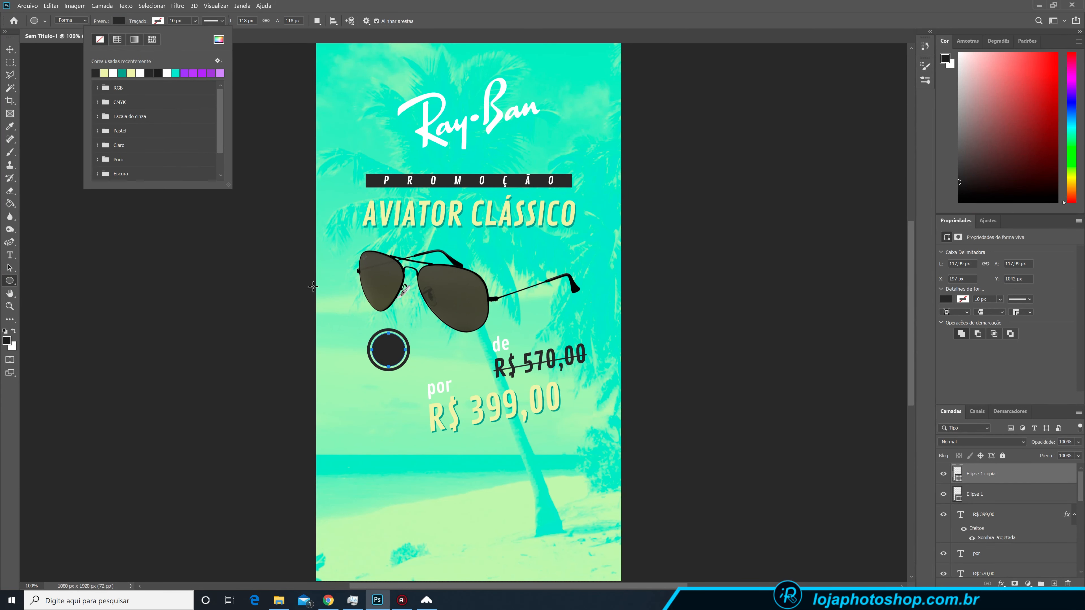
Move the Elipse 1 outer ring layer above the Elipse 1 copiar layer
{"action": "left_click", "coordinate": [981, 496]}
{"action": "left_click", "coordinate": [944, 494]}
{"action": "left_click", "coordinate": [944, 494]}
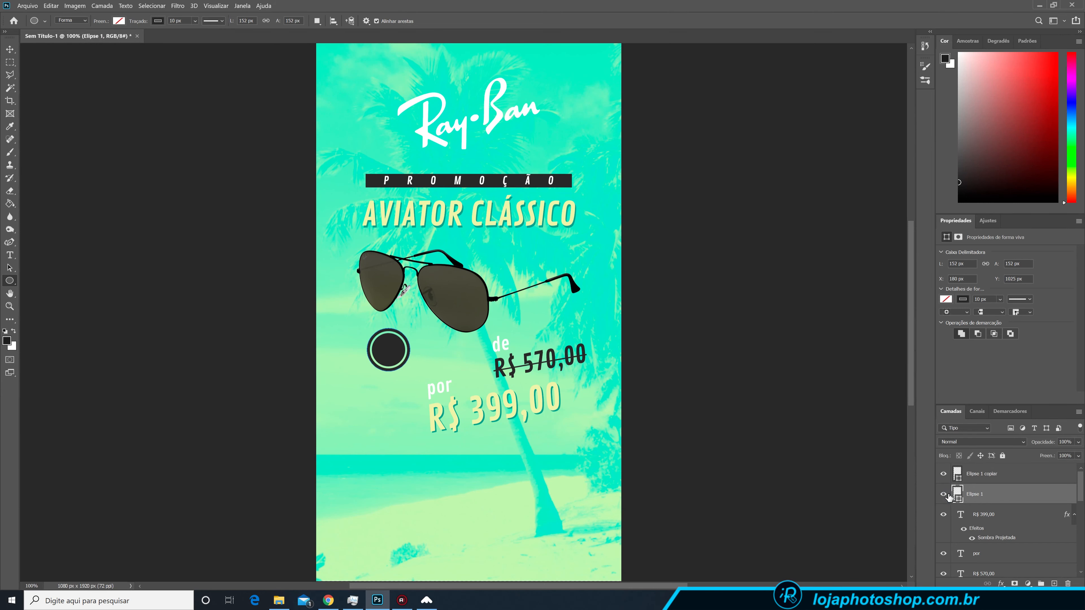
{"action": "left_click_drag", "start_coordinate": [977, 495], "coordinate": [978, 471]}
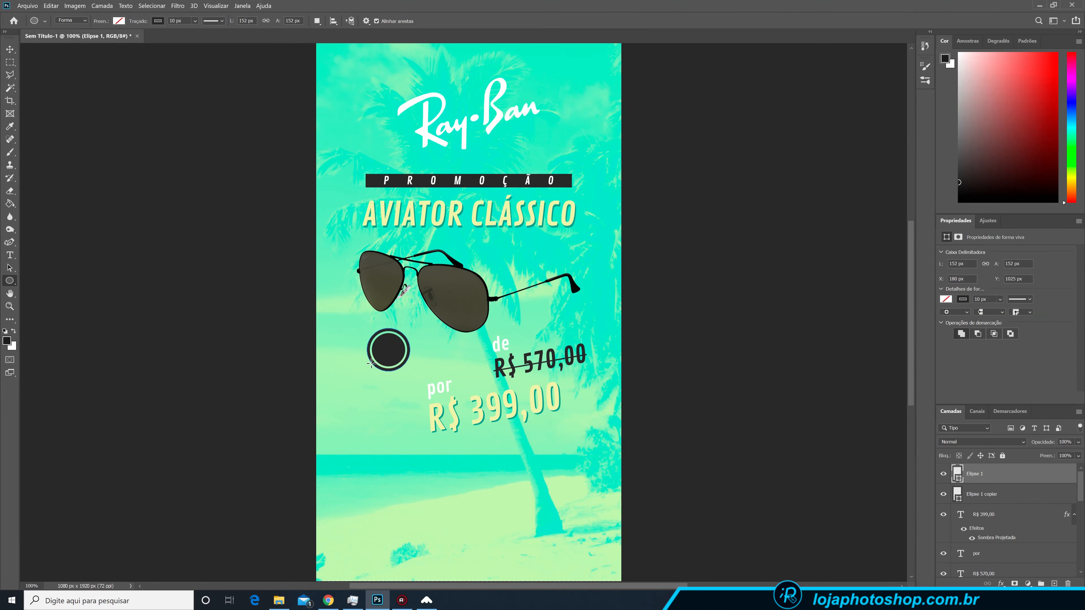
Add the text "-30%" in Contrail One 76 pt below the circles, on a new layer above the filled inner circle
{"action": "left_click", "coordinate": [987, 497]}
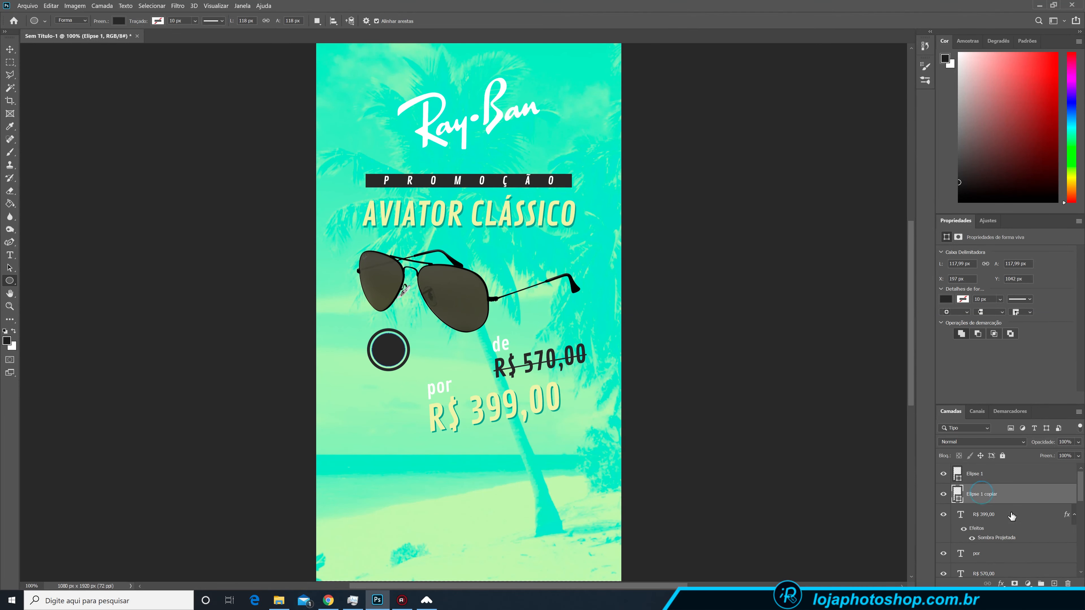
{"action": "left_click", "coordinate": [1053, 582]}
{"action": "scroll", "coordinate": [417, 345], "scroll_direction": "up", "scroll_amount": 5}
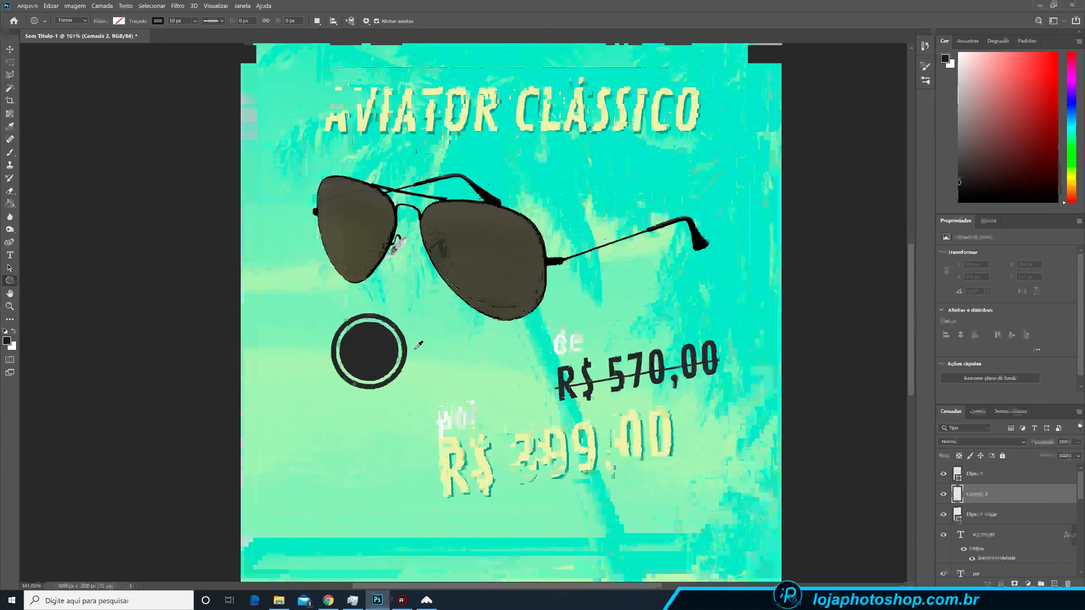
{"action": "left_click", "coordinate": [10, 255]}
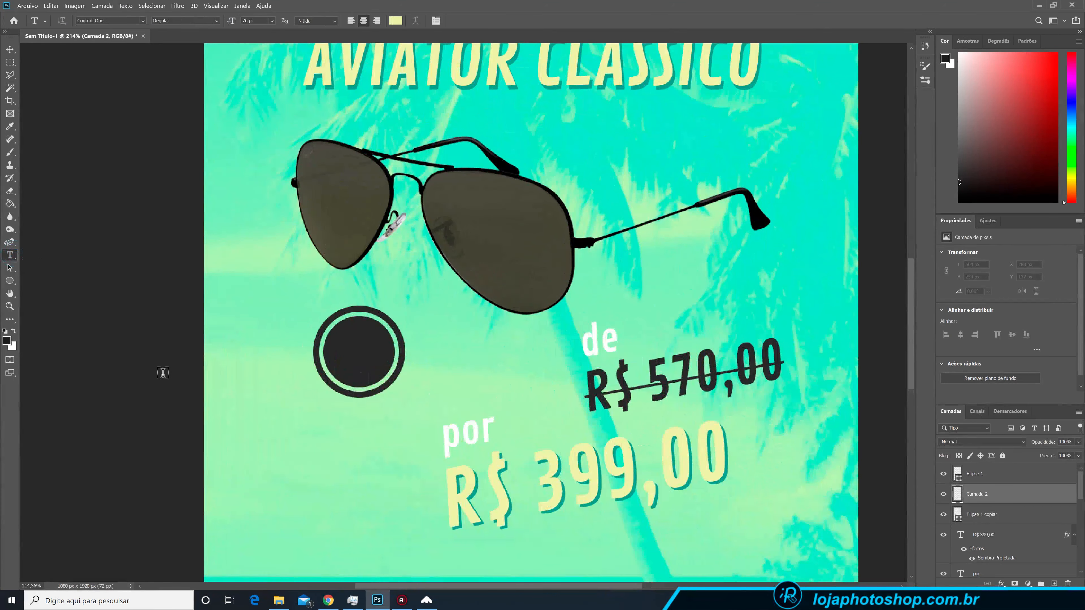
{"action": "left_click", "coordinate": [306, 445]}
{"action": "type", "text": "30"}
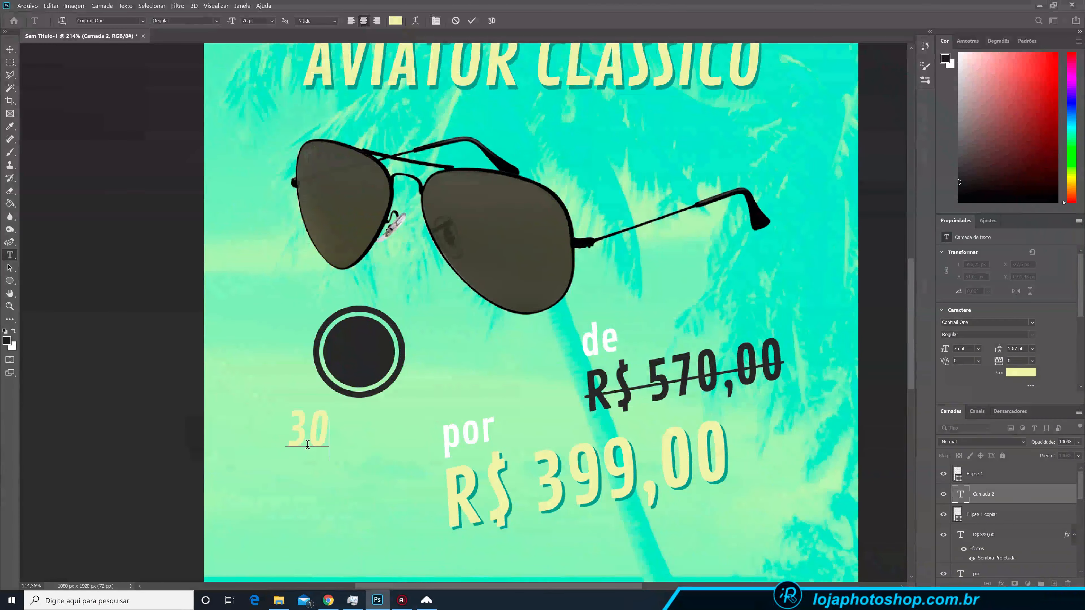
{"action": "key", "text": "BackSpace"}
{"action": "key", "text": "BackSpace"}
{"action": "type", "text": "30%"}
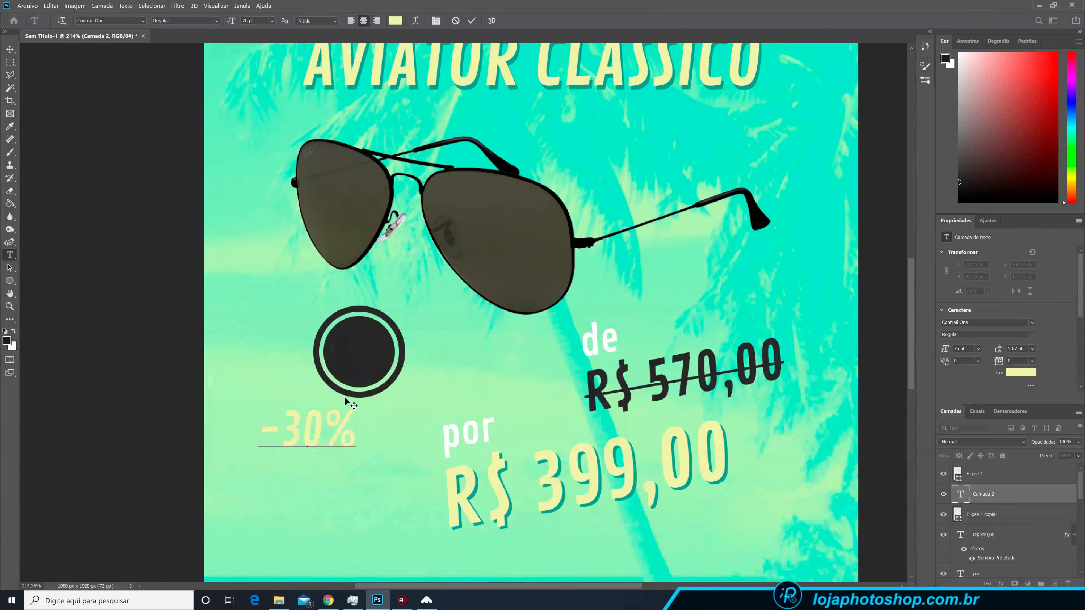
{"action": "left_click", "coordinate": [472, 21]}
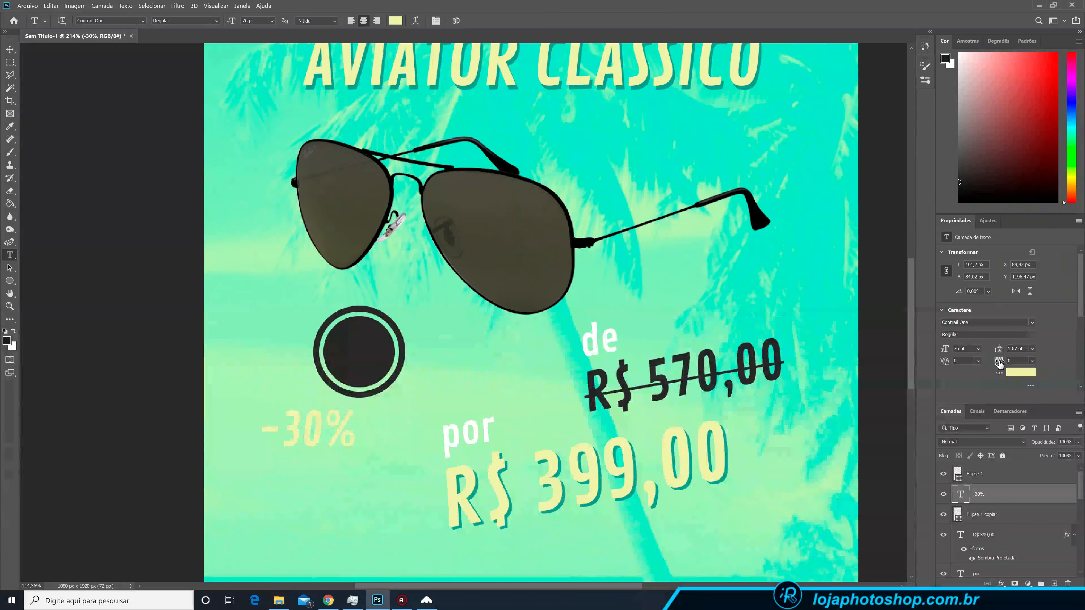
Set the -30% text's tracking to -60 and its colour to white #ffffff
{"action": "left_click_drag", "start_coordinate": [999, 364], "coordinate": [995, 361]}
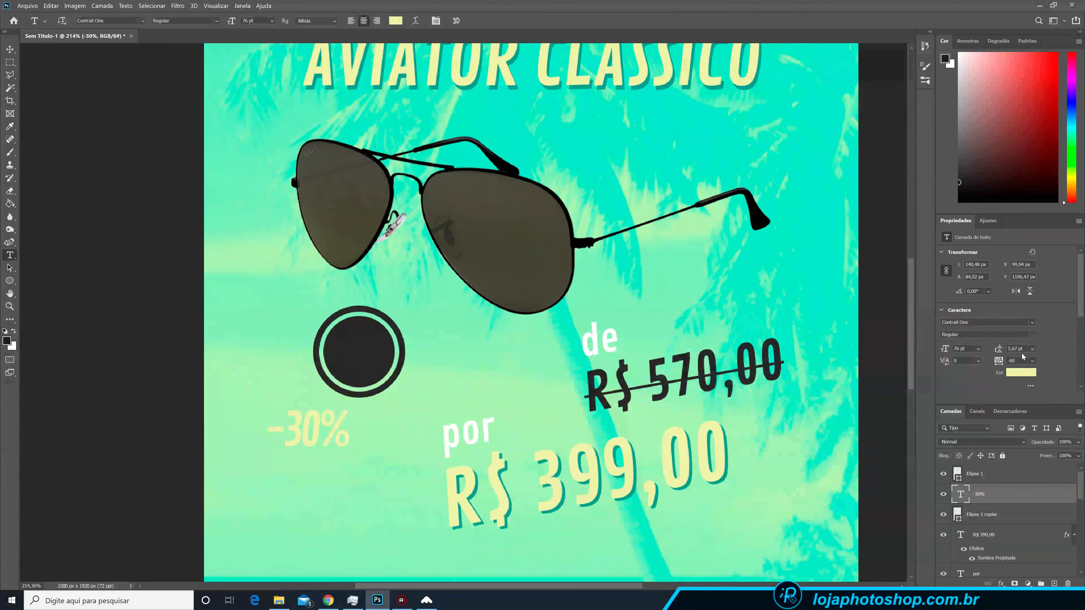
{"action": "left_click", "coordinate": [1008, 373]}
{"action": "type", "text": "ffffff"}
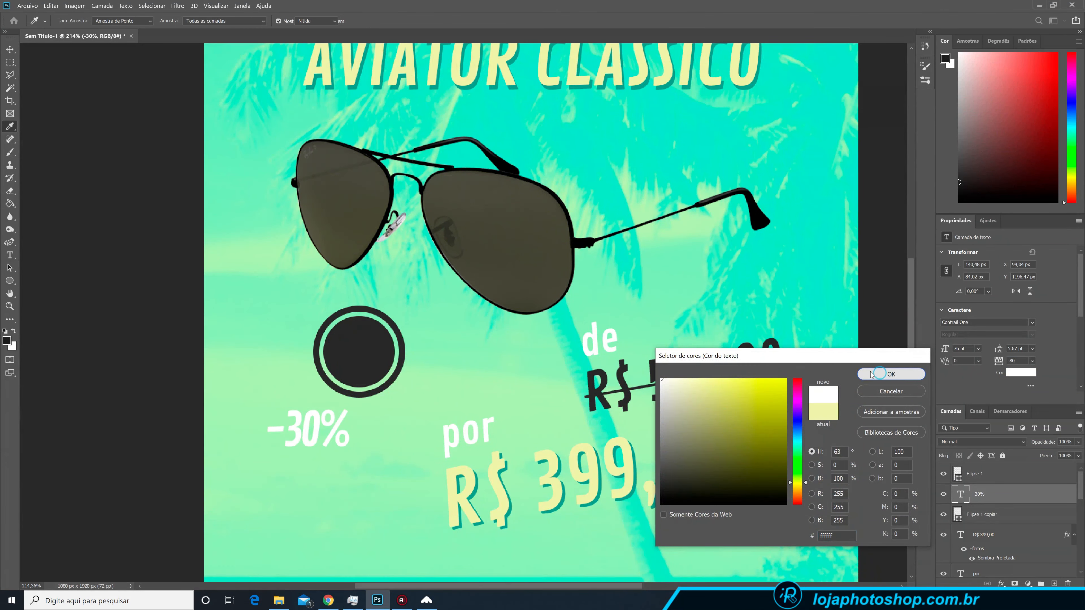
{"action": "left_click", "coordinate": [890, 374]}
Rotate the -30% text to -10°, enlarge it to about 111% and centre it over the dark circle
{"action": "key", "text": "ctrl+t"}
{"action": "left_click_drag", "start_coordinate": [363, 395], "coordinate": [358, 389]}
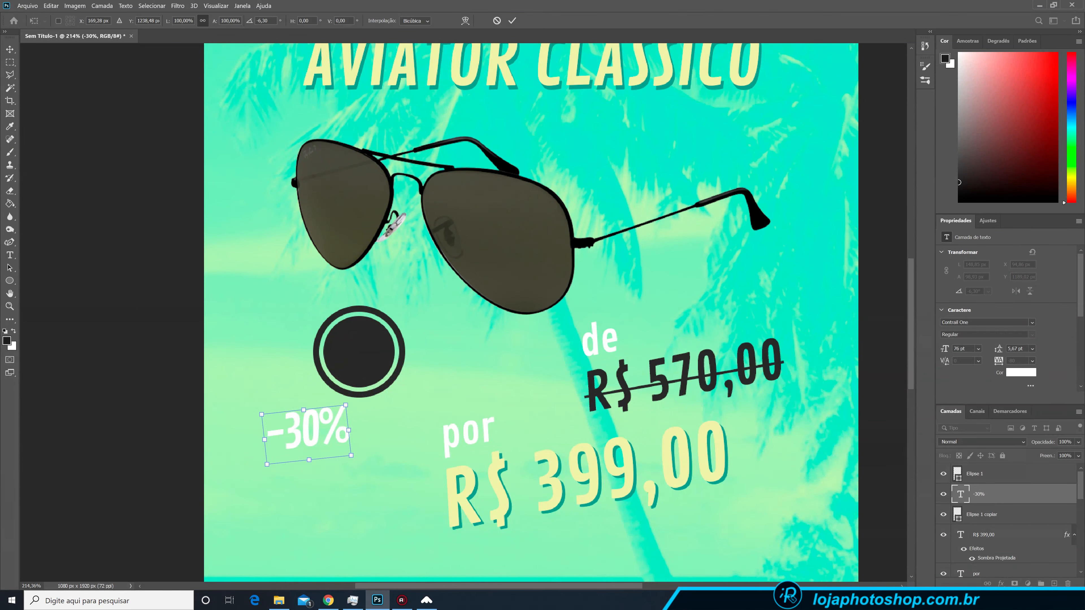
{"action": "left_click", "coordinate": [256, 20]}
{"action": "type", "text": "-10"}
{"action": "key", "text": "Return"}
{"action": "left_click_drag", "start_coordinate": [329, 426], "coordinate": [399, 321]}
{"action": "mouse_move", "coordinate": [390, 341]}
{"action": "left_mouse_down"}
{"action": "mouse_move", "coordinate": [381, 343]}
{"action": "mouse_move", "coordinate": [403, 323]}
{"action": "mouse_move", "coordinate": [383, 342]}
{"action": "left_mouse_up"}
{"action": "key", "text": "Return"}
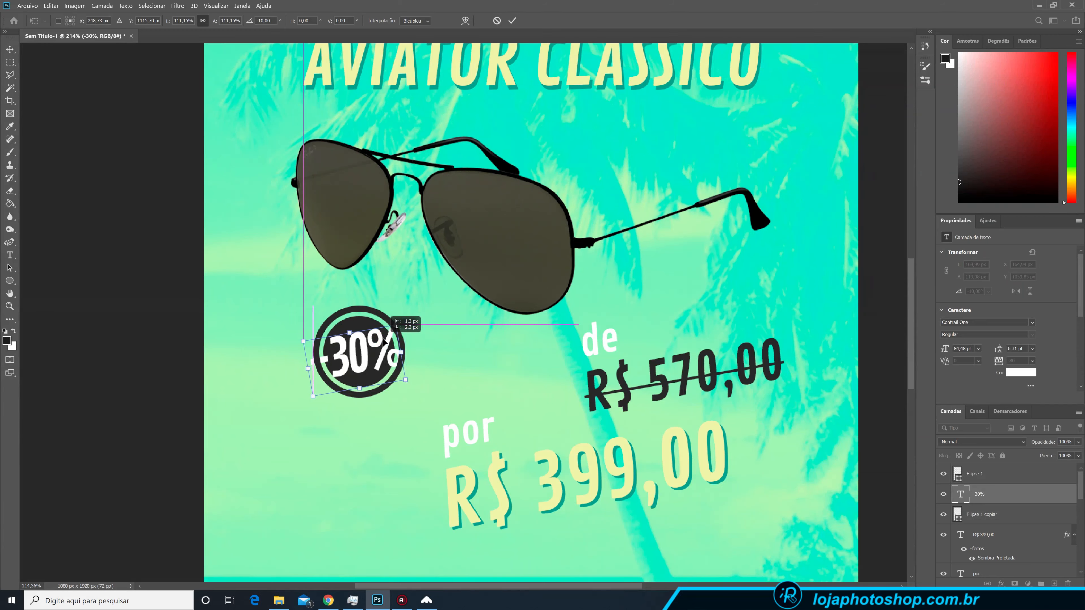
{"action": "key", "text": "ctrl+0"}
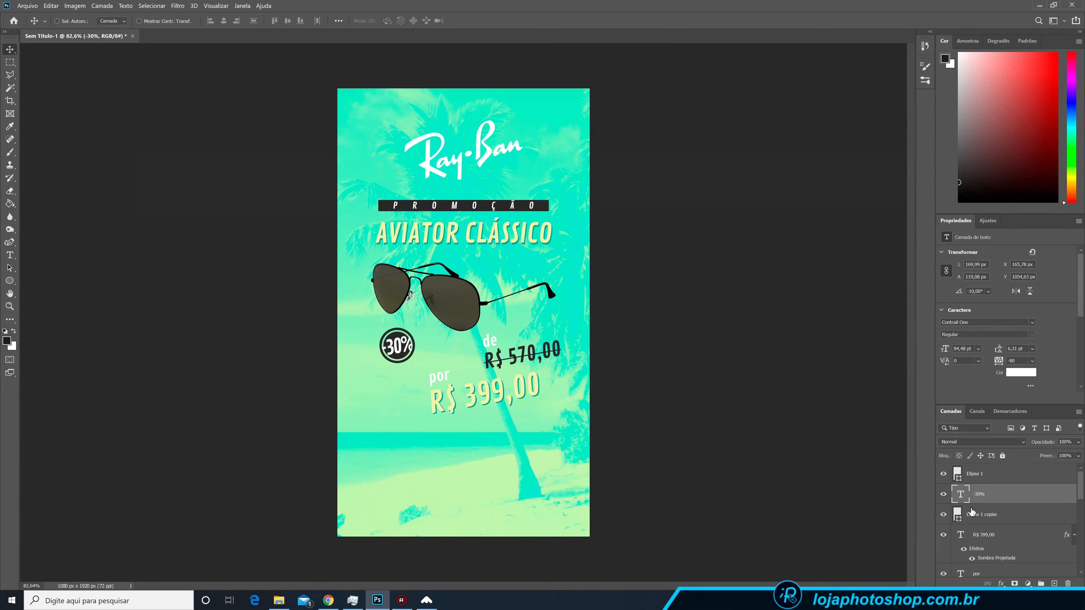
Enlarge the two circles and the -30% text together as one badge, with an outer ring about 198 px wide
{"action": "left_click", "coordinate": [985, 516]}
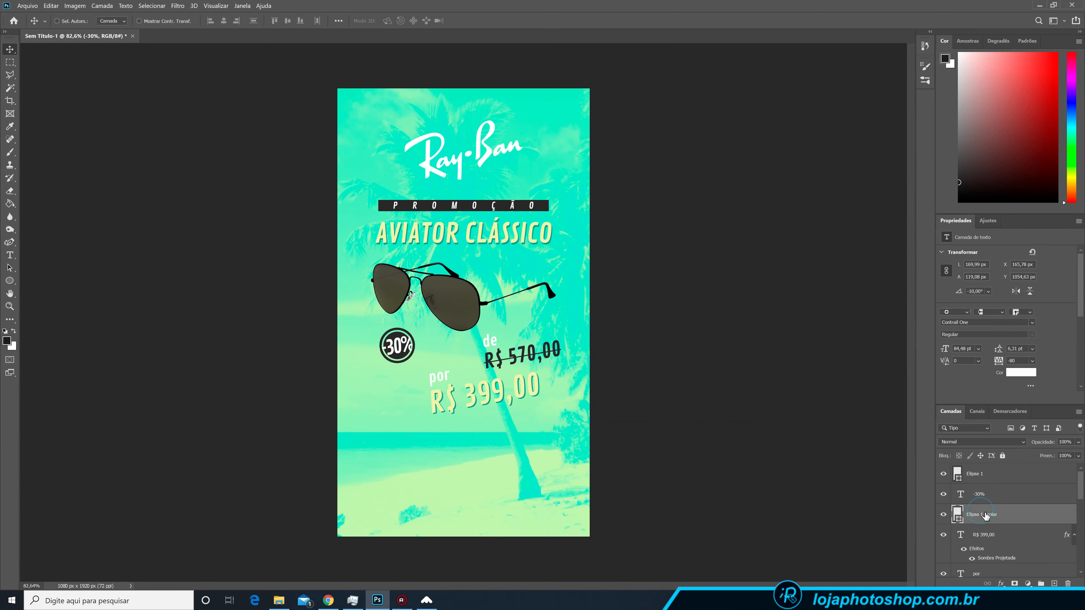
{"action": "left_click", "coordinate": [990, 478], "text": "shift"}
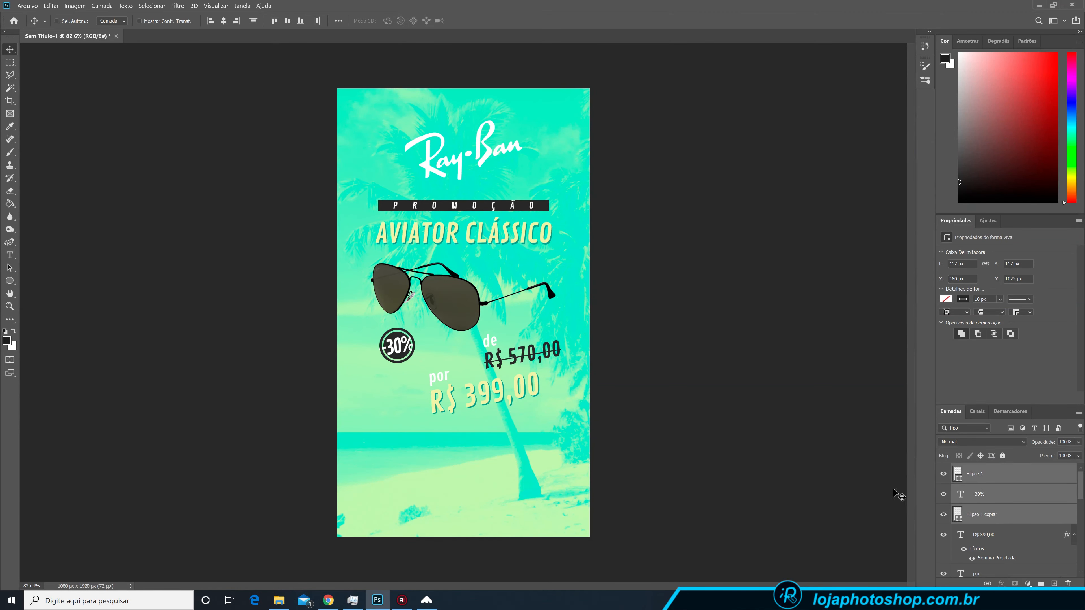
{"action": "mouse_move", "coordinate": [417, 359]}
{"action": "left_mouse_down"}
{"action": "mouse_move", "coordinate": [423, 335]}
{"action": "mouse_move", "coordinate": [560, 276]}
{"action": "mouse_move", "coordinate": [585, 188]}
{"action": "mouse_move", "coordinate": [598, 183]}
{"action": "mouse_move", "coordinate": [514, 248]}
{"action": "mouse_move", "coordinate": [408, 361]}
{"action": "mouse_move", "coordinate": [423, 348]}
{"action": "mouse_move", "coordinate": [390, 495]}
{"action": "mouse_move", "coordinate": [406, 383]}
{"action": "mouse_move", "coordinate": [436, 342]}
{"action": "mouse_move", "coordinate": [411, 363]}
{"action": "mouse_move", "coordinate": [420, 333]}
{"action": "mouse_move", "coordinate": [419, 370]}
{"action": "mouse_move", "coordinate": [417, 360]}
{"action": "left_mouse_up"}
{"action": "key", "text": "ctrl+t"}
{"action": "key", "text": "Return"}
{"action": "scroll", "coordinate": [417, 360], "scroll_direction": "up", "scroll_amount": 5}
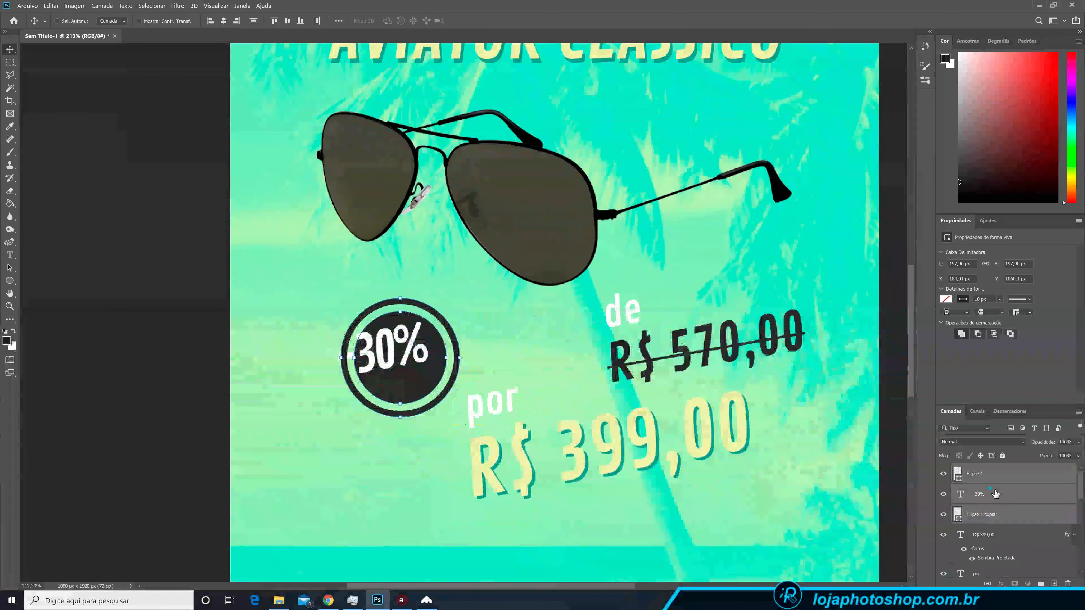
Enlarge the -30% text so it spans the full width of the badge's outer ring
{"action": "left_click", "coordinate": [993, 494]}
{"action": "key", "text": "ctrl+t"}
{"action": "mouse_move", "coordinate": [432, 392]}
{"action": "left_mouse_down"}
{"action": "mouse_move", "coordinate": [471, 410]}
{"action": "mouse_move", "coordinate": [449, 391]}
{"action": "left_mouse_up"}
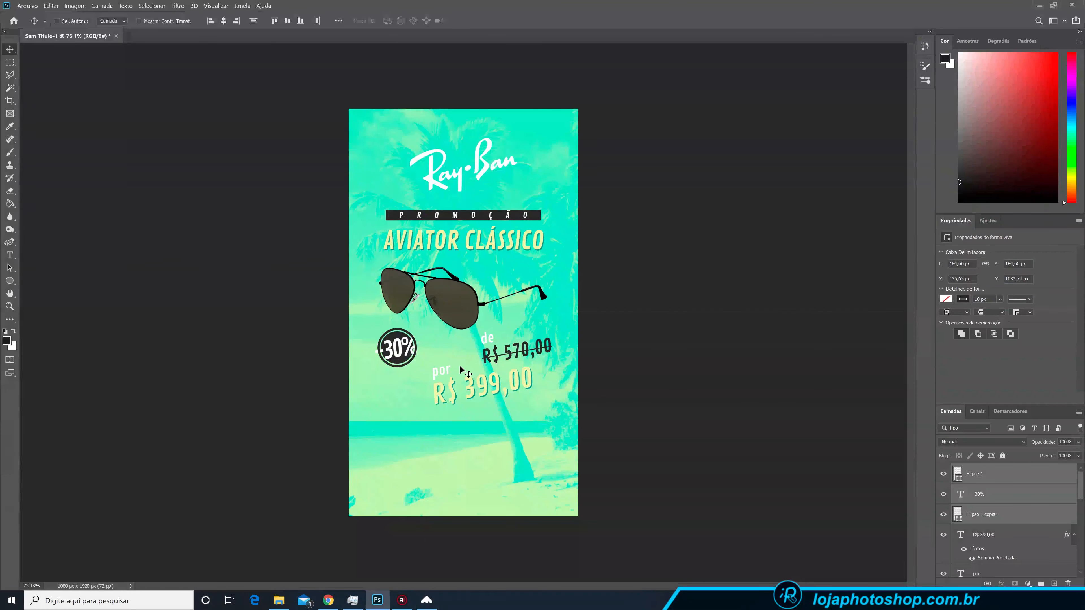
Create a new layer above the badge layers and ready a white 21 px soft round brush
{"action": "left_click", "coordinate": [1054, 584]}
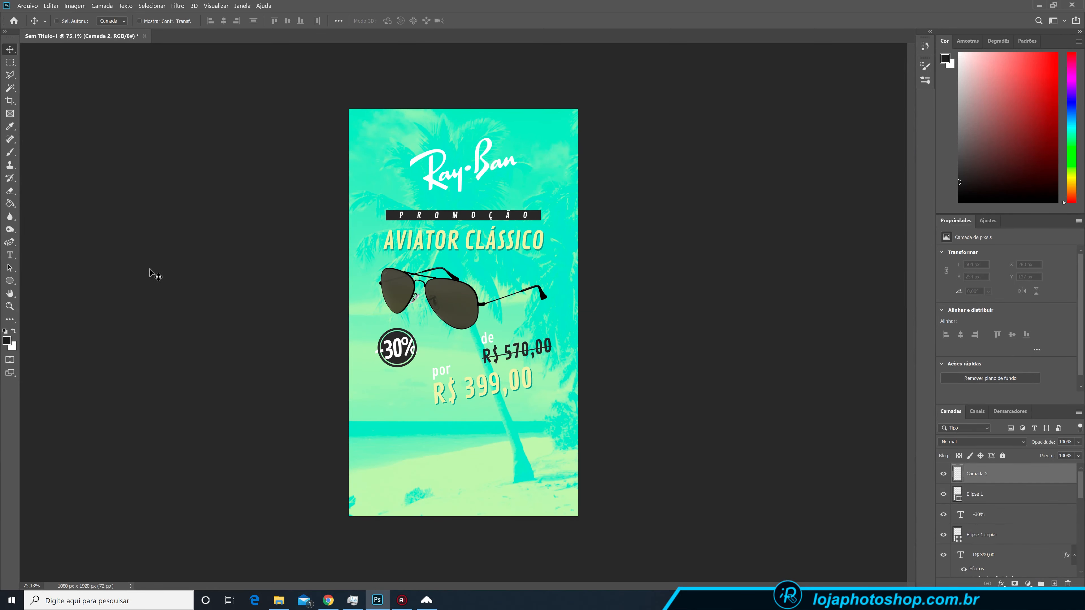
{"action": "left_click", "coordinate": [12, 155]}
{"action": "left_click", "coordinate": [11, 331]}
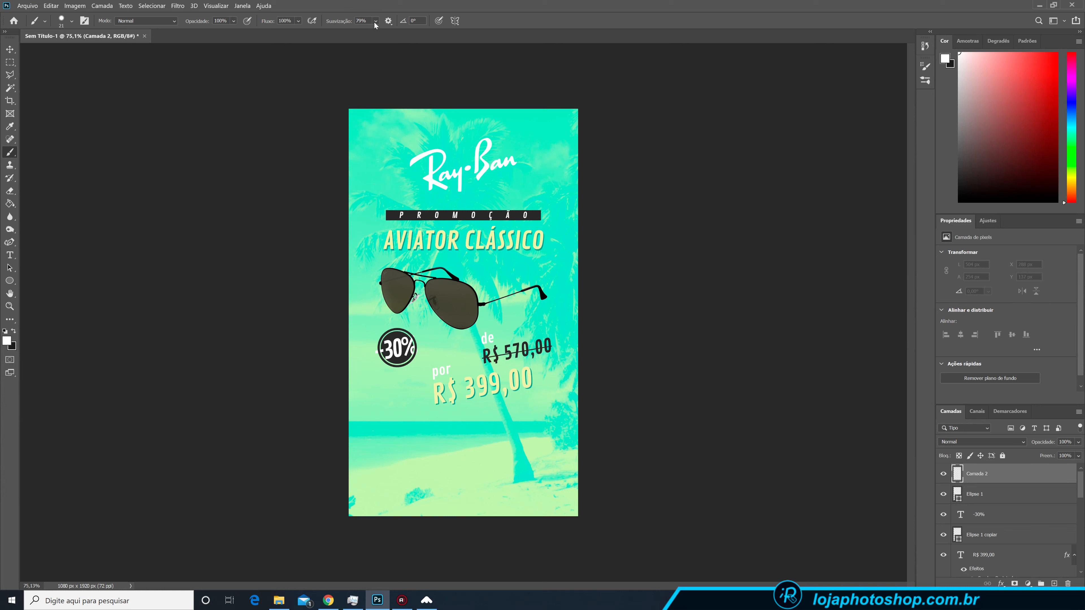
{"action": "right_click", "coordinate": [457, 405]}
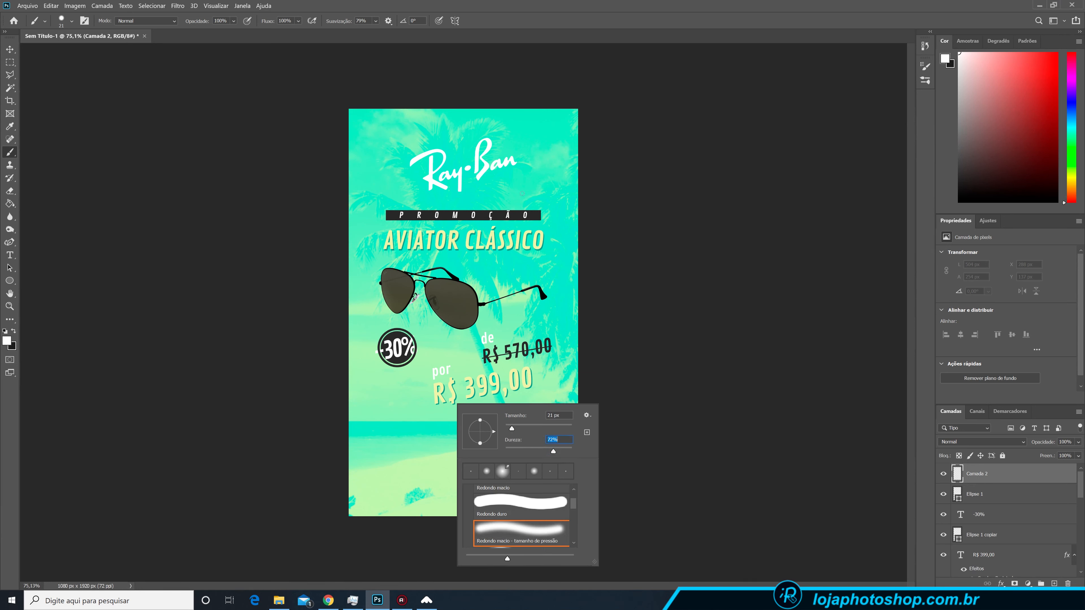
{"action": "key", "text": "Return"}
{"action": "mouse_move", "coordinate": [575, 438]}
{"action": "left_mouse_down"}
{"action": "mouse_move", "coordinate": [550, 423]}
{"action": "mouse_move", "coordinate": [504, 453]}
{"action": "mouse_move", "coordinate": [448, 417]}
{"action": "mouse_move", "coordinate": [396, 452]}
{"action": "left_mouse_up"}
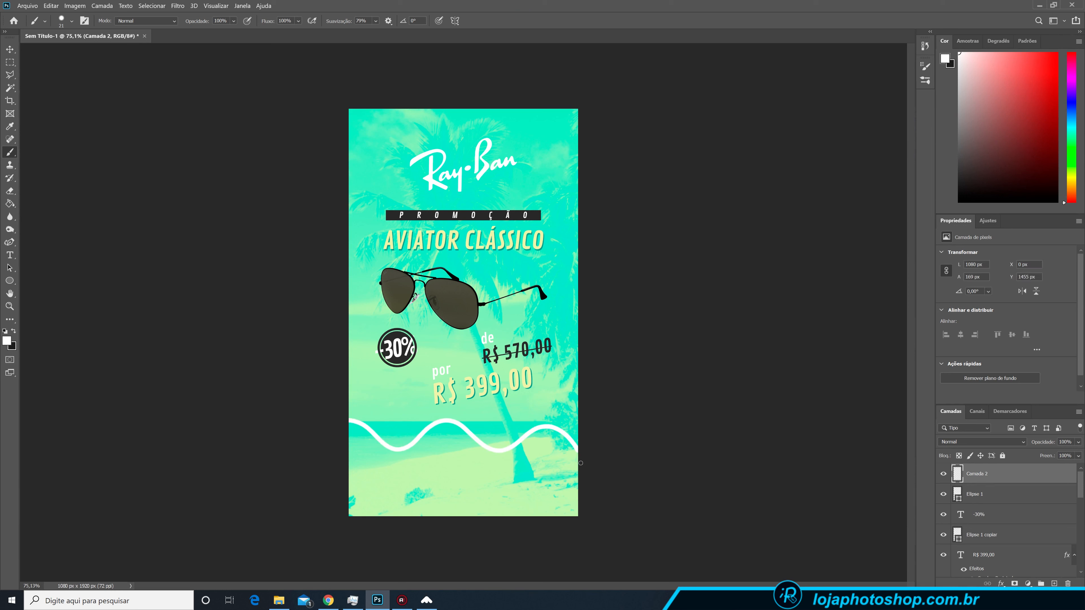
{"action": "key", "text": "ctrl+z"}
{"action": "mouse_move", "coordinate": [581, 454]}
{"action": "left_mouse_down"}
{"action": "mouse_move", "coordinate": [556, 427]}
{"action": "mouse_move", "coordinate": [508, 449]}
{"action": "left_mouse_up"}
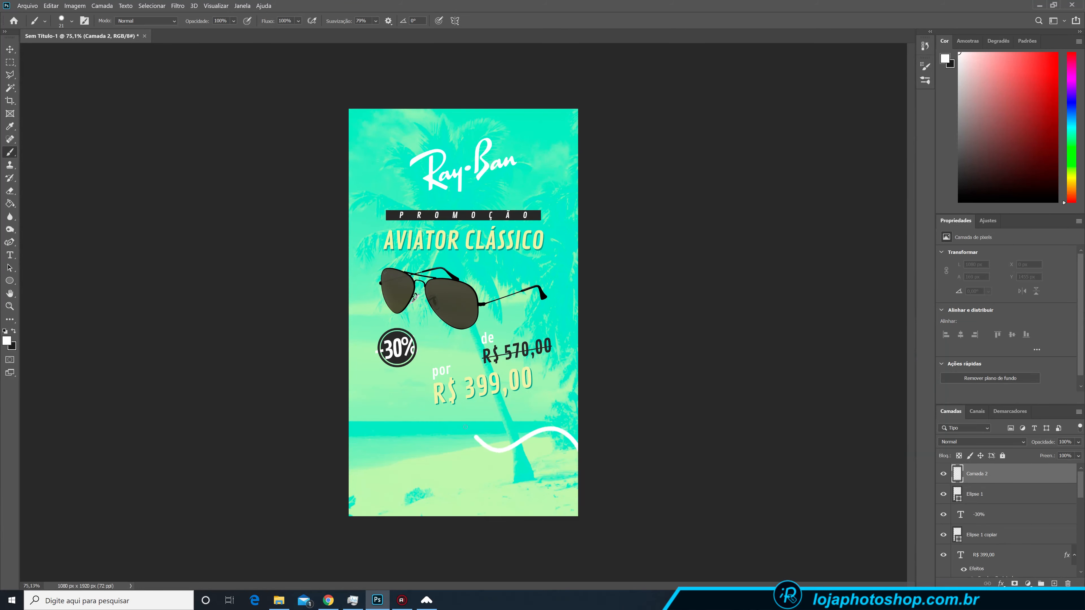
{"action": "left_click_drag", "start_coordinate": [400, 456], "coordinate": [394, 458]}
Paint four stacked white wavy lines, about 690 px wide and 353 px high overall, across the beach below the prices
{"action": "mouse_move", "coordinate": [551, 448]}
{"action": "left_mouse_down"}
{"action": "mouse_move", "coordinate": [503, 433]}
{"action": "mouse_move", "coordinate": [412, 447]}
{"action": "left_mouse_up"}
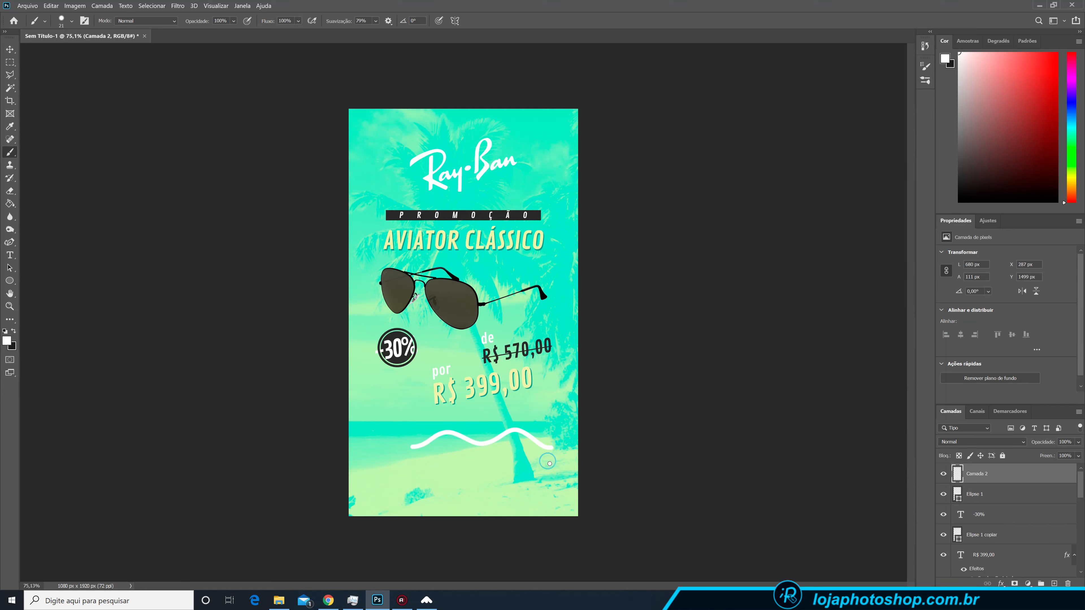
{"action": "mouse_move", "coordinate": [549, 463]}
{"action": "left_mouse_down"}
{"action": "mouse_move", "coordinate": [460, 448]}
{"action": "mouse_move", "coordinate": [406, 463]}
{"action": "left_mouse_up"}
{"action": "left_click_drag", "start_coordinate": [552, 479], "coordinate": [404, 479]}
{"action": "left_click_drag", "start_coordinate": [546, 500], "coordinate": [402, 496]}
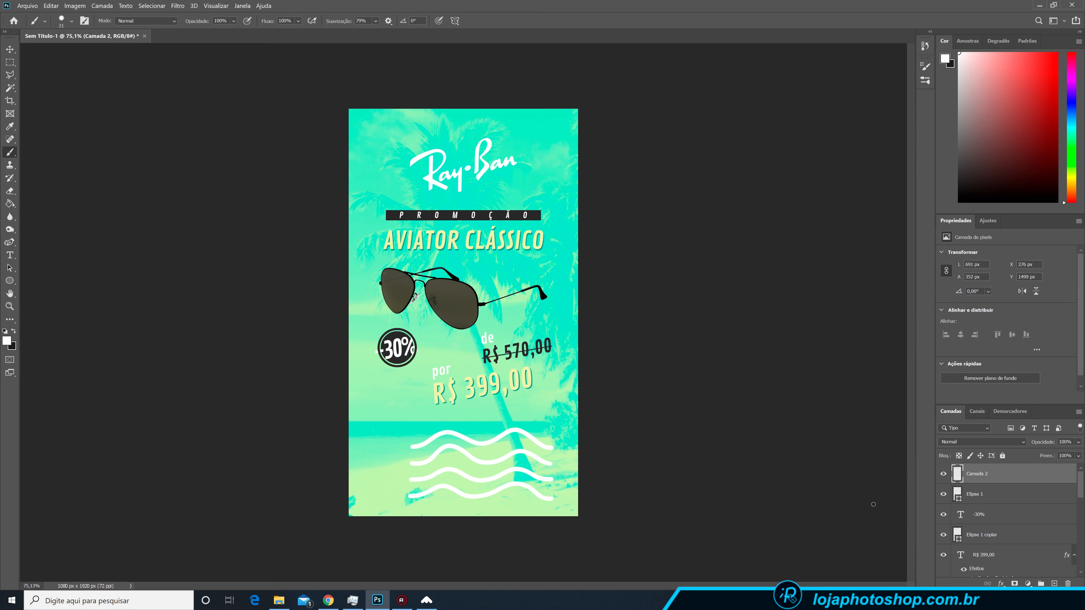
Duplicate the wavy lines layer and align the copy with the originals so the waves extend past the canvas's left edge
{"action": "key", "text": "ctrl+j"}
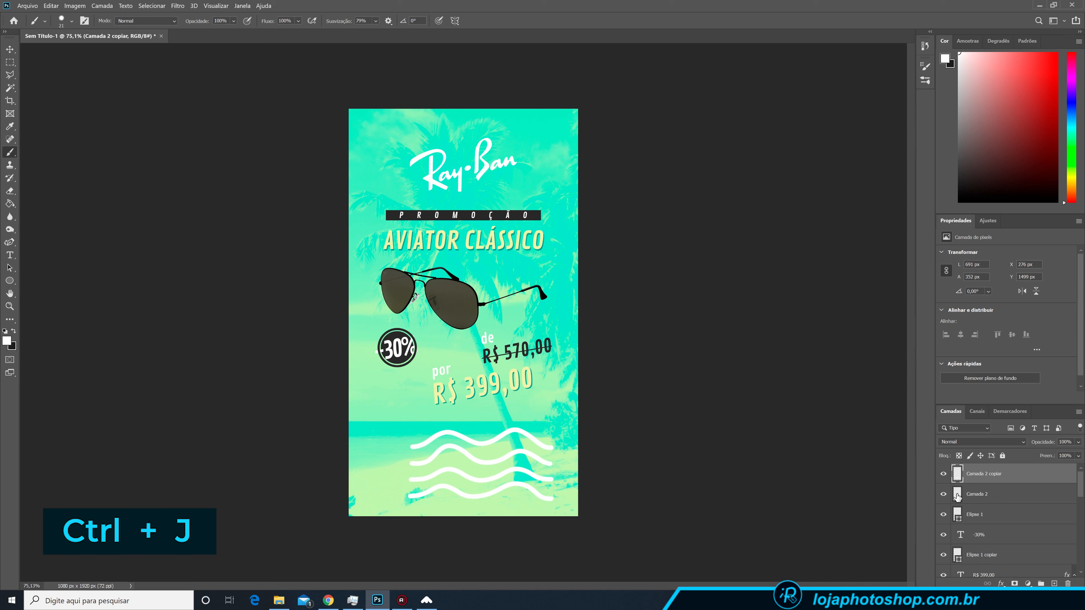
{"action": "key", "text": "v"}
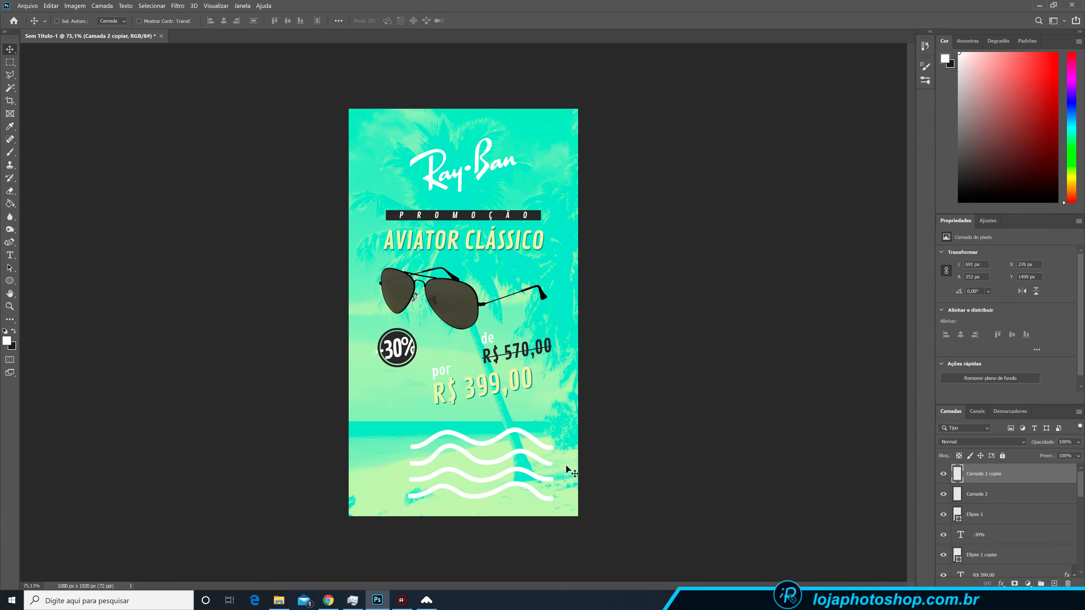
{"action": "left_click_drag", "start_coordinate": [532, 457], "coordinate": [398, 459]}
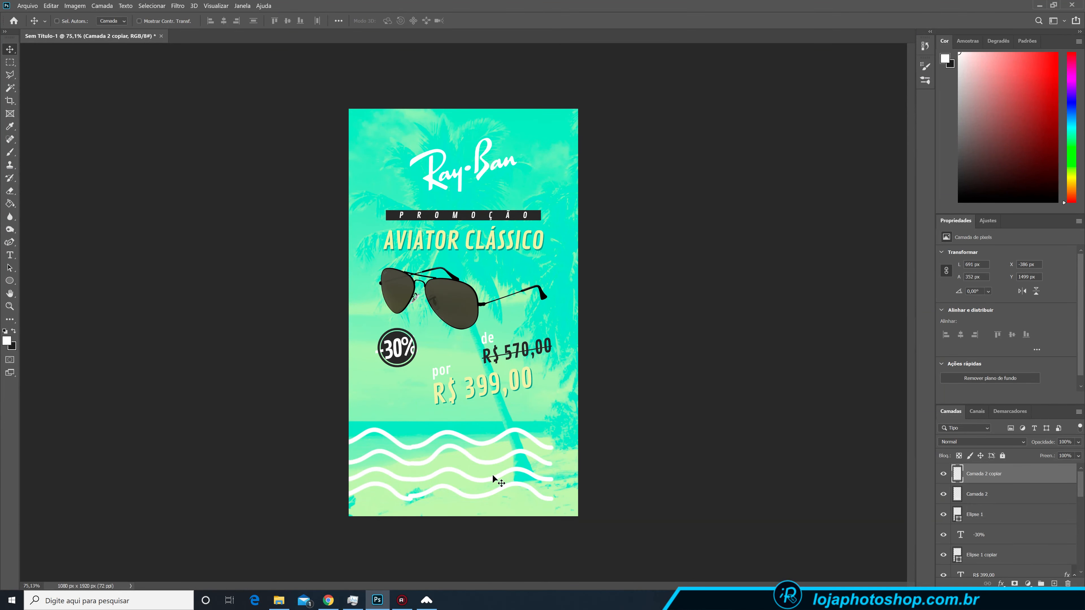
{"action": "key", "text": "Up"}
{"action": "key", "text": "Up"}
{"action": "key", "text": "Right"}
{"action": "key", "text": "Up"}
{"action": "key", "text": "Up"}
Erase the copied waves' mismatched ends where the third and fourth lines join the original lines
{"action": "scroll", "coordinate": [455, 482], "scroll_direction": "up", "scroll_amount": 6}
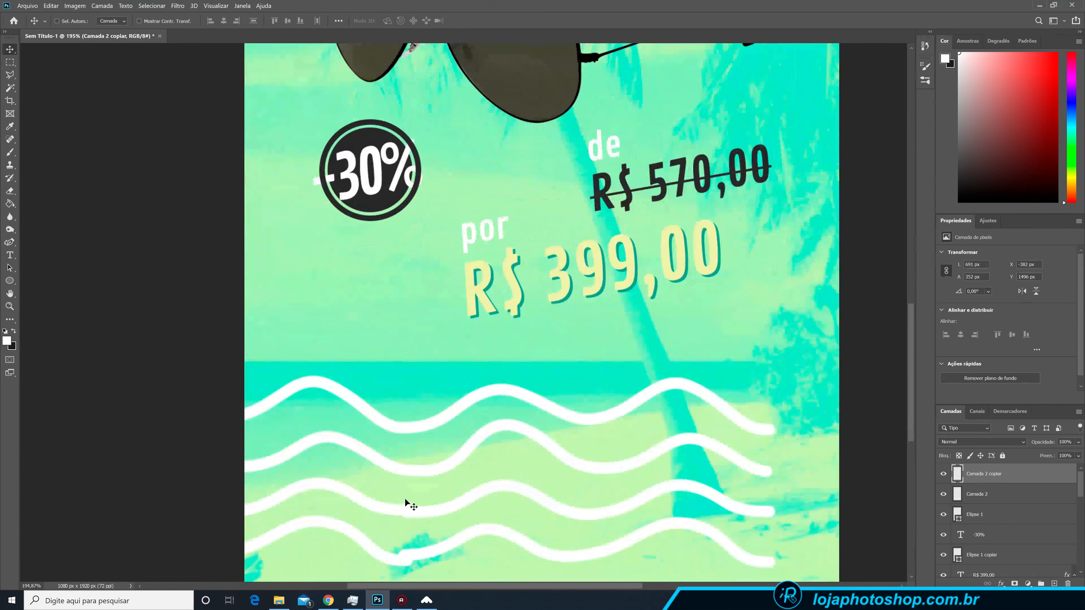
{"action": "scroll", "coordinate": [406, 505], "scroll_direction": "down", "scroll_amount": 1}
{"action": "scroll", "coordinate": [387, 514], "scroll_direction": "up", "scroll_amount": 2}
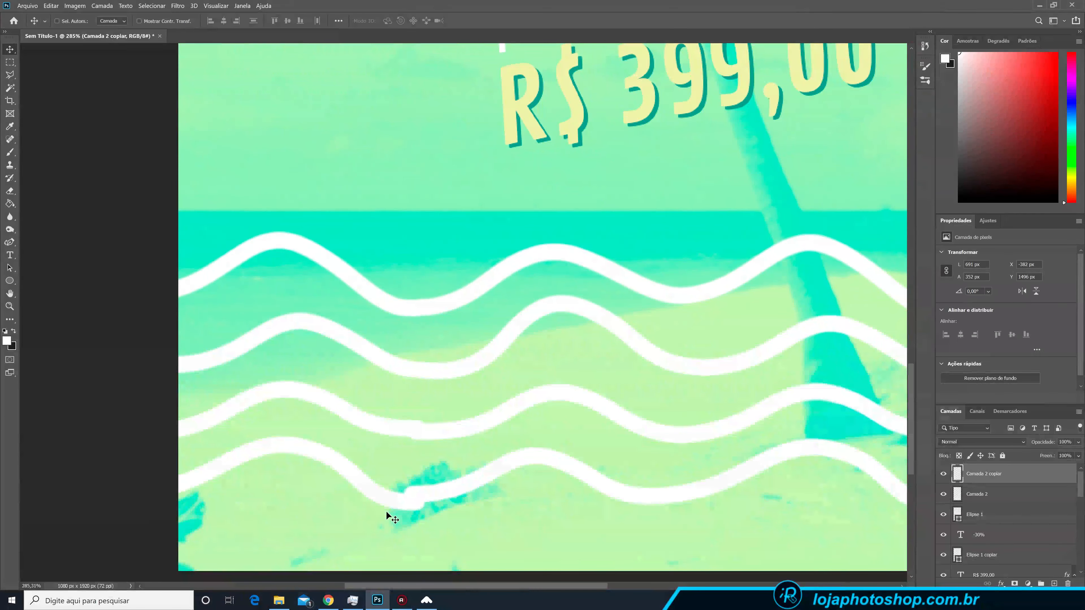
{"action": "left_click", "coordinate": [10, 191]}
{"action": "left_click_drag", "start_coordinate": [443, 422], "coordinate": [392, 422], "text": "alt"}
{"action": "mouse_move", "coordinate": [618, 409]}
{"action": "left_mouse_down", "text": "alt"}
{"action": "mouse_move", "coordinate": [570, 406]}
{"action": "mouse_move", "coordinate": [617, 407]}
{"action": "left_mouse_up", "text": "alt"}
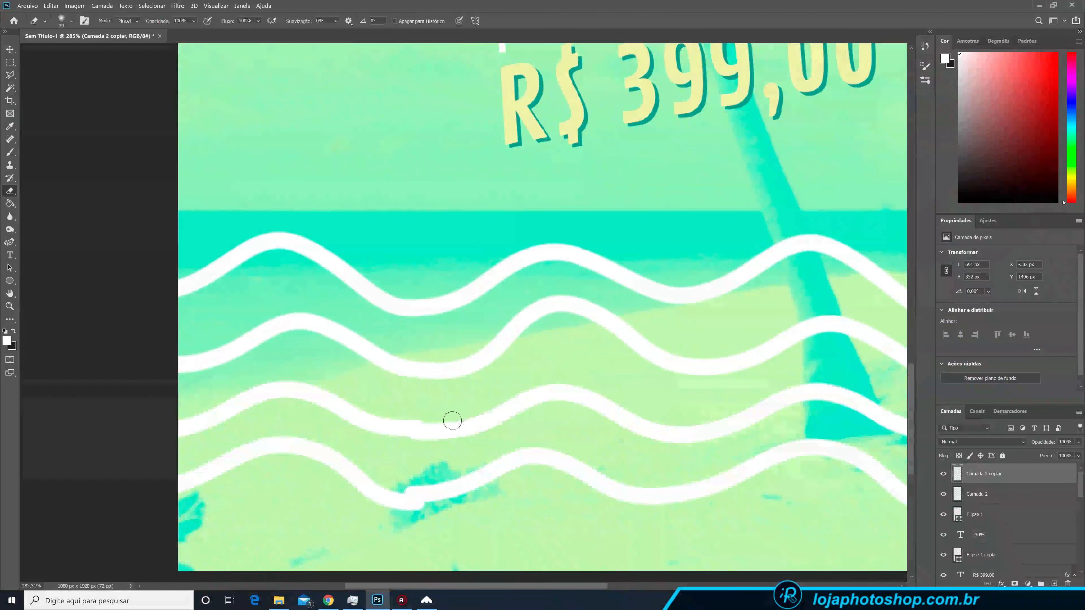
{"action": "left_click_drag", "start_coordinate": [420, 422], "coordinate": [390, 406]}
{"action": "mouse_move", "coordinate": [417, 443]}
{"action": "left_mouse_down"}
{"action": "mouse_move", "coordinate": [398, 415]}
{"action": "mouse_move", "coordinate": [406, 416]}
{"action": "mouse_move", "coordinate": [393, 414]}
{"action": "mouse_move", "coordinate": [407, 431]}
{"action": "mouse_move", "coordinate": [397, 423]}
{"action": "left_mouse_up"}
{"action": "mouse_move", "coordinate": [425, 481]}
{"action": "left_mouse_down"}
{"action": "mouse_move", "coordinate": [411, 519]}
{"action": "mouse_move", "coordinate": [408, 495]}
{"action": "mouse_move", "coordinate": [396, 510]}
{"action": "mouse_move", "coordinate": [410, 494]}
{"action": "mouse_move", "coordinate": [387, 495]}
{"action": "left_mouse_up"}
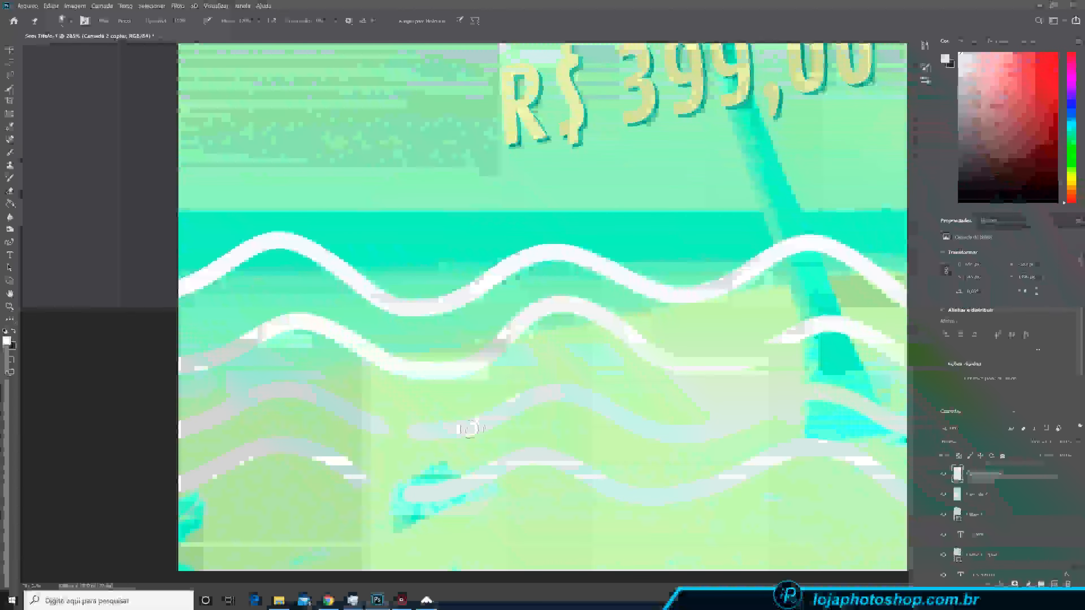
Repaint the gaps in the third and fourth wavy lines with smooth white strokes that join the copied and original lines
{"action": "left_click_drag", "start_coordinate": [356, 415], "coordinate": [434, 435]}
{"action": "key", "text": "ctrl+z"}
{"action": "key", "text": "ctrl+z"}
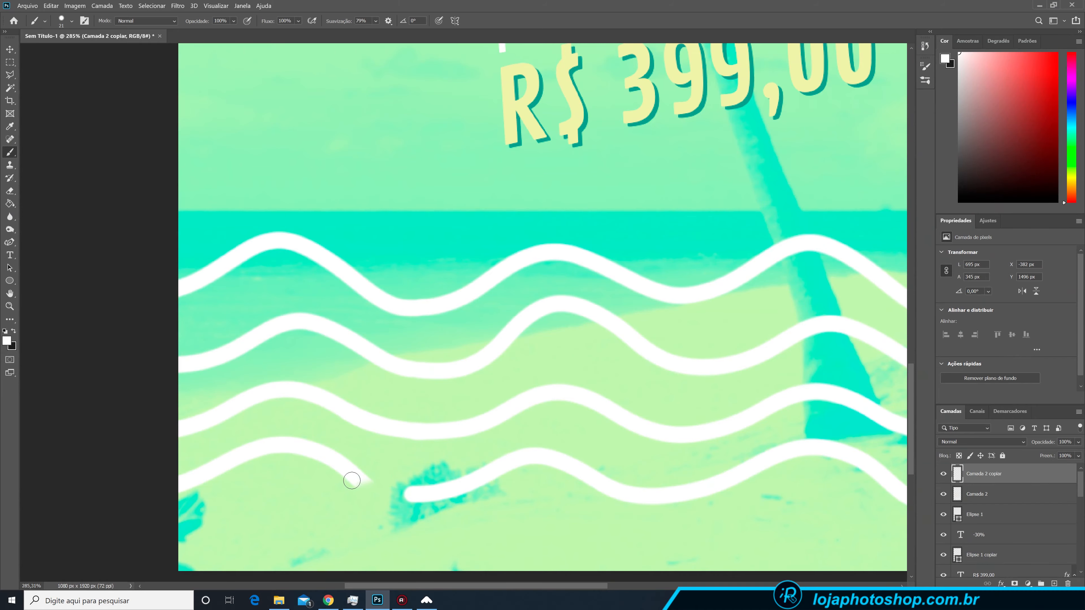
{"action": "mouse_move", "coordinate": [343, 464]}
{"action": "left_mouse_down"}
{"action": "mouse_move", "coordinate": [456, 514]}
{"action": "mouse_move", "coordinate": [442, 507]}
{"action": "left_mouse_up"}
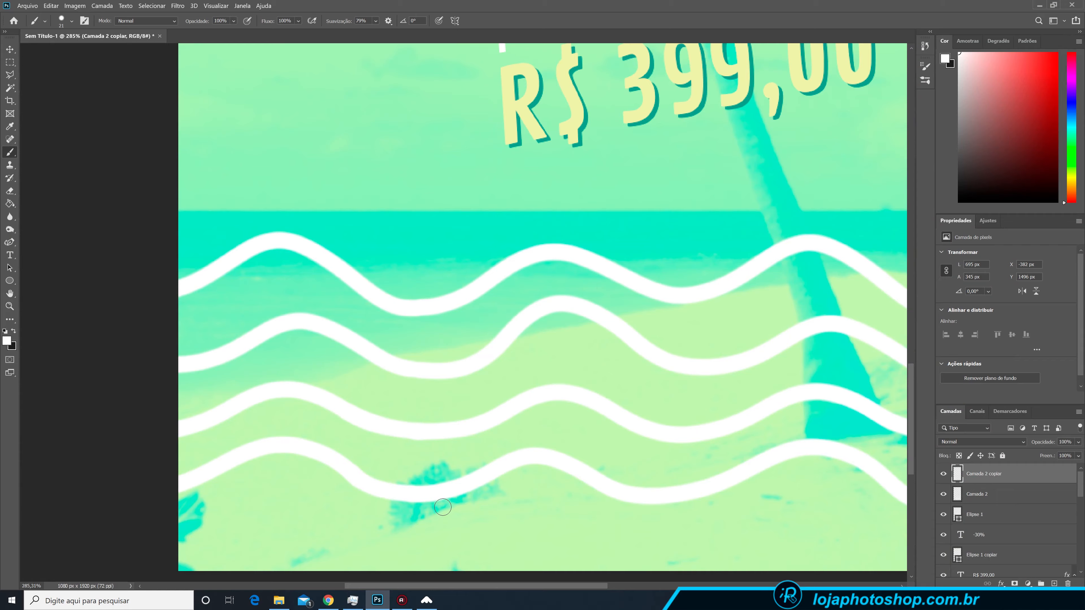
{"action": "key", "text": "ctrl+z"}
{"action": "mouse_move", "coordinate": [345, 466]}
{"action": "left_mouse_down"}
{"action": "mouse_move", "coordinate": [399, 496]}
{"action": "mouse_move", "coordinate": [435, 494]}
{"action": "left_mouse_up"}
{"action": "key", "text": "ctrl+0"}
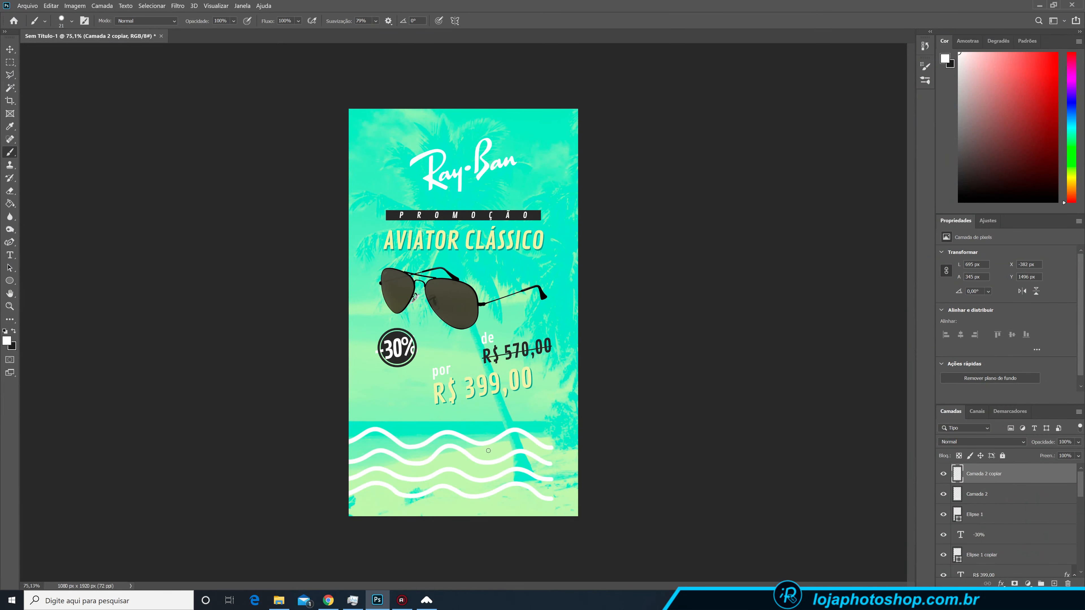
Move both wave layers together across the beach so the waves extend past the canvas's right edge
{"action": "left_click", "coordinate": [977, 496], "text": "shift"}
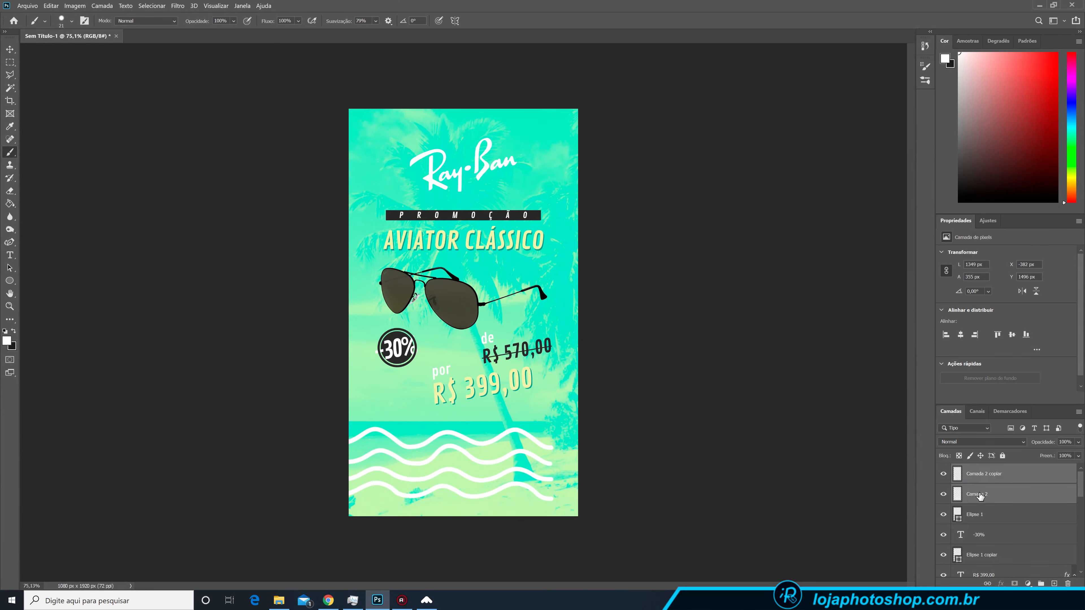
{"action": "key", "text": "v"}
{"action": "left_click_drag", "start_coordinate": [538, 474], "coordinate": [688, 477]}
Duplicate the copied waves layer and align the new copy at about X -331, Y 1502 px to continue the lines past the left edge
{"action": "left_click", "coordinate": [1004, 478]}
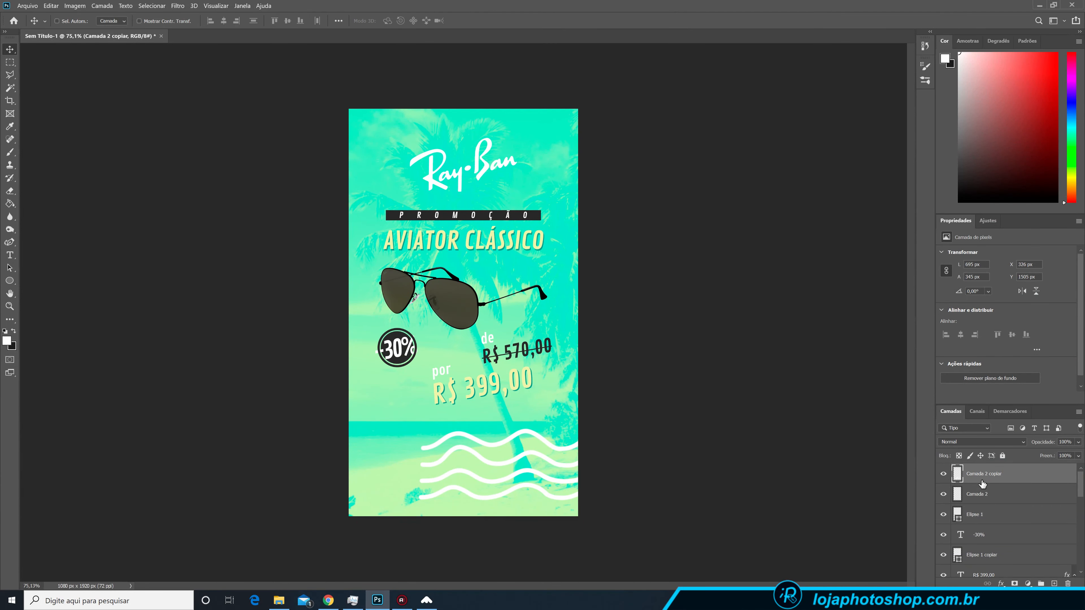
{"action": "key", "text": "ctrl+j"}
{"action": "left_click_drag", "start_coordinate": [552, 478], "coordinate": [385, 469]}
{"action": "key", "text": "Right"}
{"action": "key", "text": "Right"}
{"action": "key", "text": "Right"}
{"action": "key", "text": "Right"}
{"action": "key", "text": "Right"}
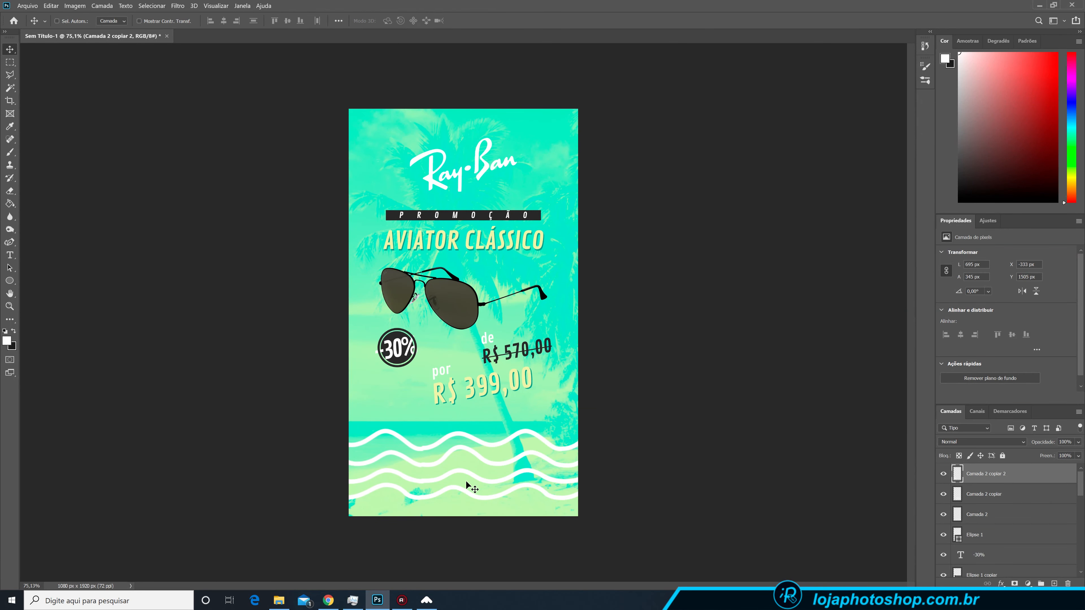
{"action": "key", "text": "Up"}
{"action": "key", "text": "Up"}
{"action": "key", "text": "Up"}
{"action": "key", "text": "Right"}
{"action": "key", "text": "Right"}
{"action": "key", "text": "Right"}
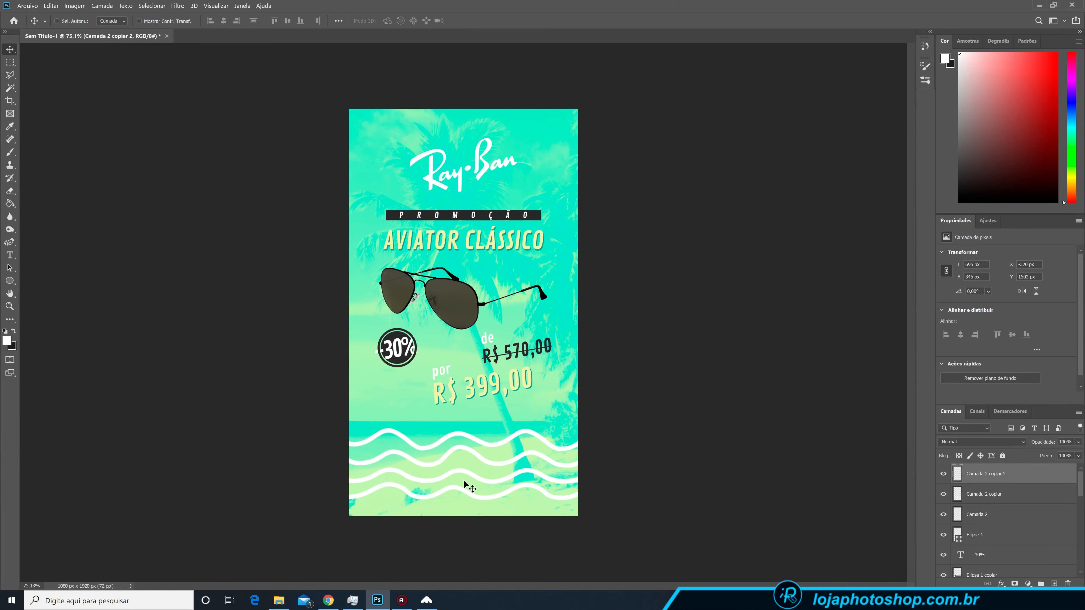
{"action": "key", "text": "Left"}
{"action": "key", "text": "Left"}
{"action": "key", "text": "Left"}
{"action": "key", "text": "Left"}
{"action": "key", "text": "Up"}
{"action": "scroll", "coordinate": [392, 494], "scroll_direction": "up", "scroll_amount": 4}
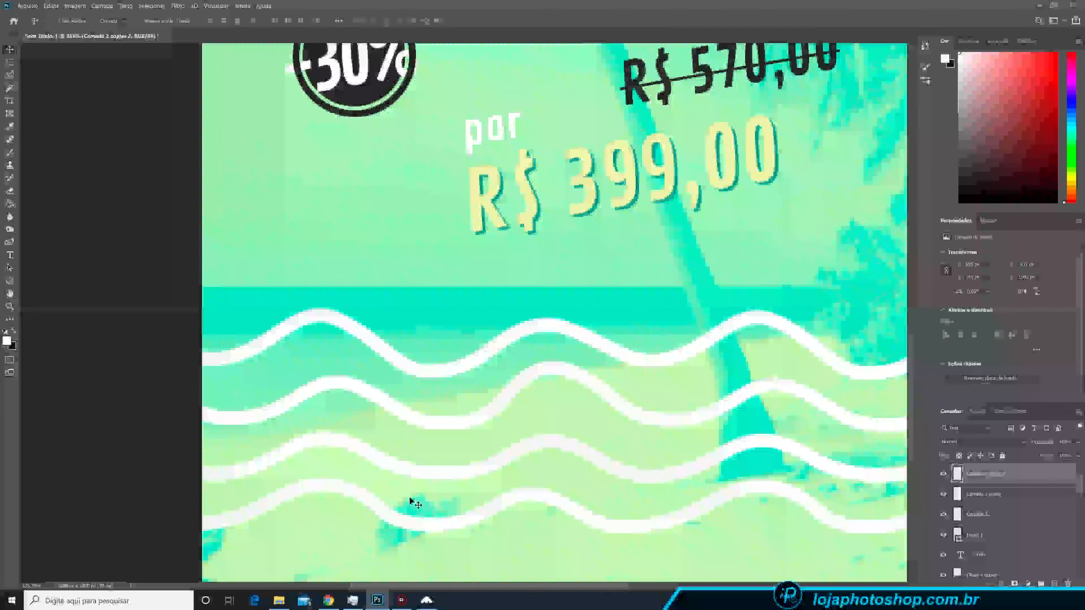
{"action": "scroll", "coordinate": [479, 476], "scroll_direction": "down", "scroll_amount": 4}
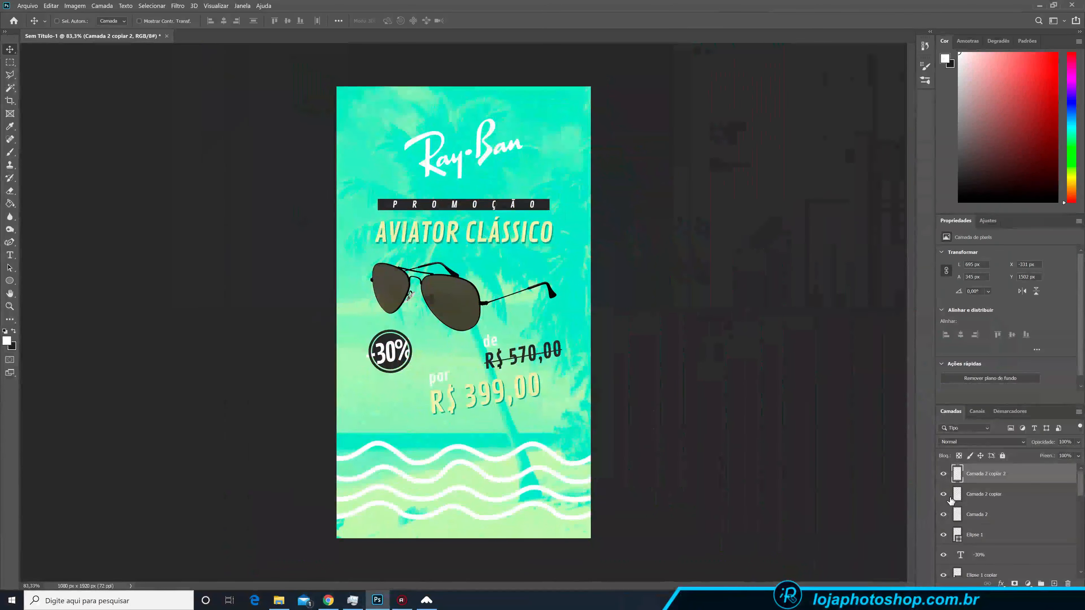
Shift the three wave layers left to about X -486 px and place another copy of the leftmost waves beyond the canvas's left edge
{"action": "left_click", "coordinate": [991, 520], "text": "shift"}
{"action": "left_click_drag", "start_coordinate": [575, 514], "coordinate": [363, 498]}
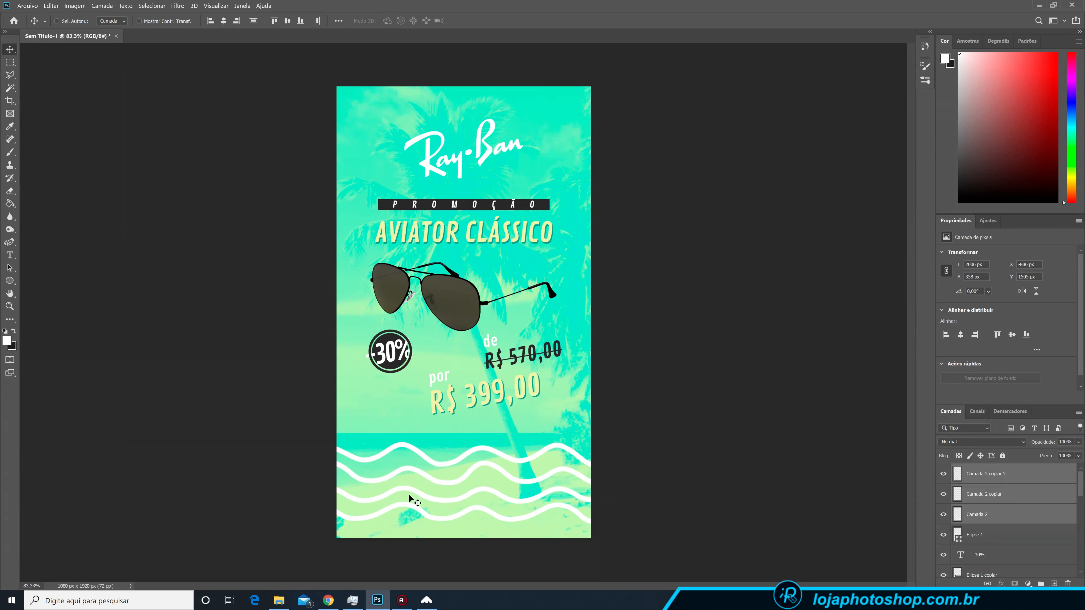
{"action": "left_click", "coordinate": [991, 475]}
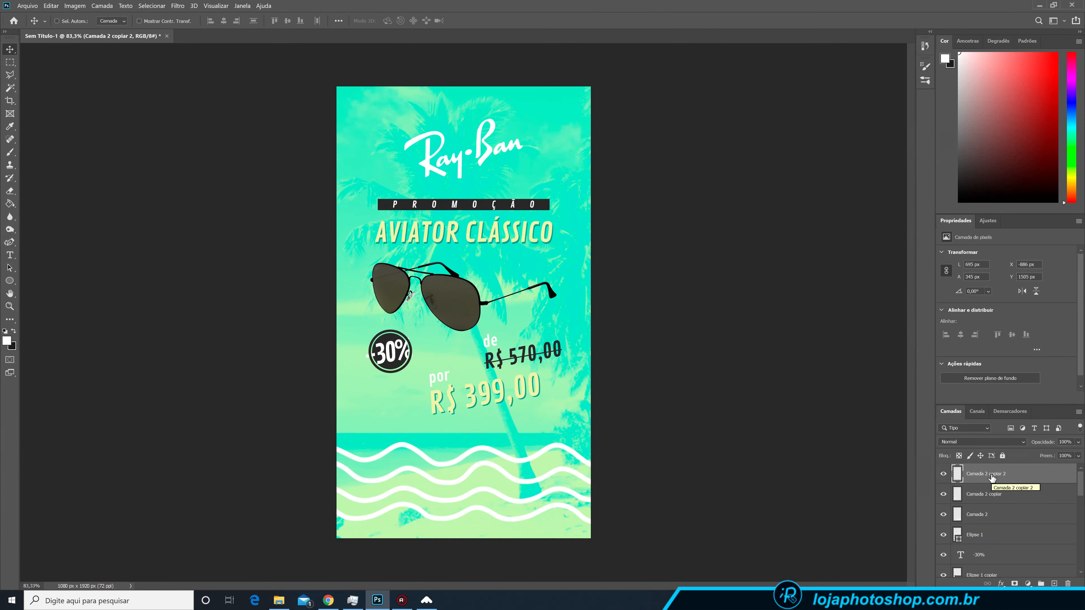
{"action": "key", "text": "ctrl+j"}
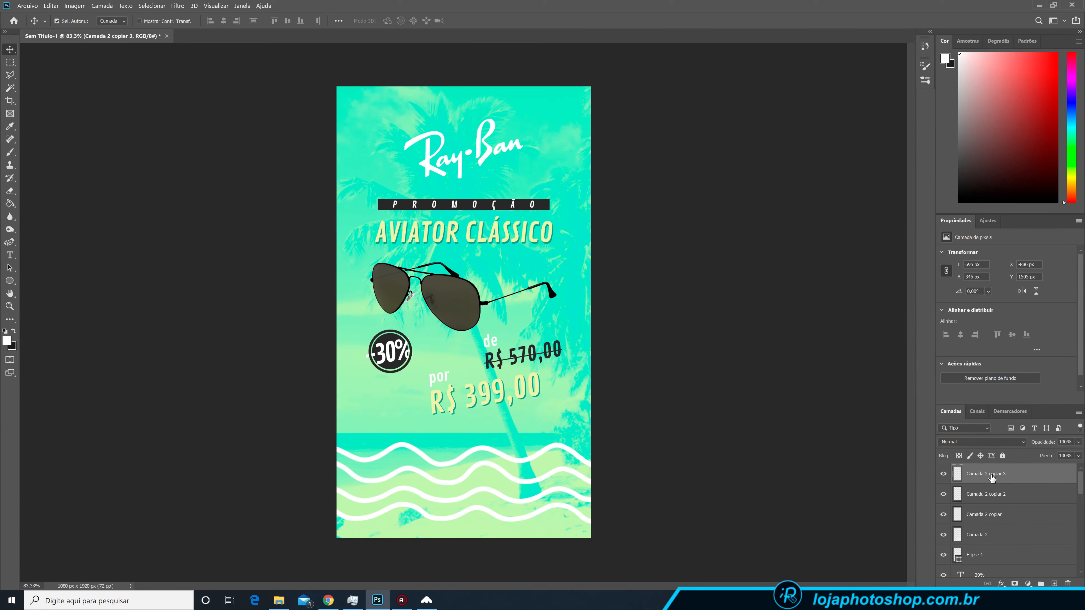
{"action": "left_click_drag", "start_coordinate": [448, 481], "coordinate": [290, 475]}
Move all four wave layers right and align the newest copy with the neighbouring lines at about X -110, Y 1498 px
{"action": "left_click", "coordinate": [997, 535], "text": "shift"}
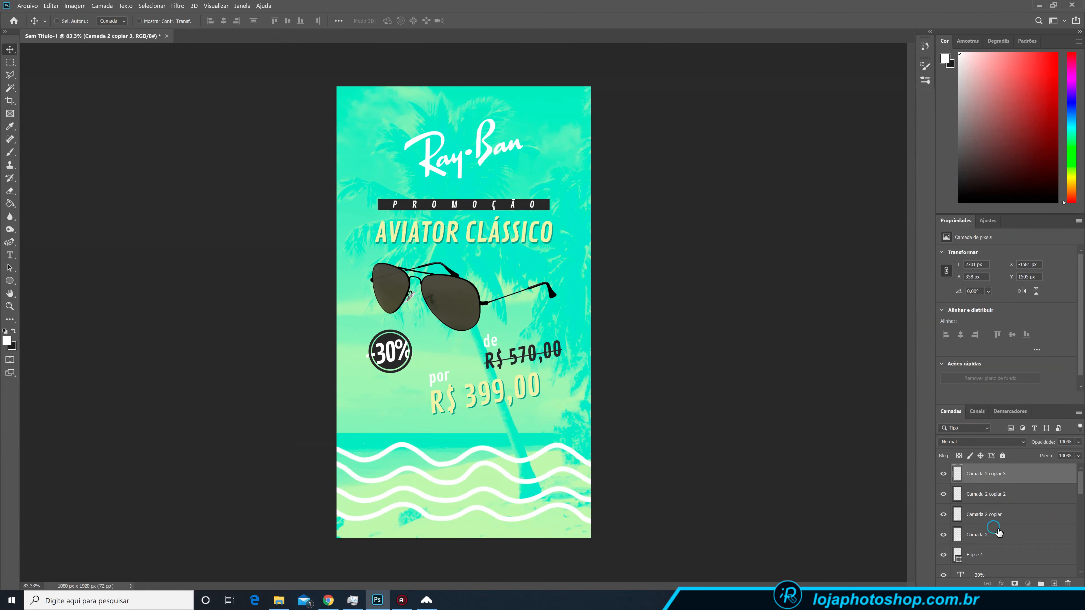
{"action": "left_click_drag", "start_coordinate": [527, 518], "coordinate": [867, 517]}
{"action": "left_click", "coordinate": [994, 485]}
{"action": "left_click_drag", "start_coordinate": [450, 486], "coordinate": [465, 484]}
{"action": "key", "text": "Up"}
{"action": "key", "text": "Up"}
{"action": "key", "text": "Up"}
{"action": "key", "text": "Up"}
{"action": "key", "text": "Right"}
{"action": "key", "text": "Right"}
{"action": "key", "text": "Right"}
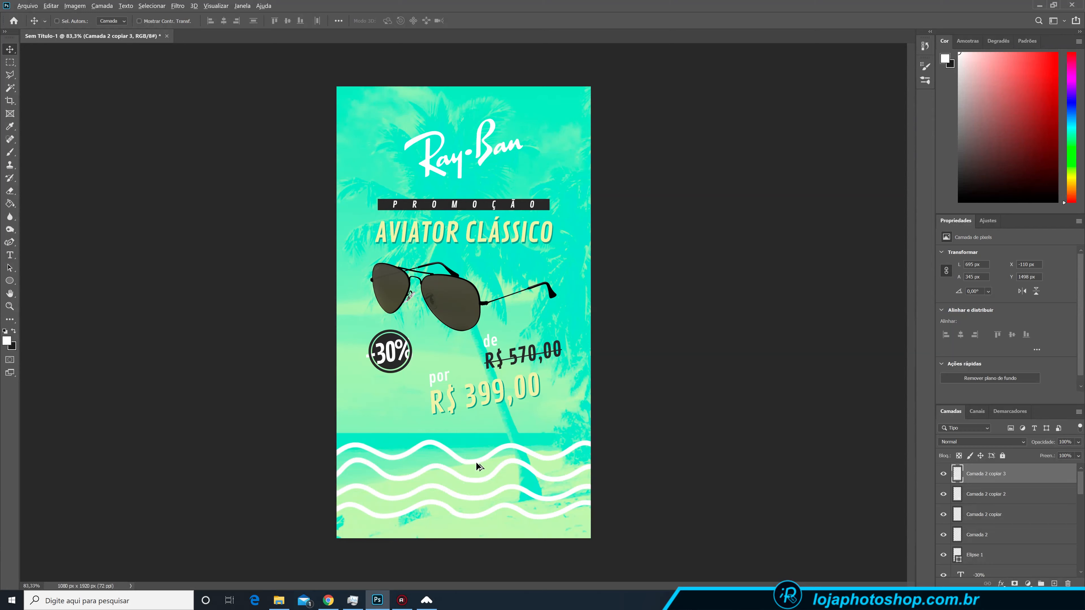
{"action": "scroll", "coordinate": [472, 467], "scroll_direction": "down", "scroll_amount": 3}
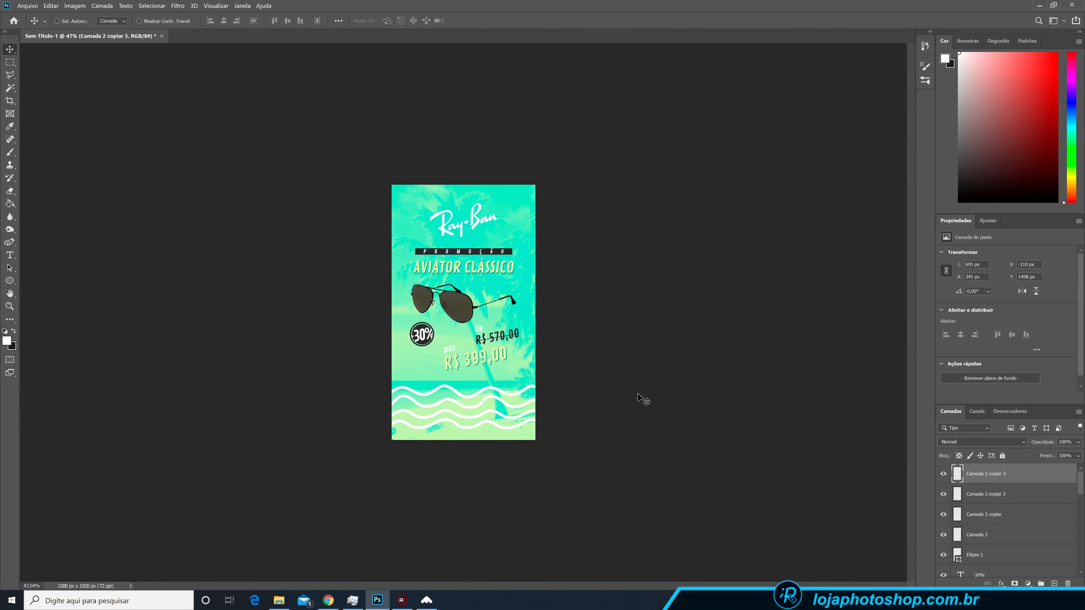
{"action": "scroll", "coordinate": [530, 423], "scroll_direction": "up", "scroll_amount": 2}
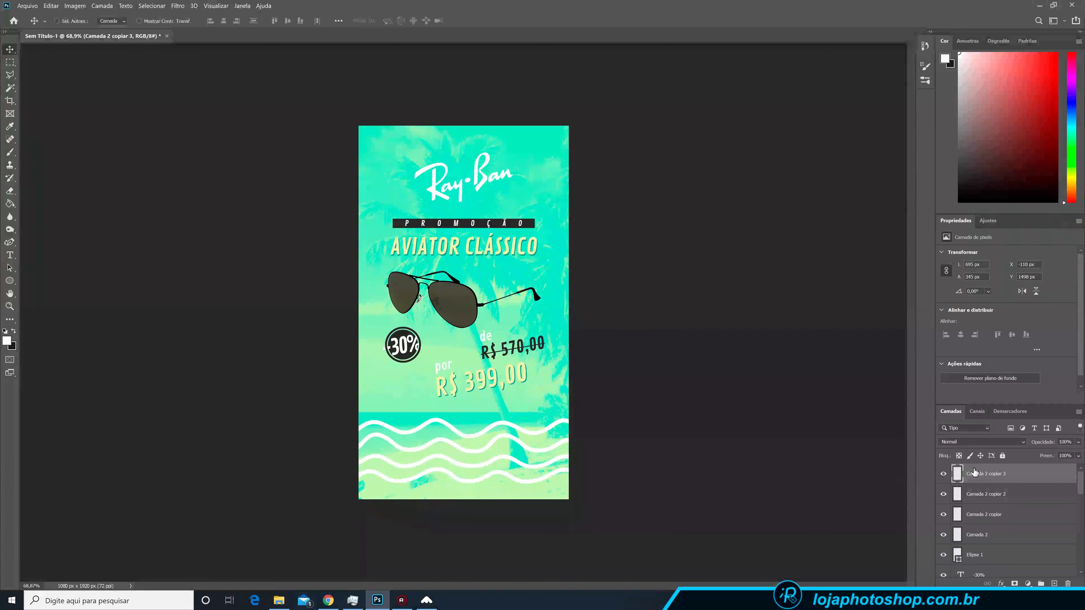
Merge the four wave layers into one and reposition the merged waves at about X -31, Y 1505 px
{"action": "left_click", "coordinate": [997, 541], "text": "shift"}
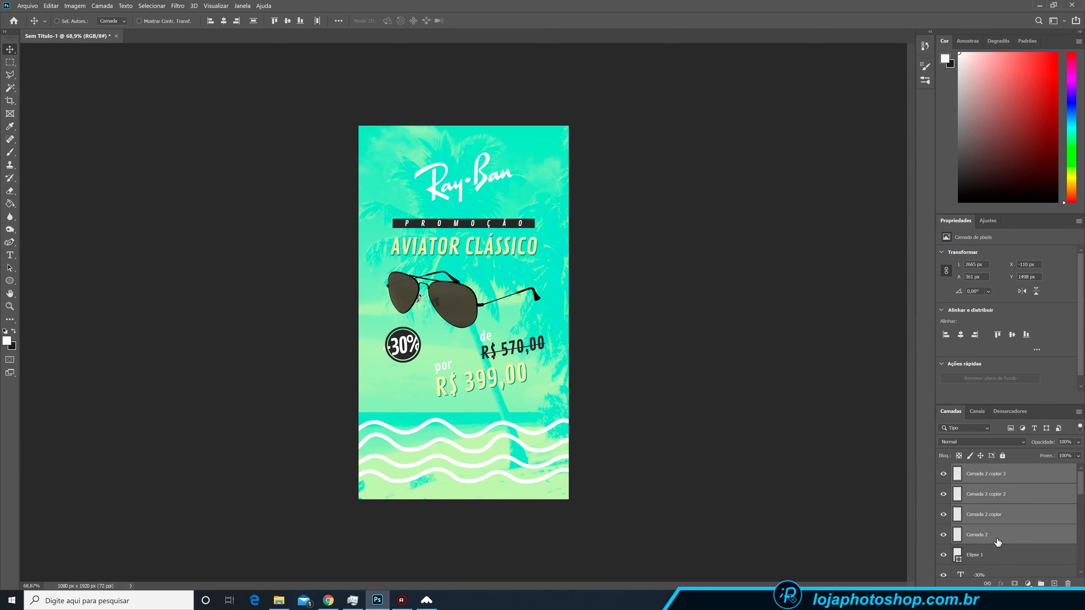
{"action": "key", "text": "ctrl+e"}
{"action": "mouse_move", "coordinate": [561, 472]}
{"action": "left_mouse_down"}
{"action": "mouse_move", "coordinate": [279, 472]}
{"action": "mouse_move", "coordinate": [512, 481]}
{"action": "mouse_move", "coordinate": [576, 460]}
{"action": "mouse_move", "coordinate": [613, 480]}
{"action": "mouse_move", "coordinate": [572, 457]}
{"action": "mouse_move", "coordinate": [439, 455]}
{"action": "mouse_move", "coordinate": [641, 455]}
{"action": "mouse_move", "coordinate": [570, 462]}
{"action": "left_mouse_up"}
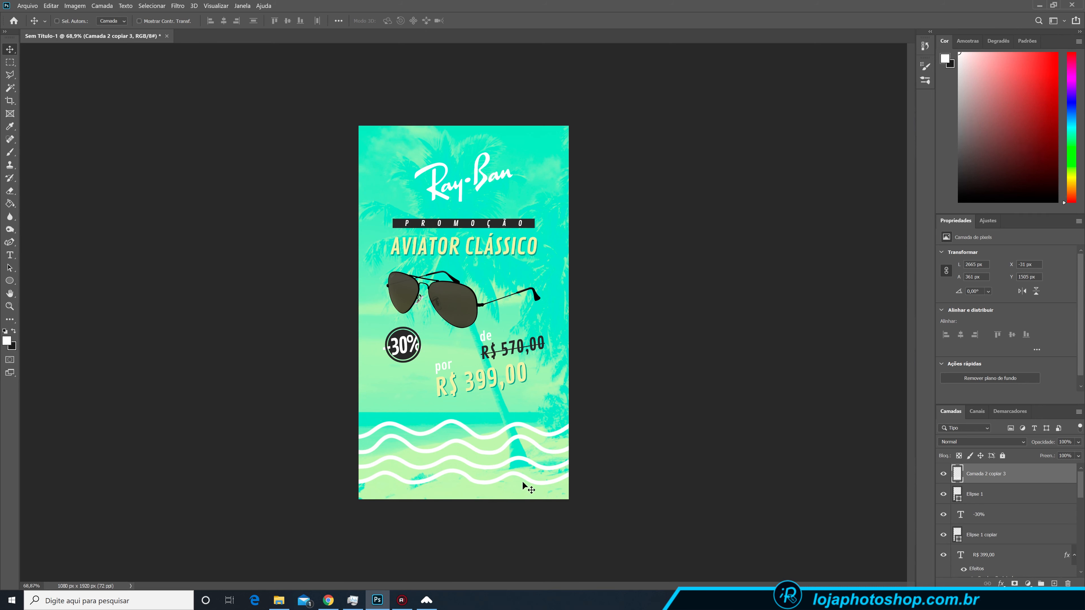
On a new layer, brush an upward chevron about 176 × 123 px over the upper waves in the PROMOÇÃO bar's dark color
{"action": "left_click", "coordinate": [1054, 584]}
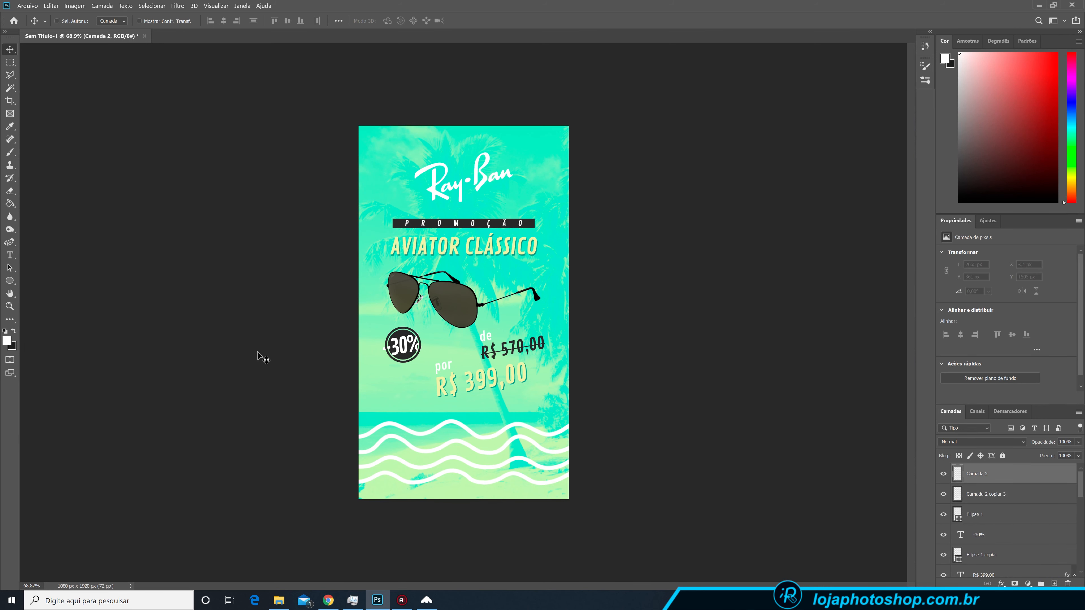
{"action": "left_click", "coordinate": [10, 153]}
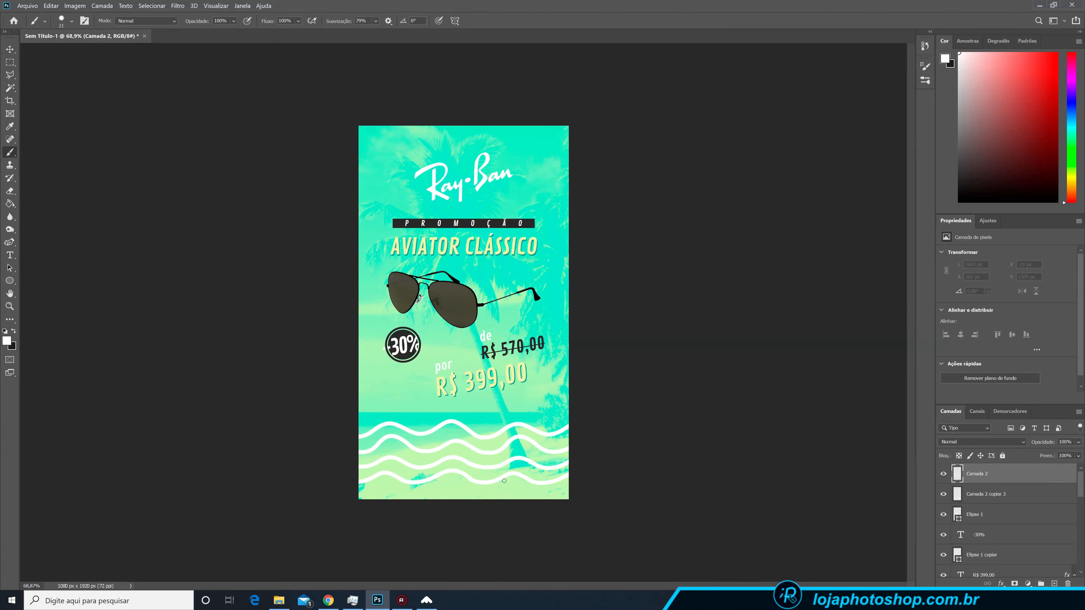
{"action": "left_click", "coordinate": [417, 223], "text": "alt"}
{"action": "scroll", "coordinate": [454, 349], "scroll_direction": "up", "scroll_amount": 3}
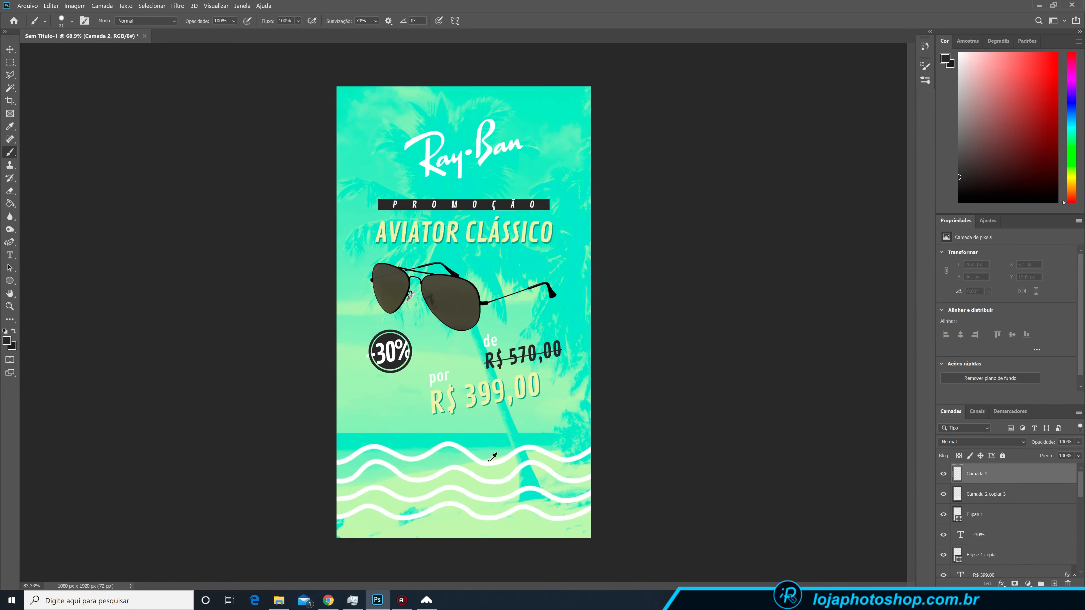
{"action": "mouse_move", "coordinate": [444, 469]}
{"action": "left_mouse_down"}
{"action": "mouse_move", "coordinate": [460, 453]}
{"action": "mouse_move", "coordinate": [478, 489]}
{"action": "left_mouse_up"}
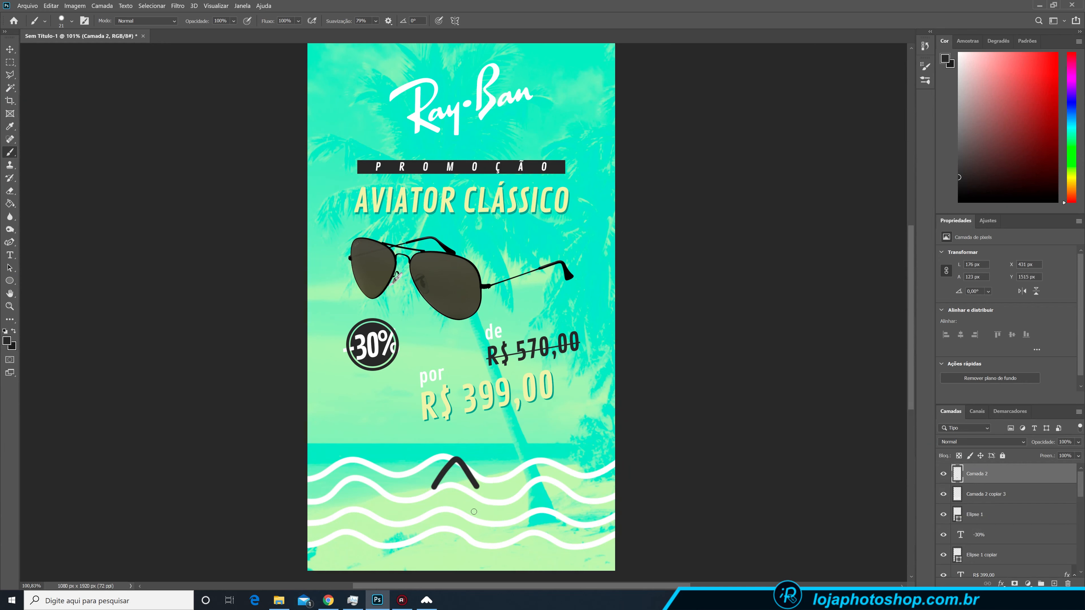
On another new layer, brush a smaller upward chevron about 134 × 103 px just below the first one
{"action": "mouse_move", "coordinate": [438, 508]}
{"action": "left_mouse_down"}
{"action": "mouse_move", "coordinate": [457, 480]}
{"action": "mouse_move", "coordinate": [474, 512]}
{"action": "left_mouse_up"}
{"action": "key", "text": "ctrl+z"}
{"action": "left_click", "coordinate": [1054, 584]}
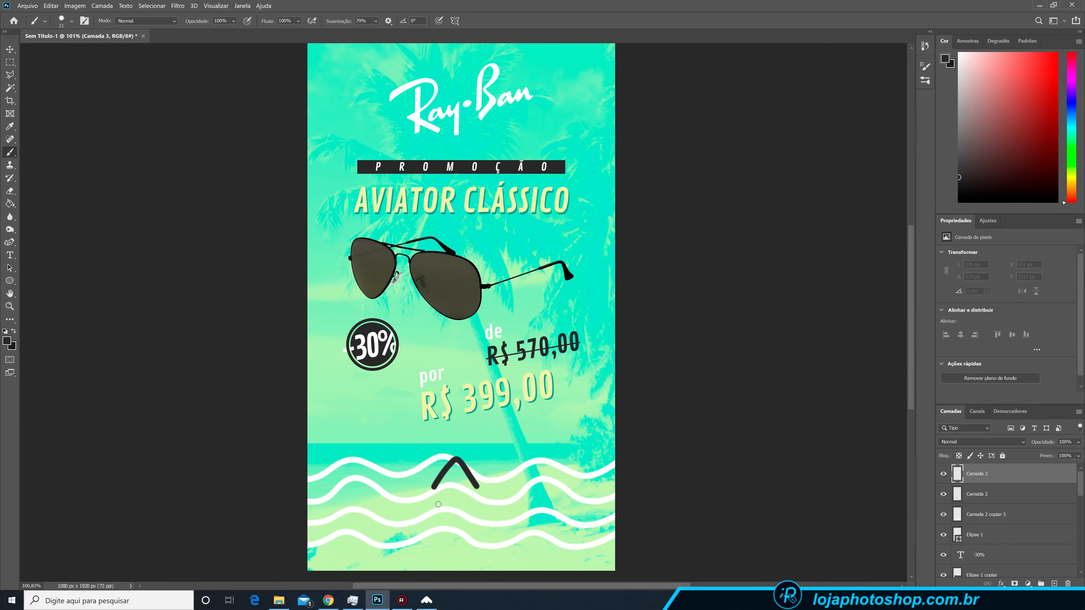
{"action": "mouse_move", "coordinate": [444, 497]}
{"action": "left_mouse_down"}
{"action": "mouse_move", "coordinate": [455, 481]}
{"action": "mouse_move", "coordinate": [474, 510]}
{"action": "mouse_move", "coordinate": [440, 502]}
{"action": "mouse_move", "coordinate": [460, 478]}
{"action": "mouse_move", "coordinate": [474, 512]}
{"action": "mouse_move", "coordinate": [445, 497]}
{"action": "mouse_move", "coordinate": [456, 481]}
{"action": "mouse_move", "coordinate": [472, 509]}
{"action": "left_mouse_up"}
{"action": "key", "text": "ctrl+z"}
{"action": "key", "text": "ctrl+z"}
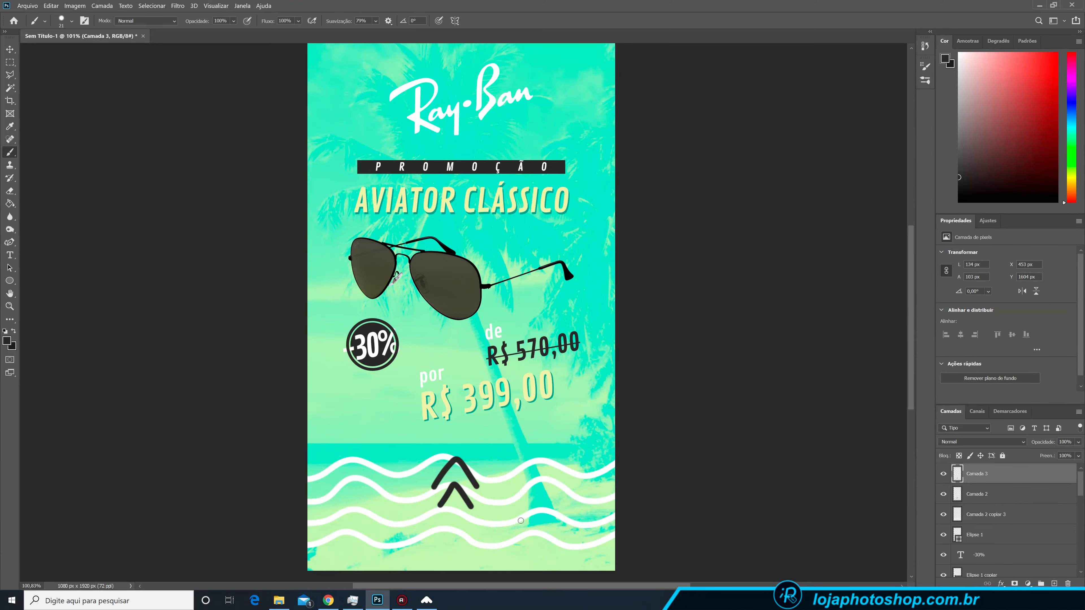
Nudge the smaller chevron up and slightly right to about X 454, Y 1596 px to line it up with the larger one
{"action": "key", "text": "v"}
{"action": "key", "text": "Up"}
{"action": "key", "text": "Up"}
{"action": "key", "text": "Up"}
{"action": "key", "text": "Up"}
{"action": "key", "text": "Up"}
{"action": "key", "text": "Up"}
{"action": "key", "text": "Up"}
{"action": "key", "text": "Up"}
{"action": "key", "text": "Right"}
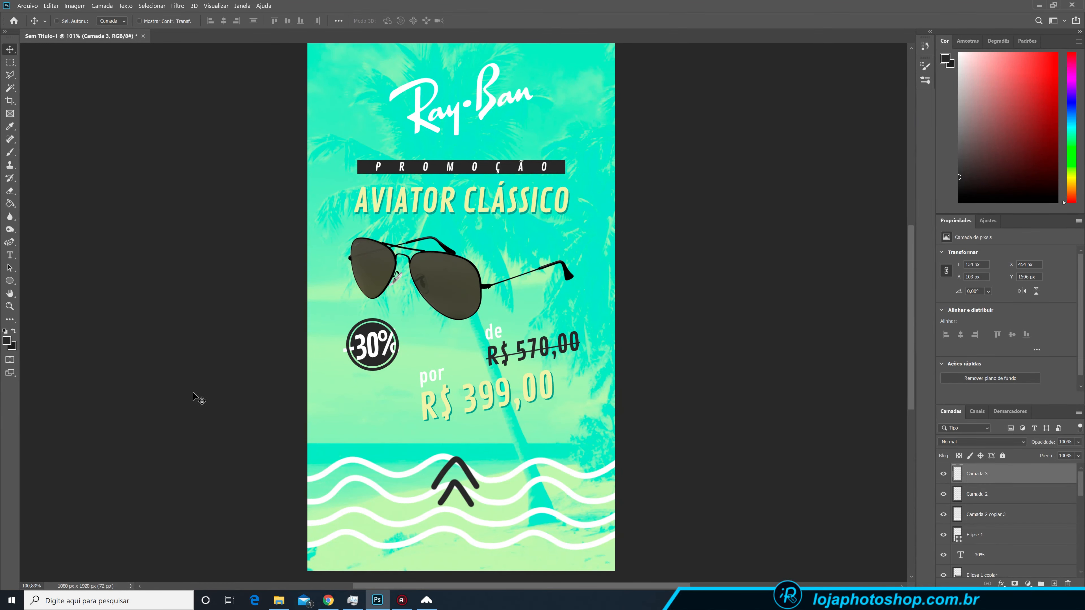
Add the dark text "GARANTA O SEU" in Contrail One at 76 pt below the chevrons and set its tracking to 0
{"action": "left_click", "coordinate": [1053, 582]}
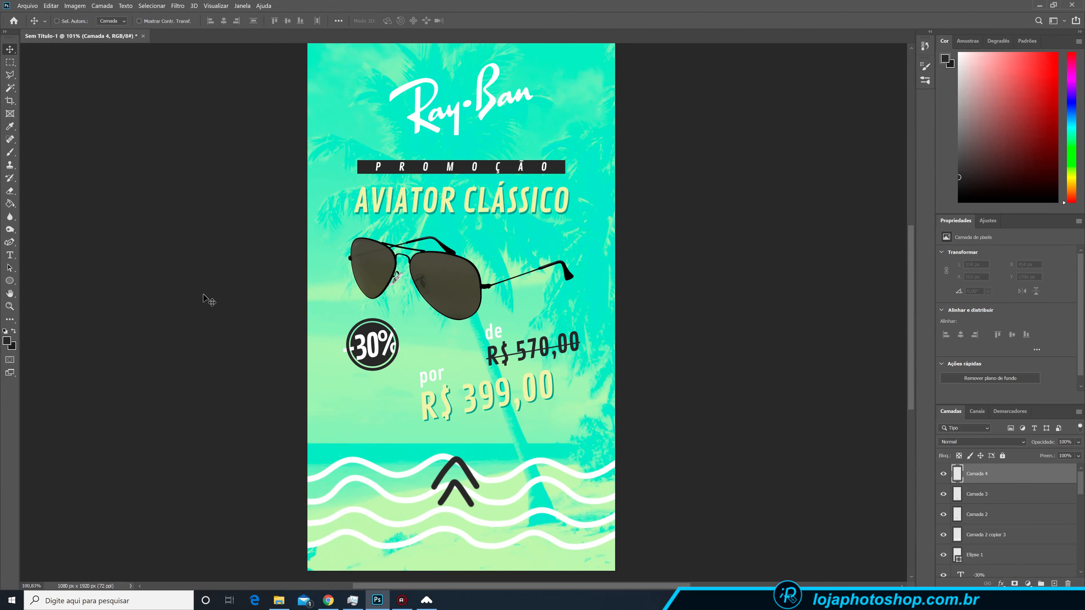
{"action": "left_click", "coordinate": [10, 256]}
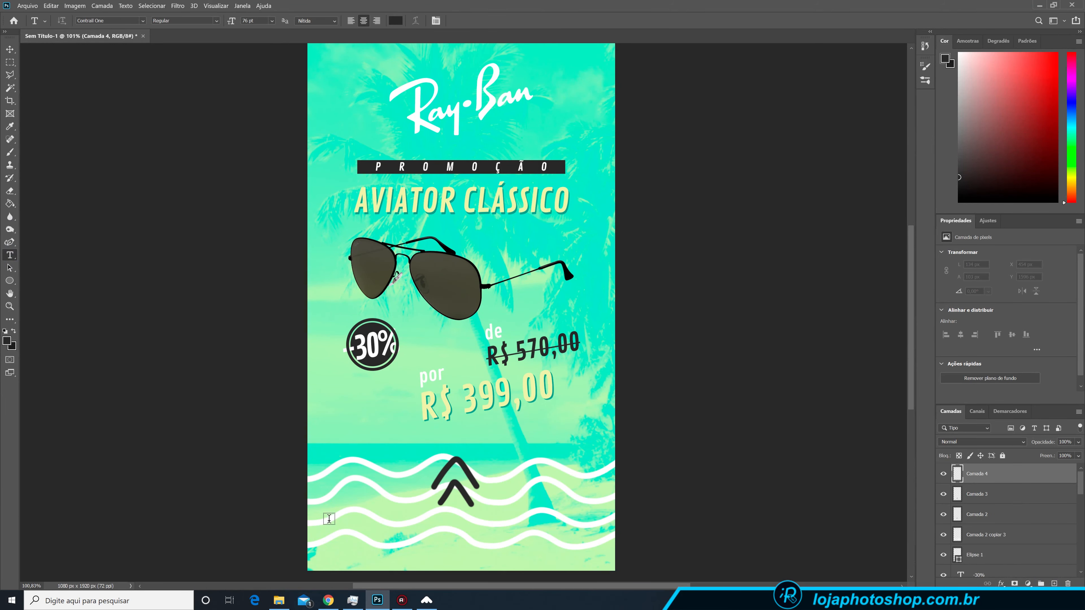
{"action": "left_click", "coordinate": [402, 537]}
{"action": "type", "text": "GARANTA O SEU"}
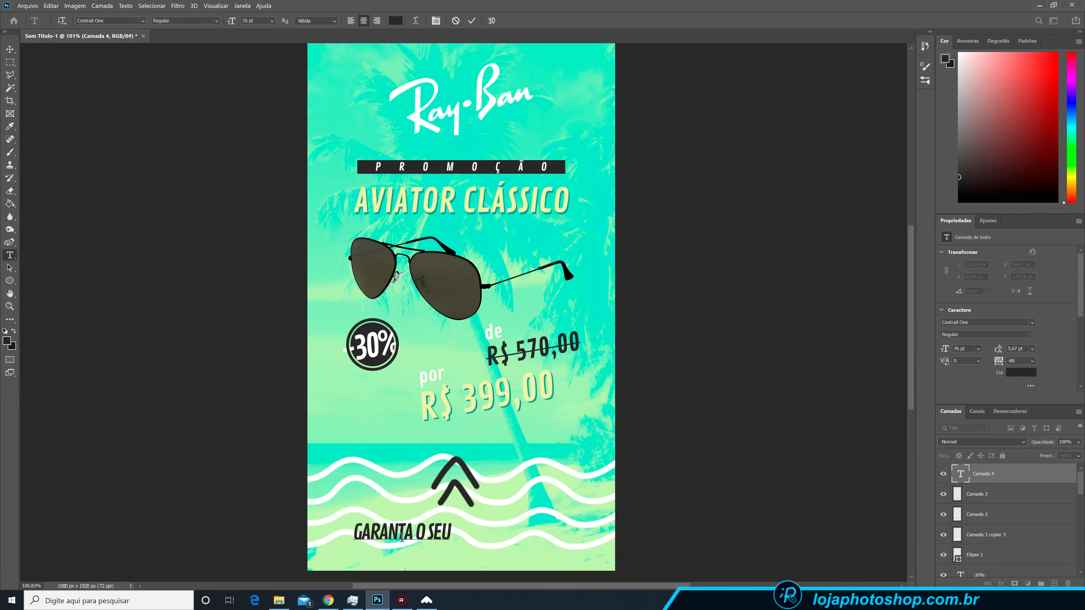
{"action": "key", "text": "ctrl+Return"}
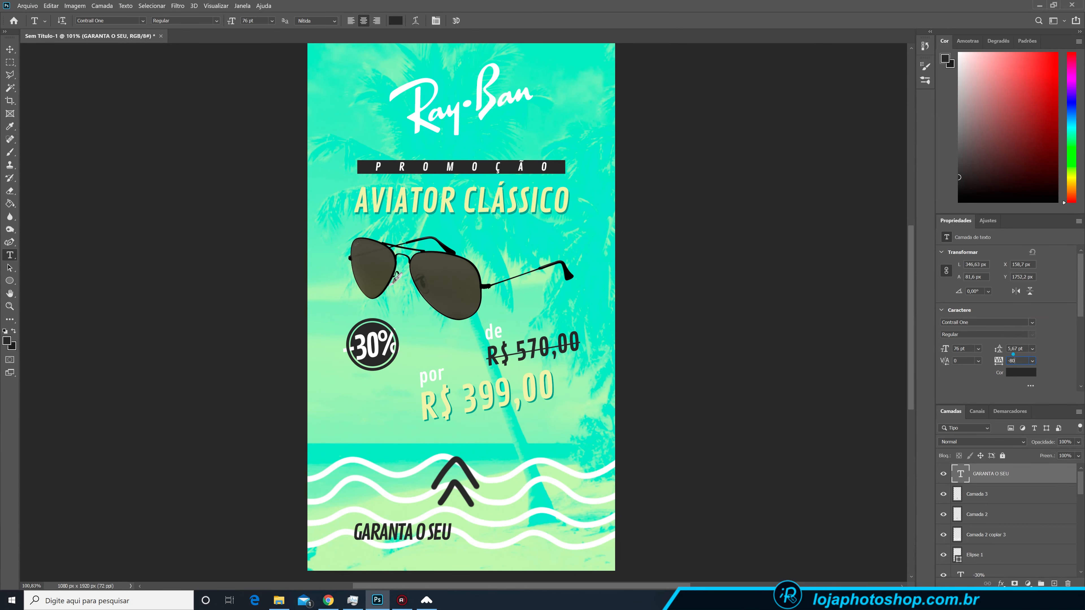
{"action": "type", "text": "0"}
{"action": "key", "text": "Return"}
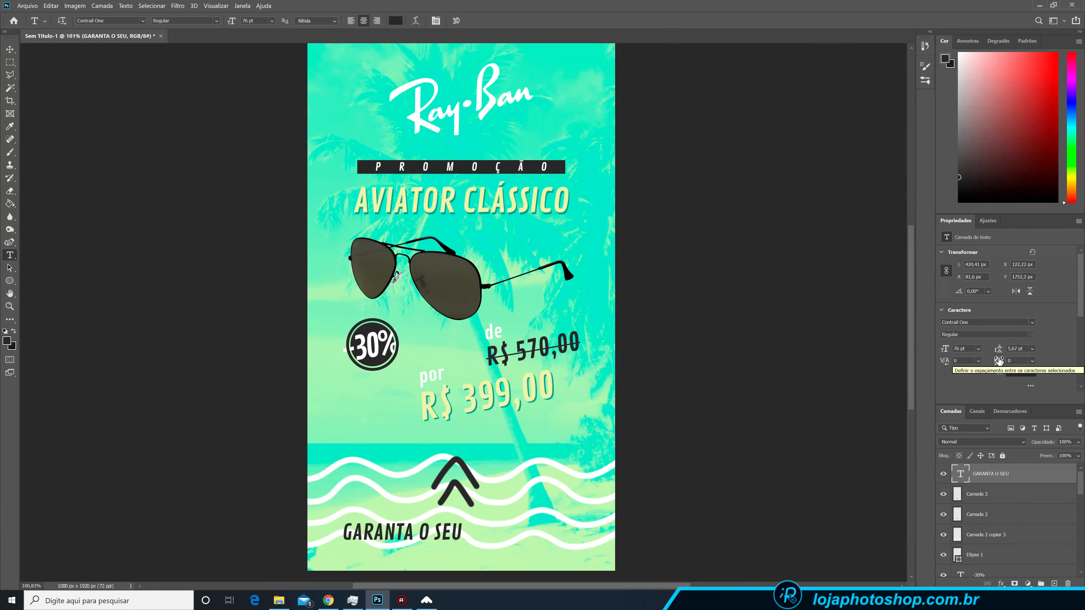
Center the "GARANTA O SEU" text beneath the chevrons, and fine-tune the position of the text and both chevrons together
{"action": "key", "text": "v"}
{"action": "left_click_drag", "start_coordinate": [462, 528], "coordinate": [506, 524]}
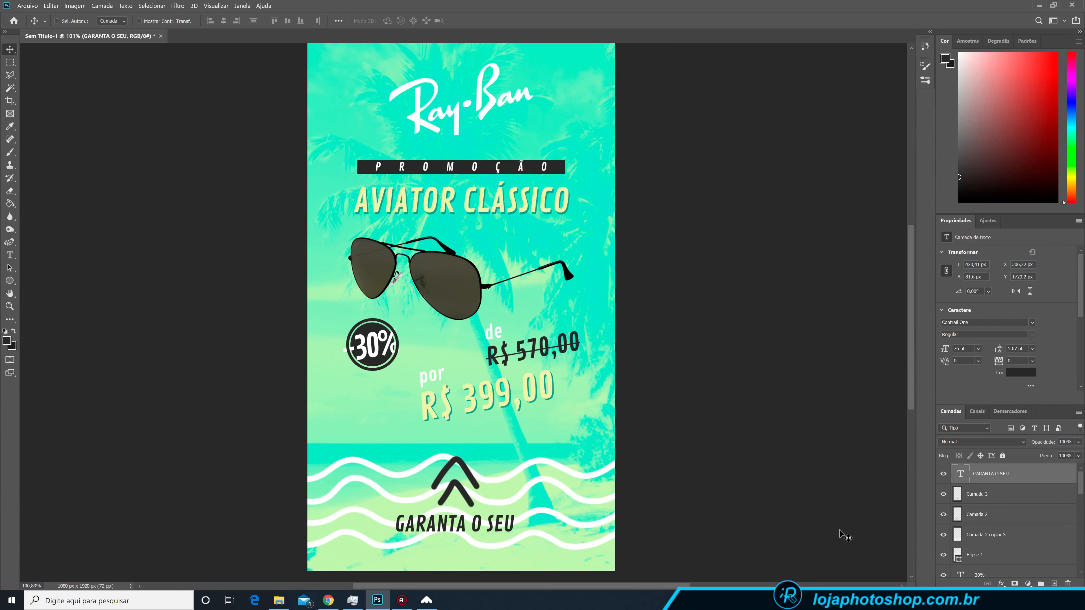
{"action": "left_click", "coordinate": [985, 519], "text": "shift"}
{"action": "left_click_drag", "start_coordinate": [504, 529], "coordinate": [505, 527]}
Reposition the merged waves layer behind the chevrons and text at about X 0, Y 1489 px
{"action": "left_click", "coordinate": [983, 534]}
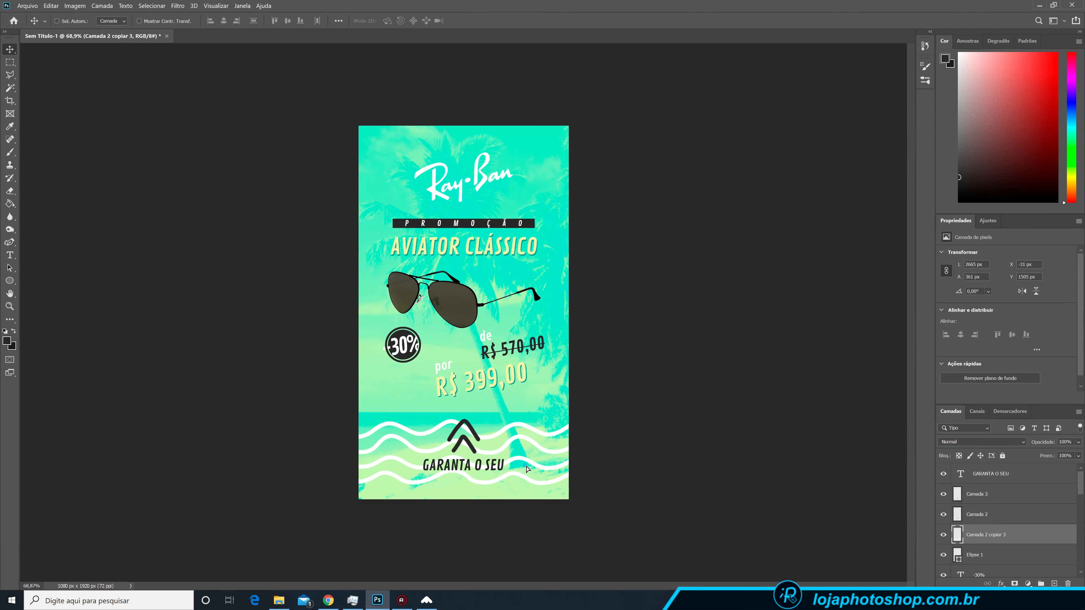
{"action": "mouse_move", "coordinate": [528, 467]}
{"action": "left_mouse_down"}
{"action": "mouse_move", "coordinate": [528, 486]}
{"action": "mouse_move", "coordinate": [528, 465]}
{"action": "left_mouse_up"}
{"action": "key", "text": "ctrl+z"}
{"action": "key", "text": "ctrl+z"}
{"action": "scroll", "coordinate": [506, 443], "scroll_direction": "up", "scroll_amount": 4}
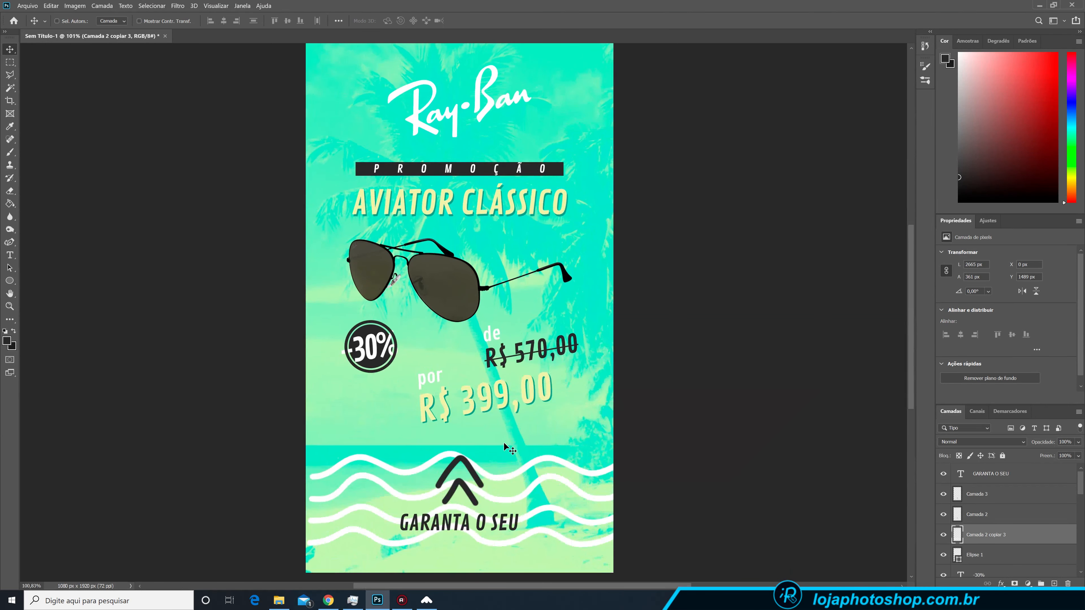